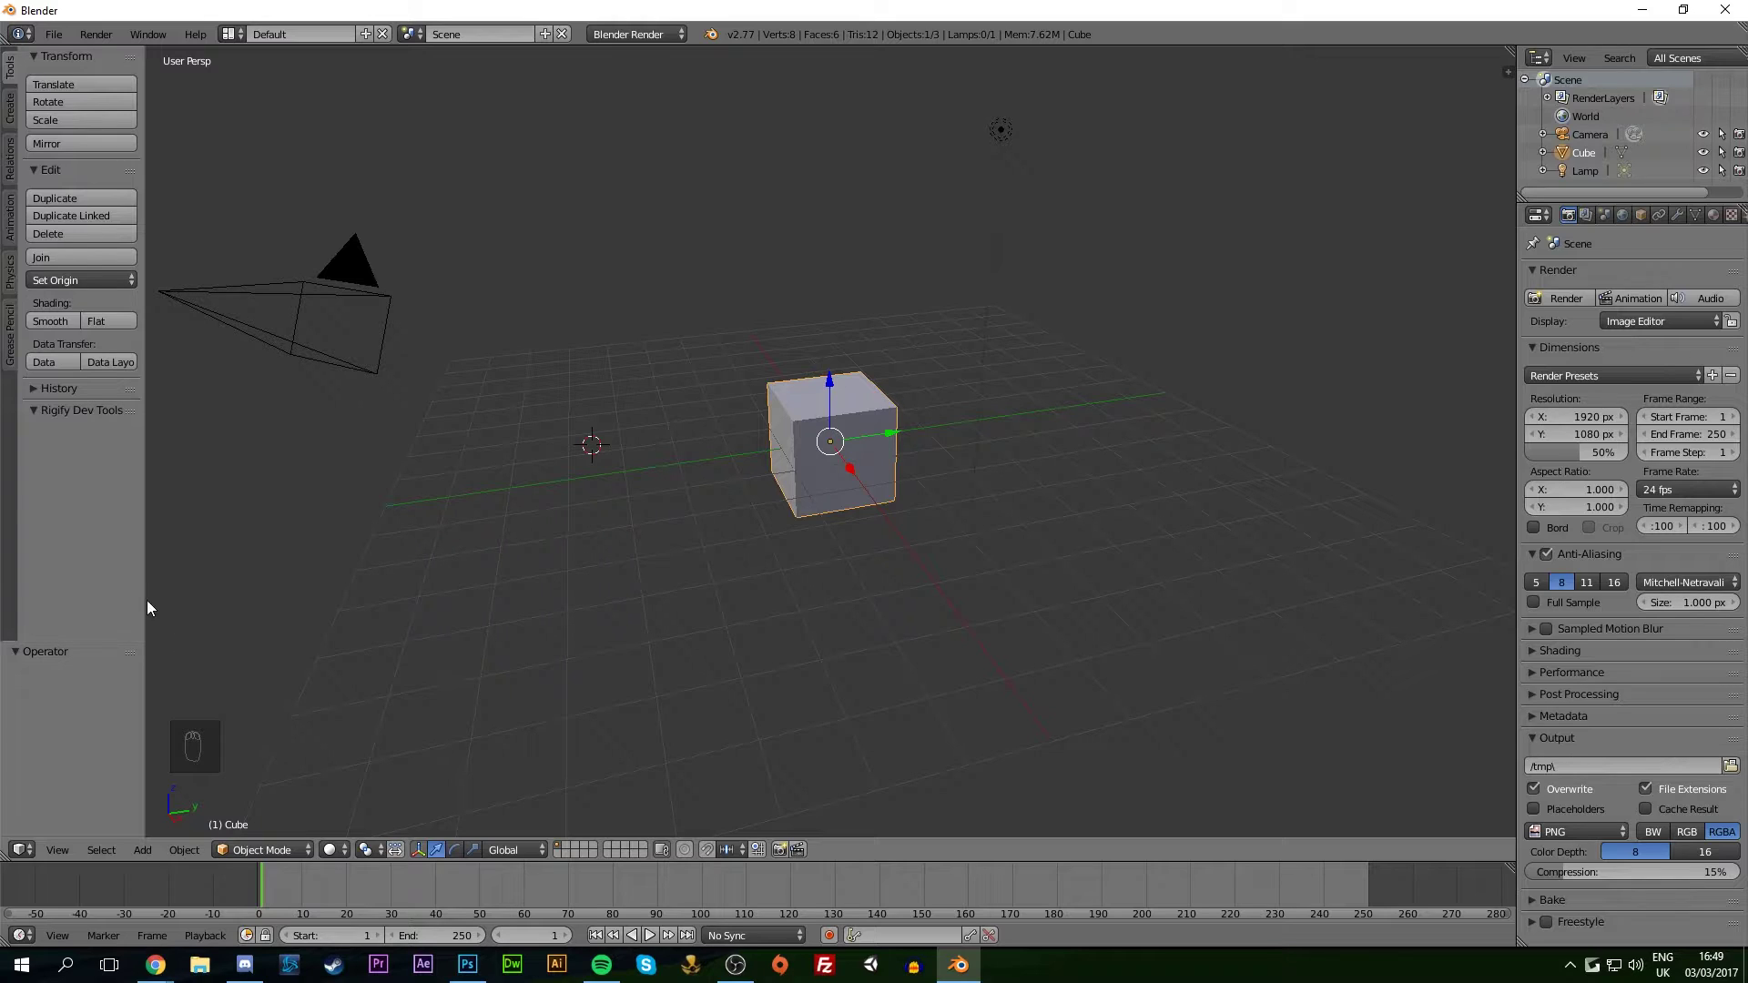
Keep Blender Render as the render engine and delete the default cube
click(637, 33)
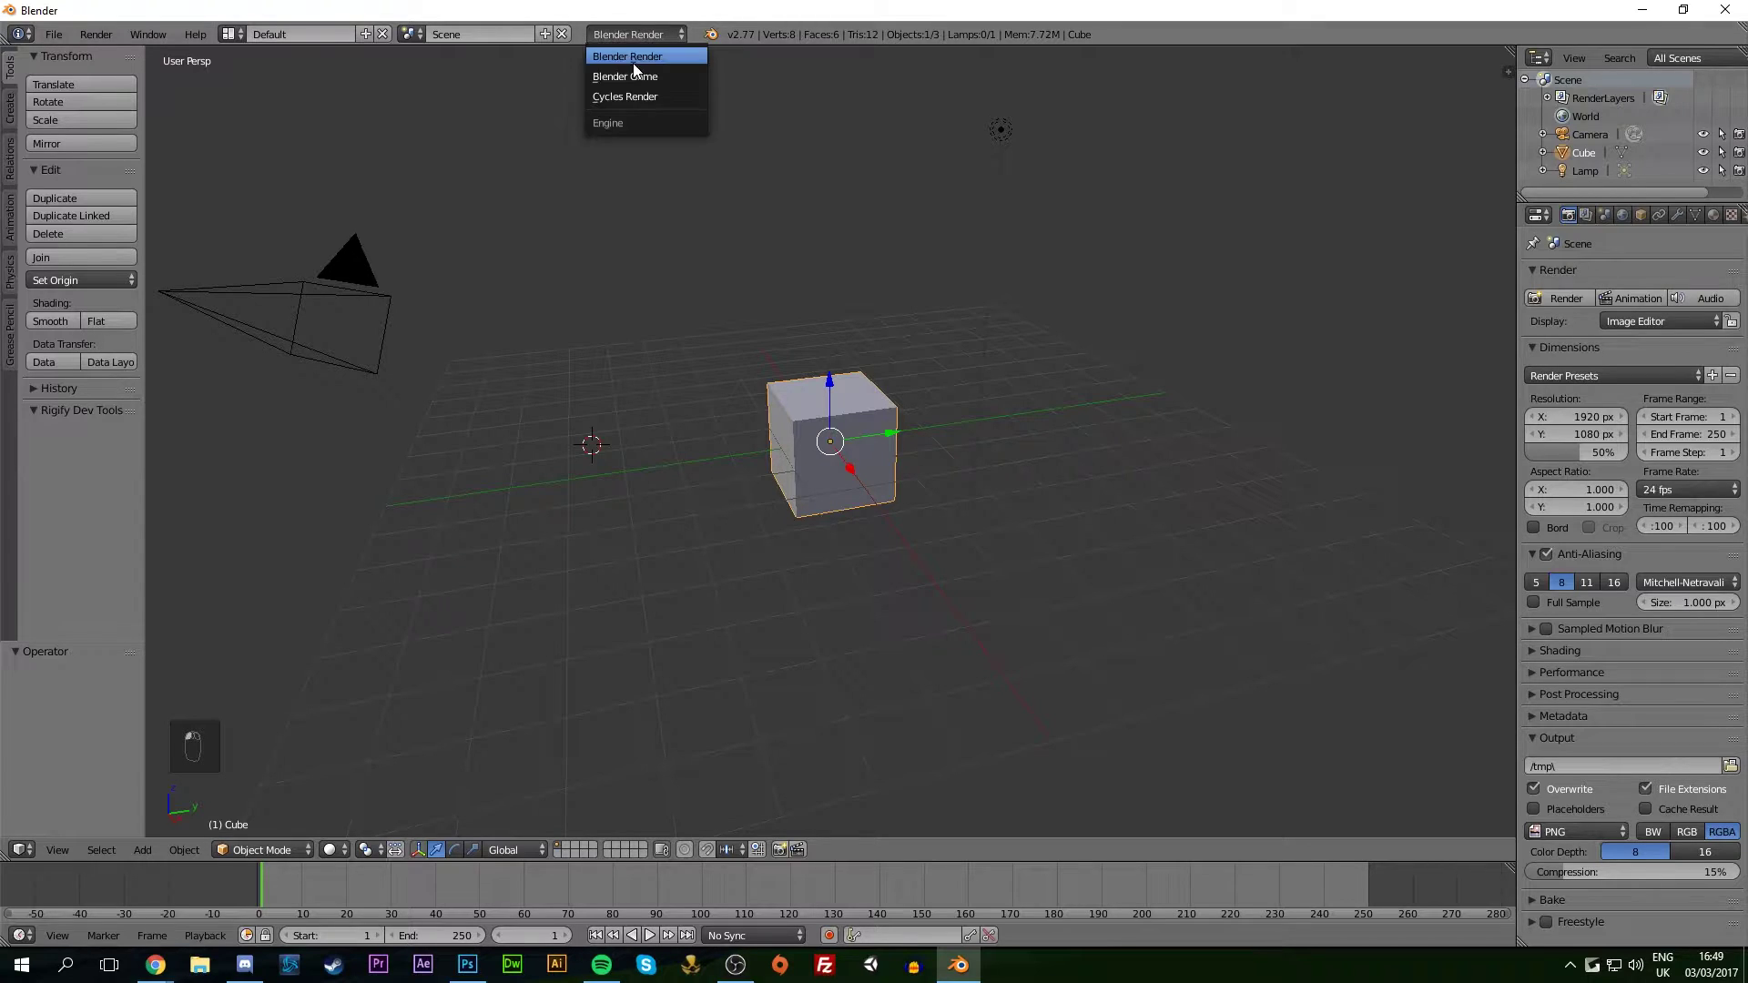
click(632, 58)
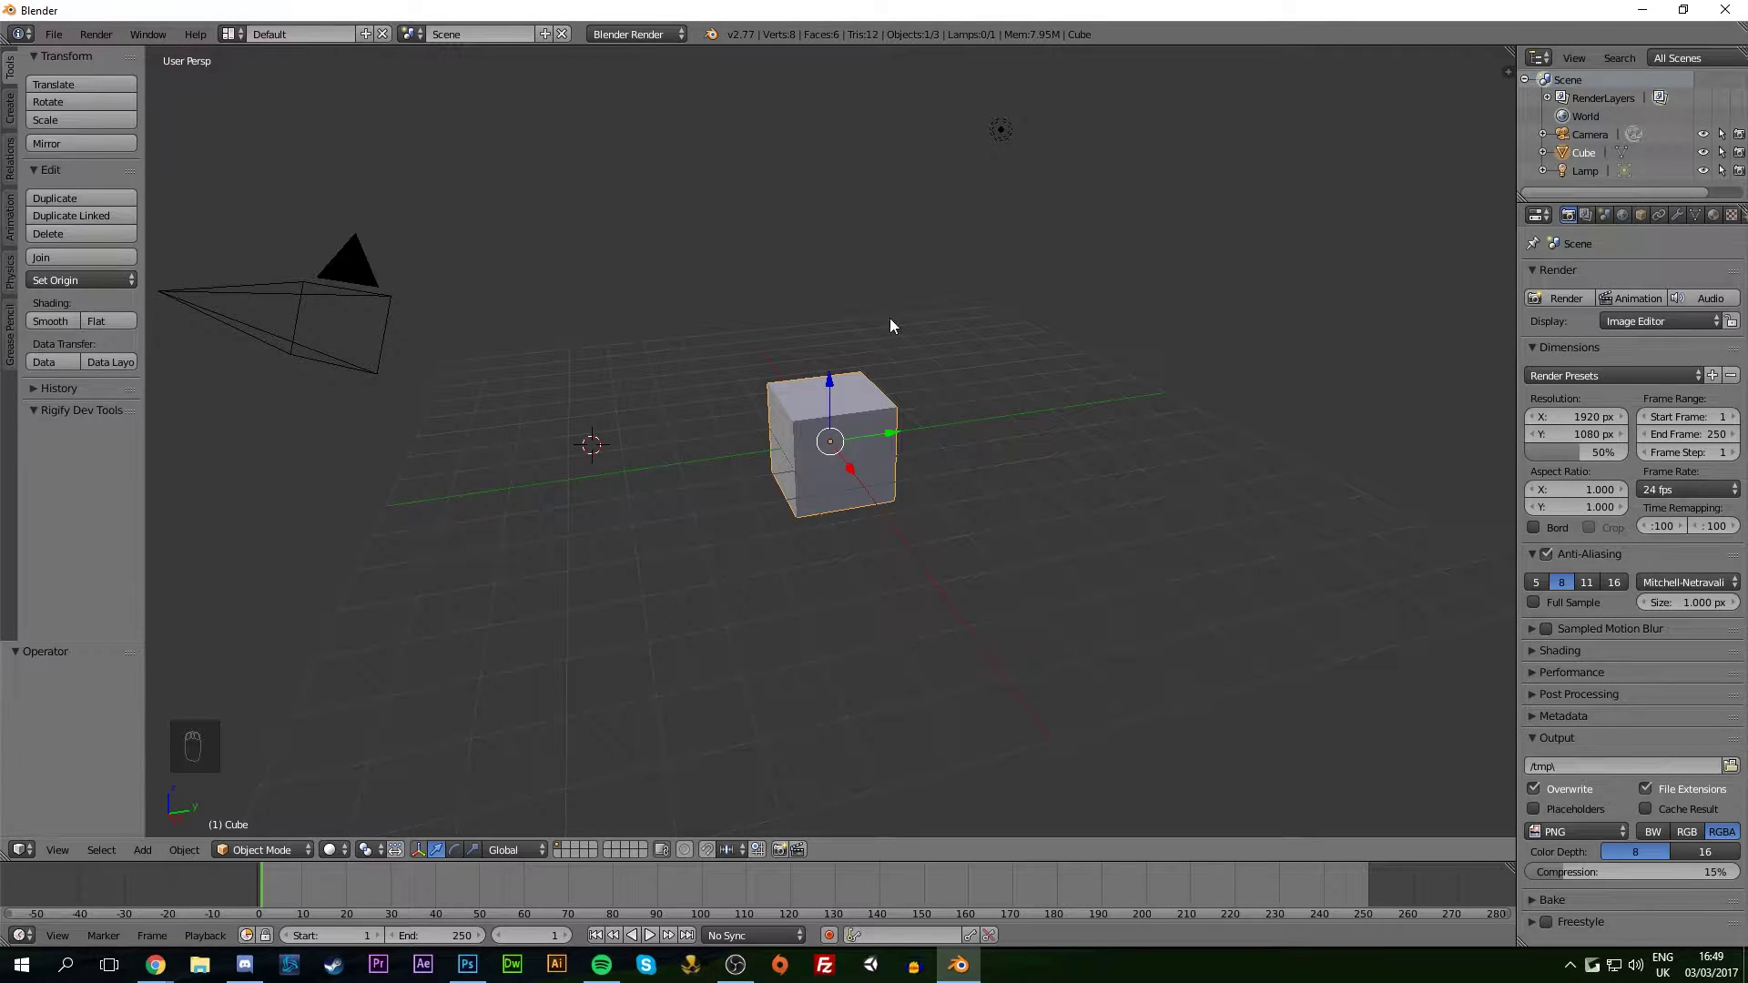
key(Delete)
click(867, 412)
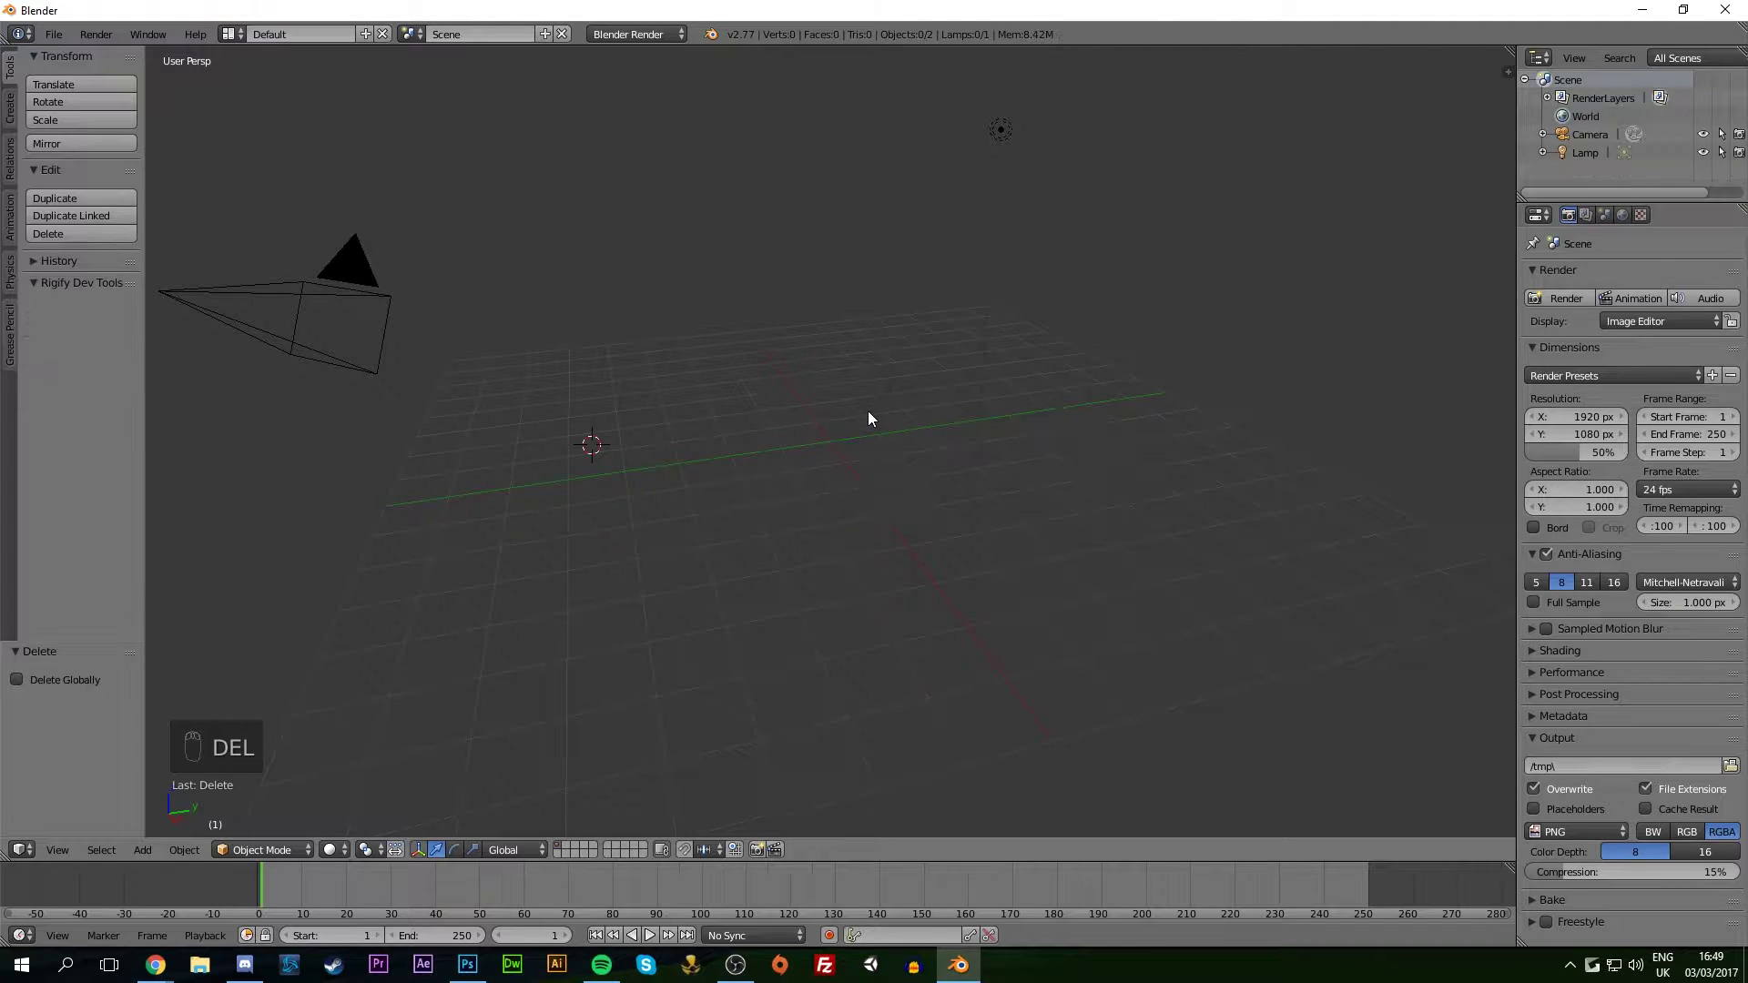
middle_drag(897, 421, 831, 446)
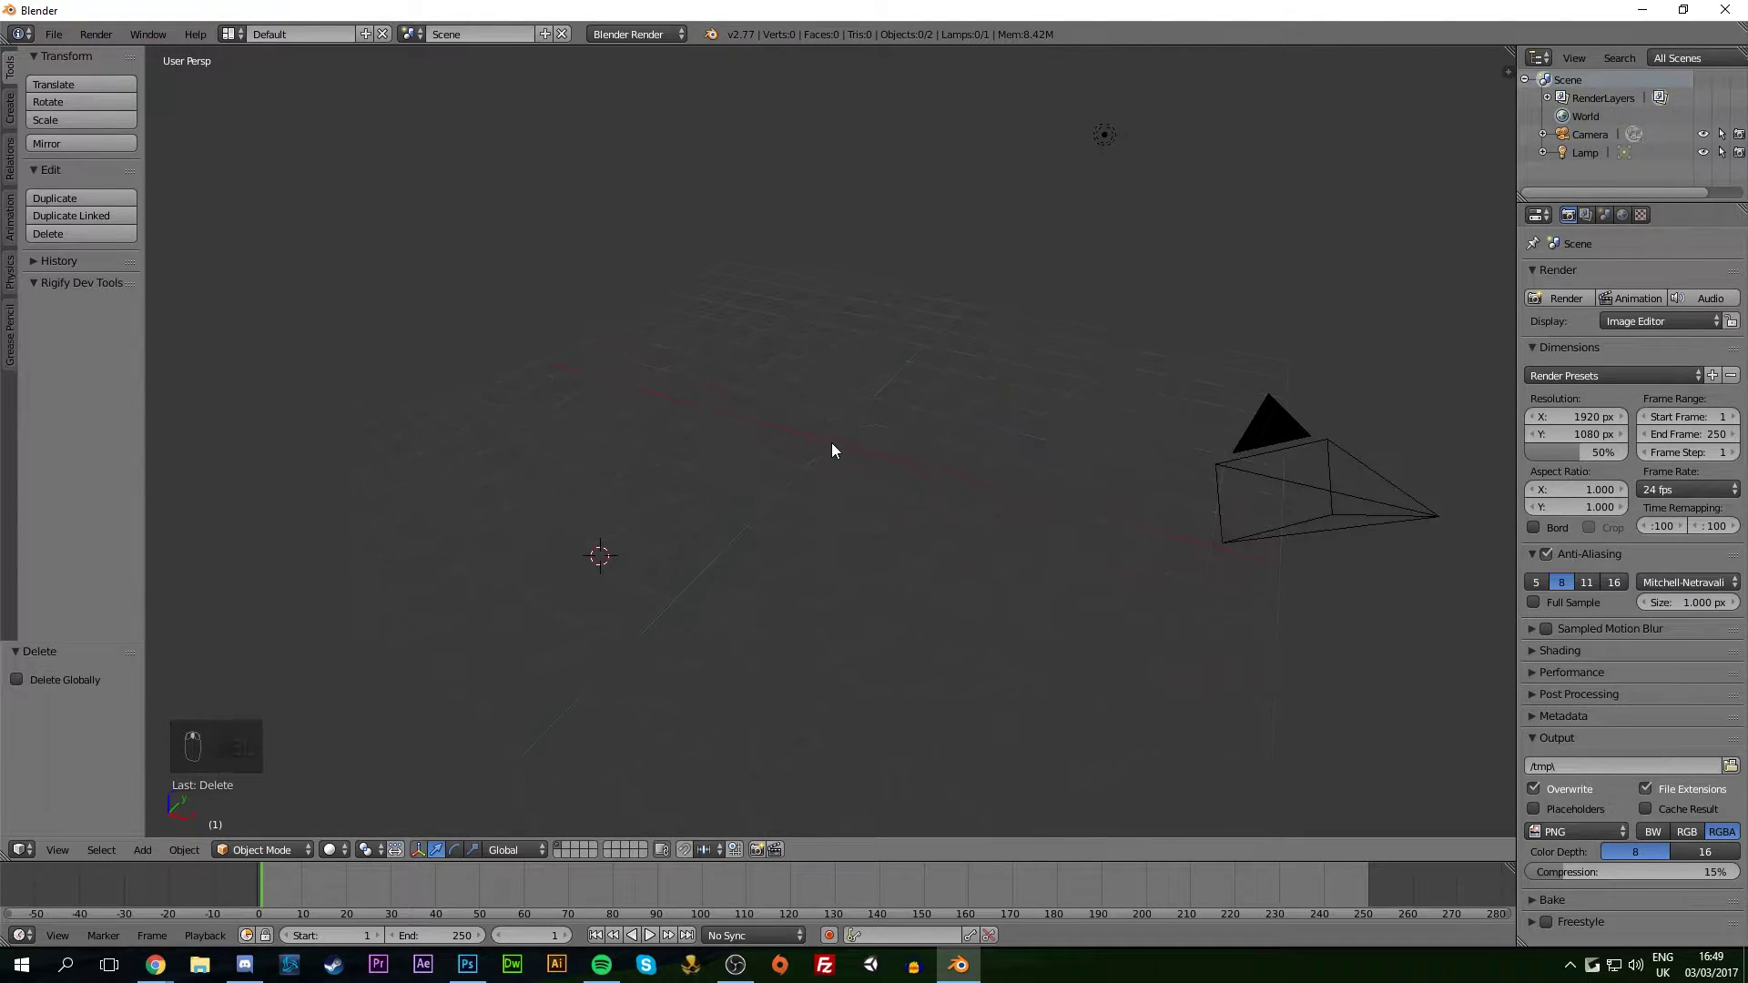
Add a text object and replace its default wording with SCOBY
key(shift+a)
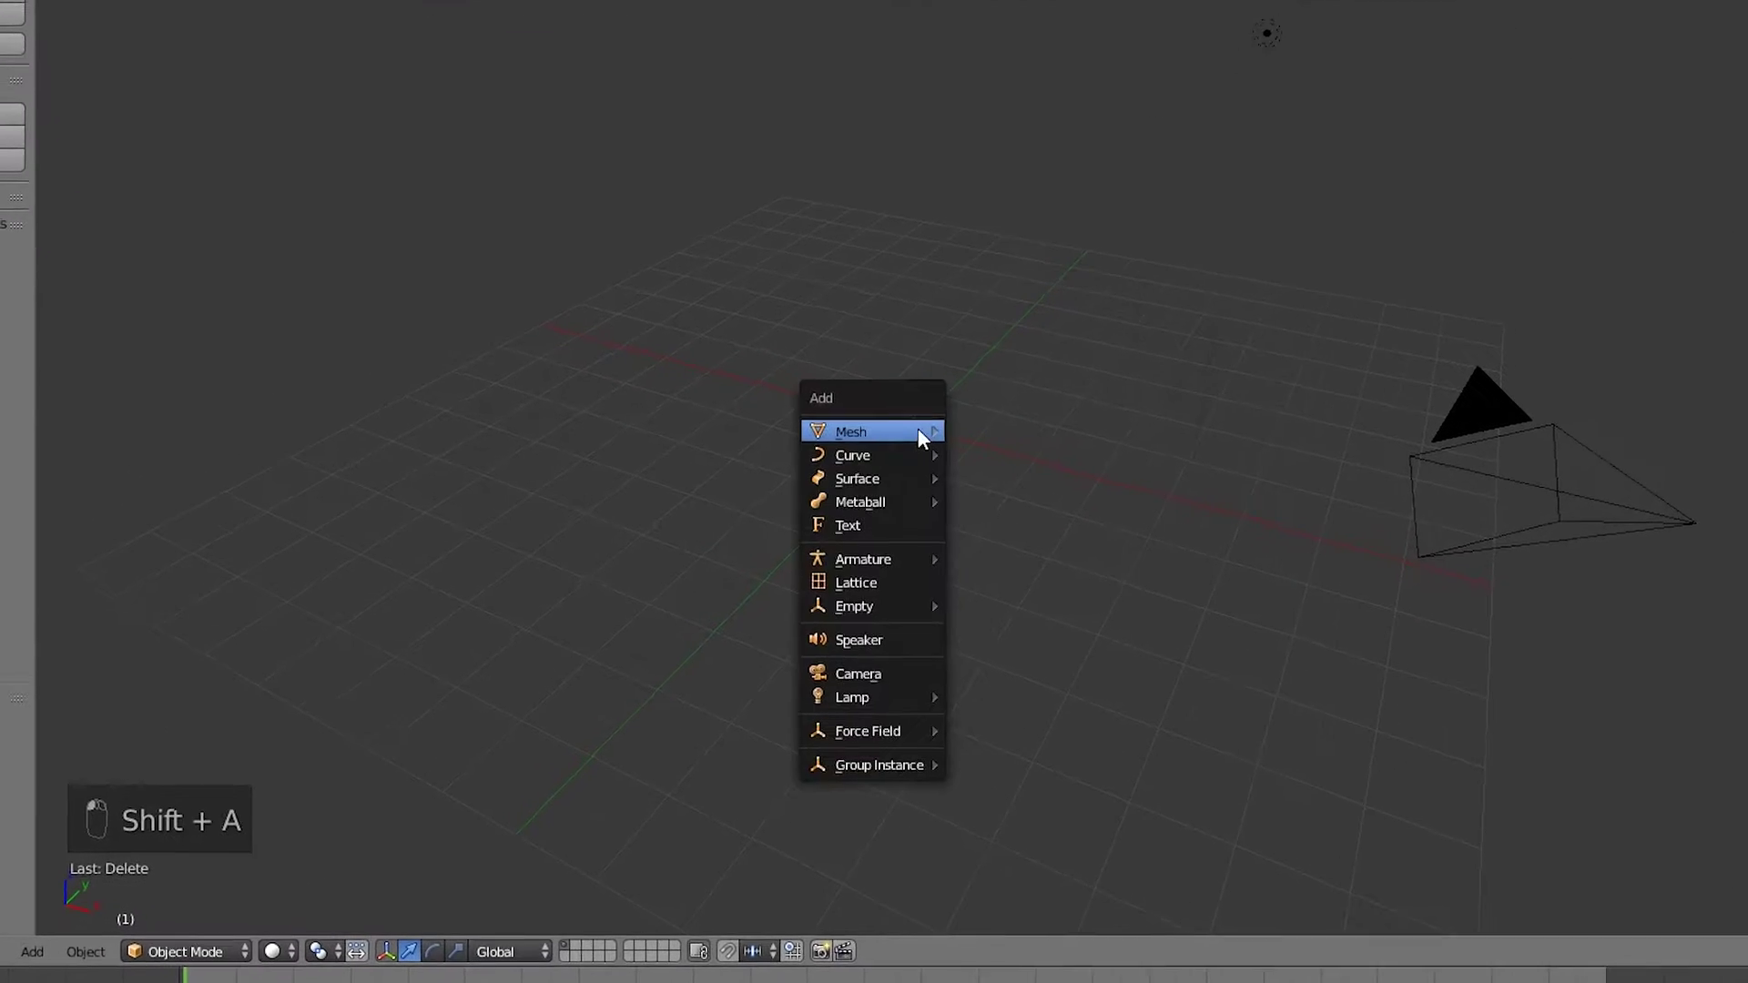
click(790, 514)
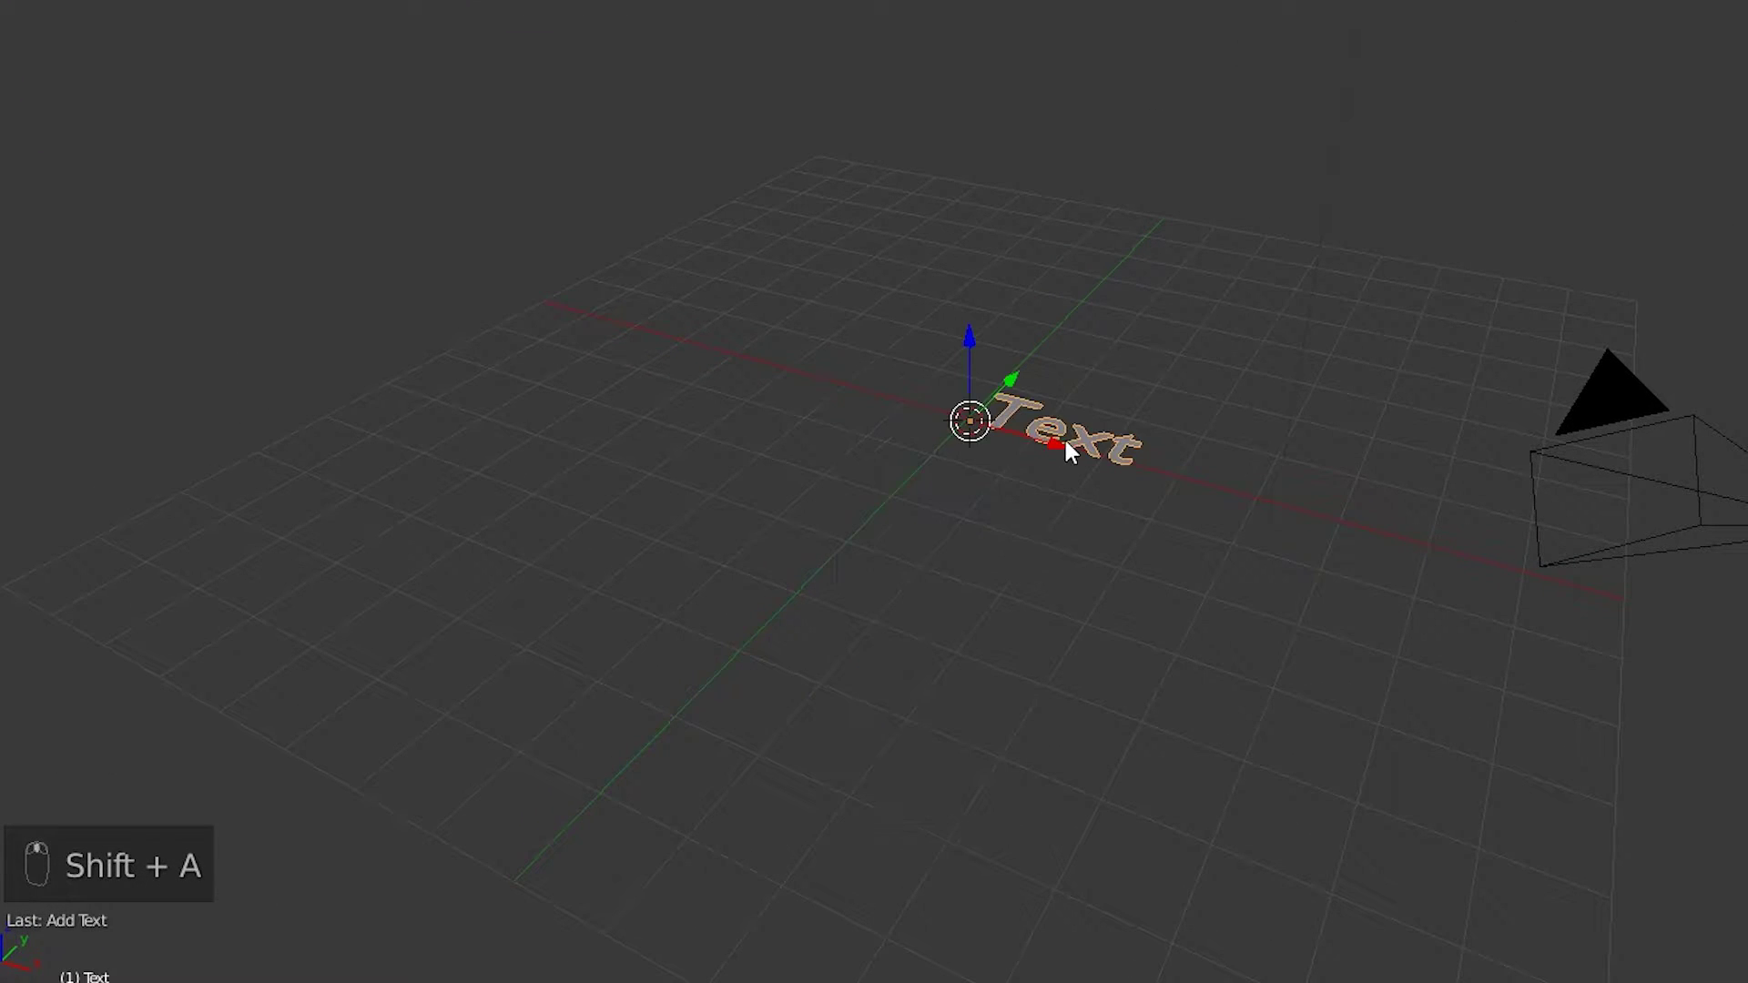
scroll(1065, 449, up, 3)
middle_drag(1104, 477, 1229, 504)
key(Tab)
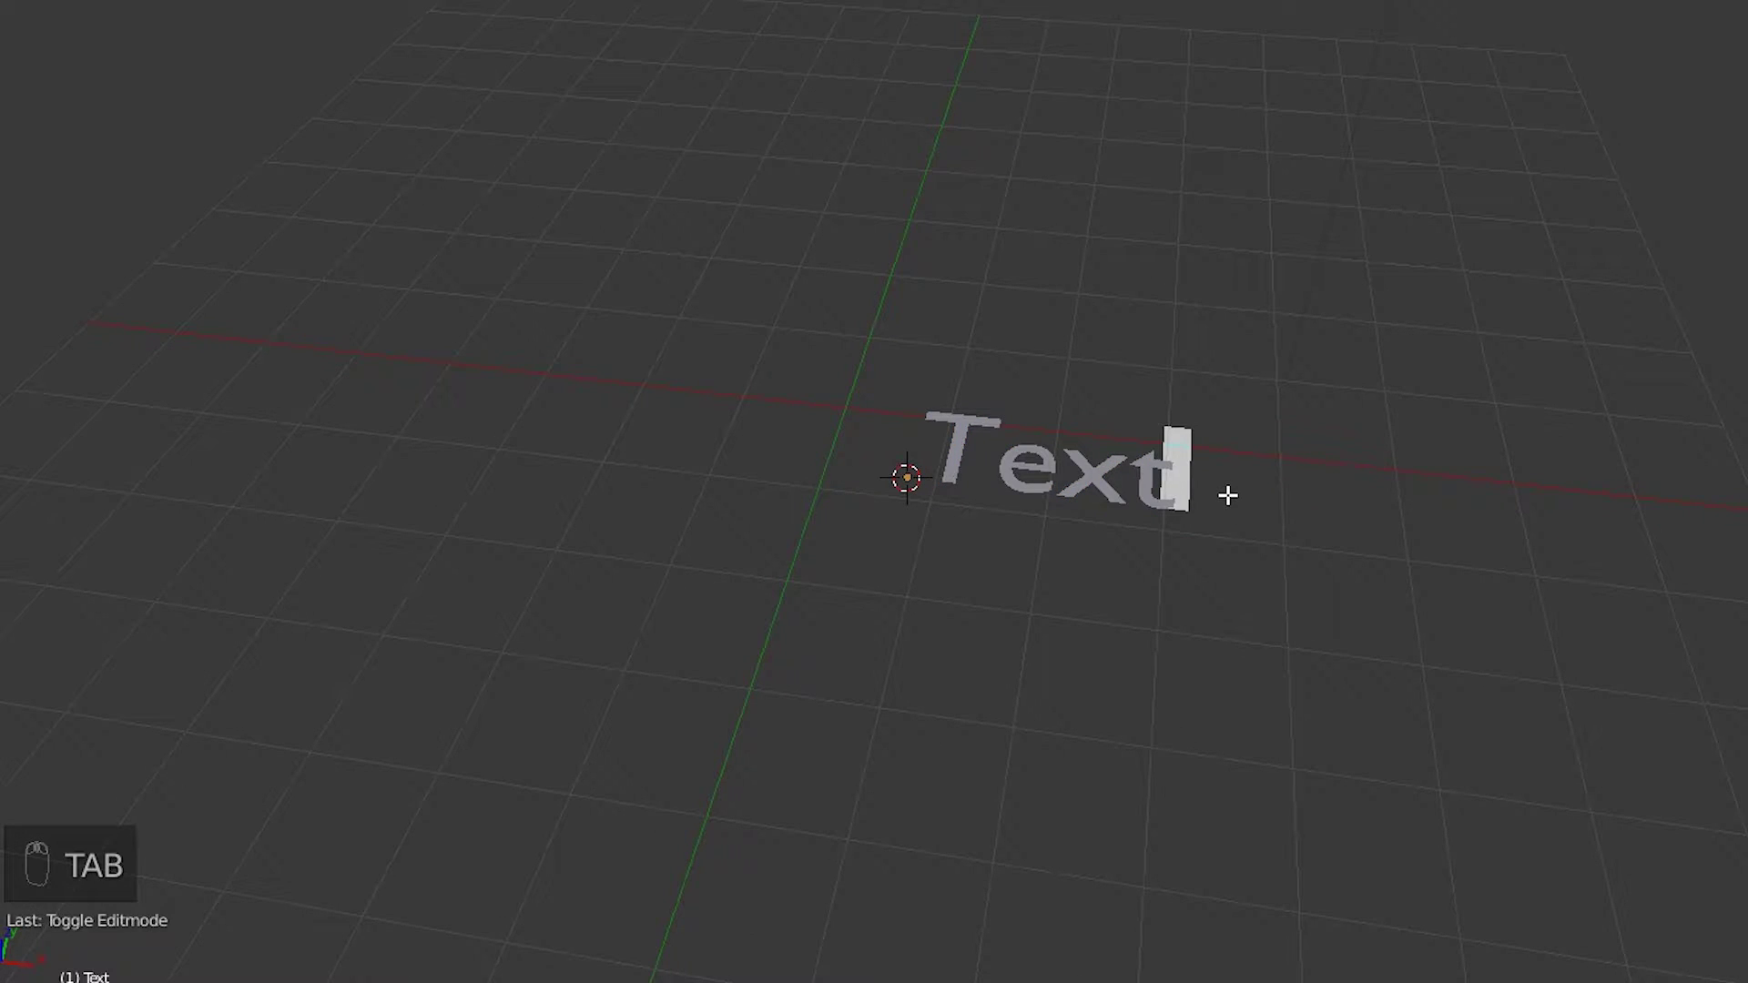
key(BackSpace)
key(BackSpace)
key(BackSpace)
key(BackSpace)
key(BackSpace)
key(BackSpace)
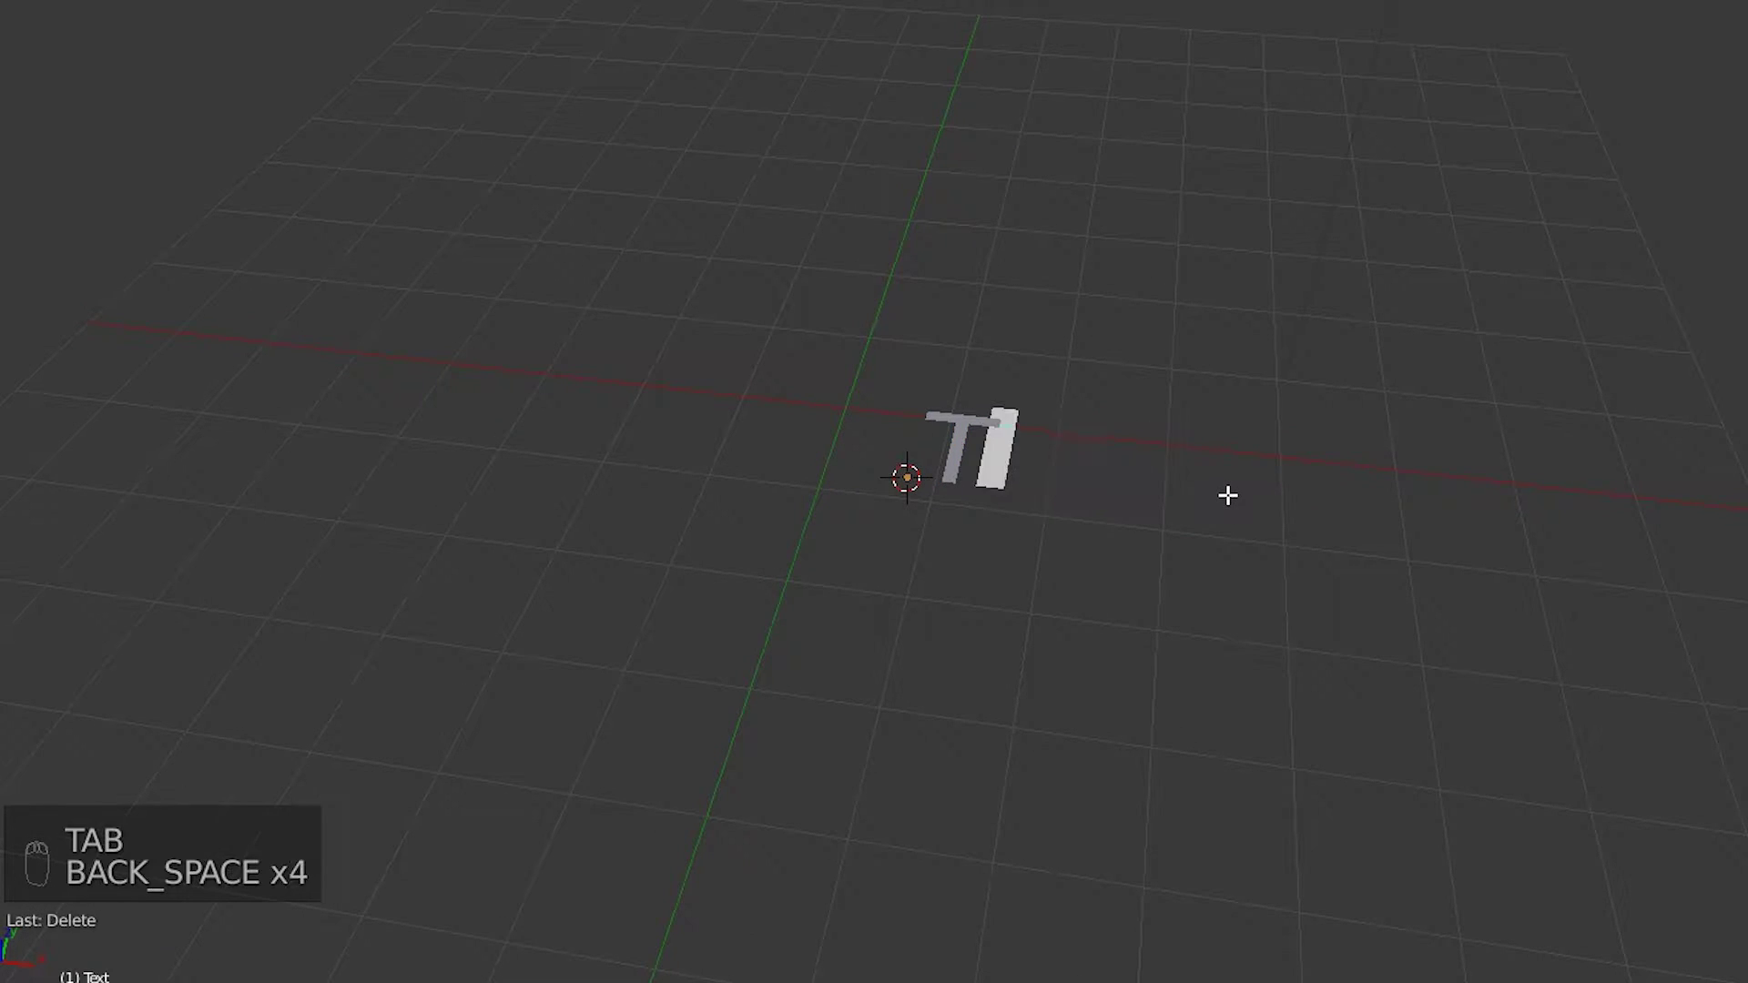
text(SCOBY)
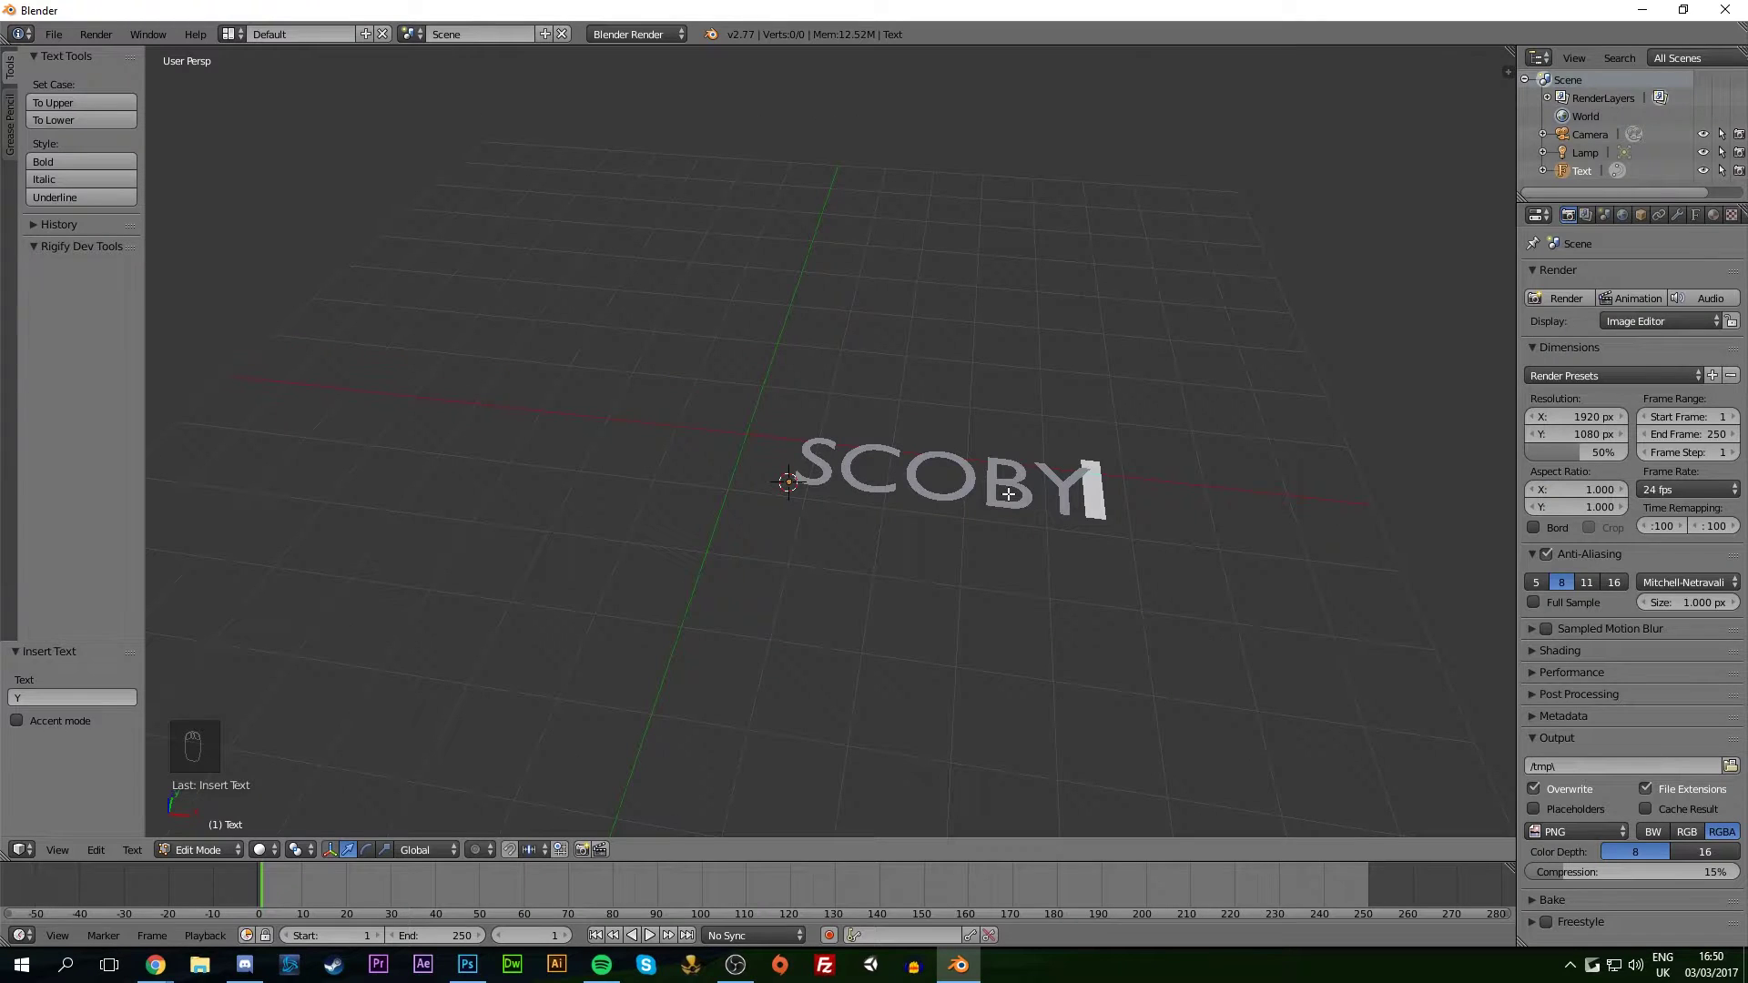
Extrude the SCOBY letters to a depth of 0.114, keeping the offset at zero
key(Tab)
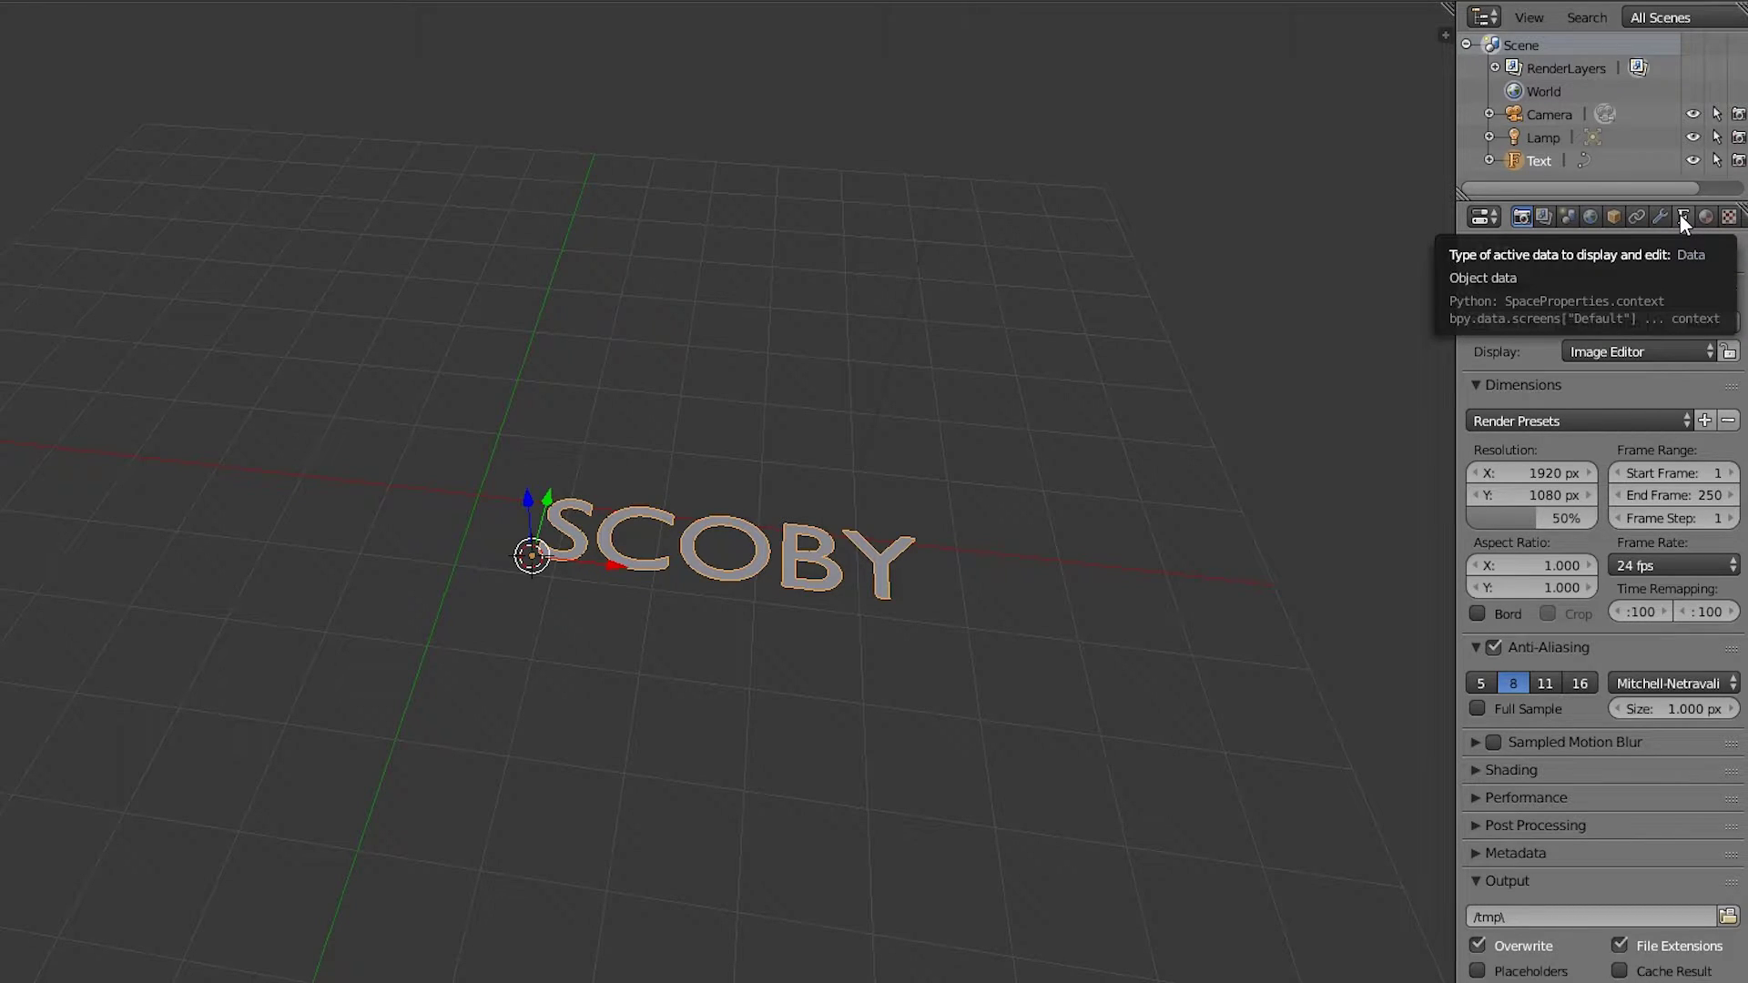
click(1683, 217)
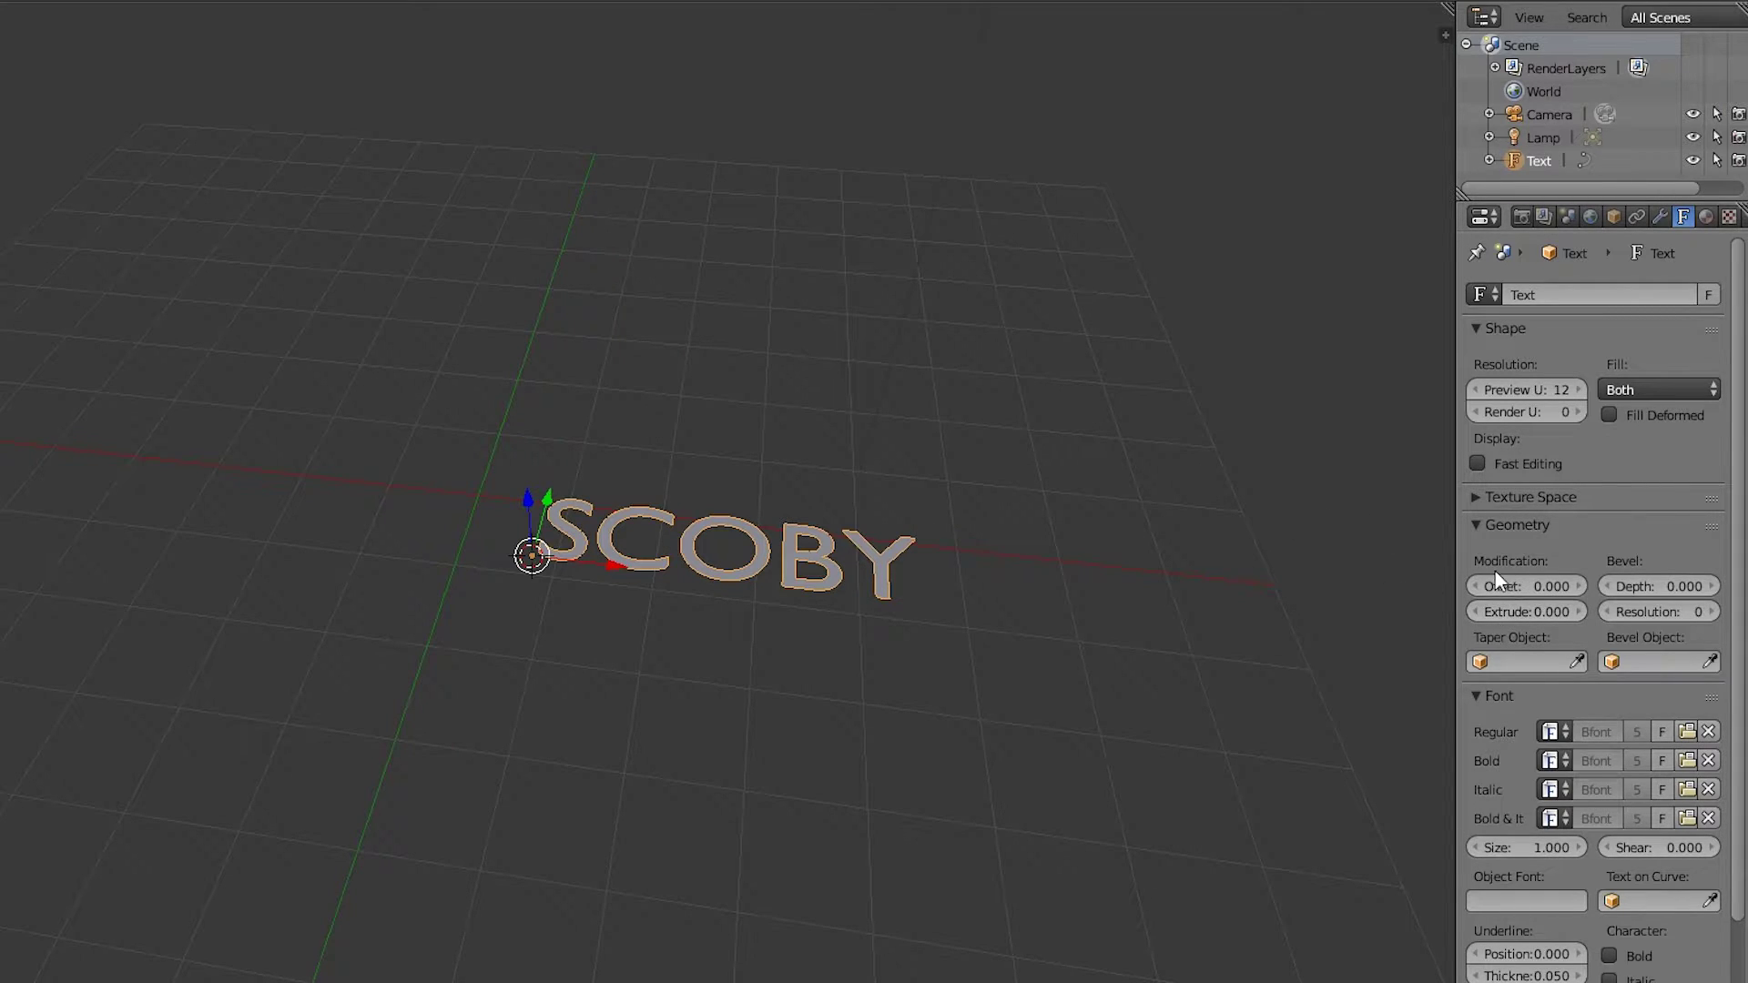
drag(1504, 612, 1579, 612)
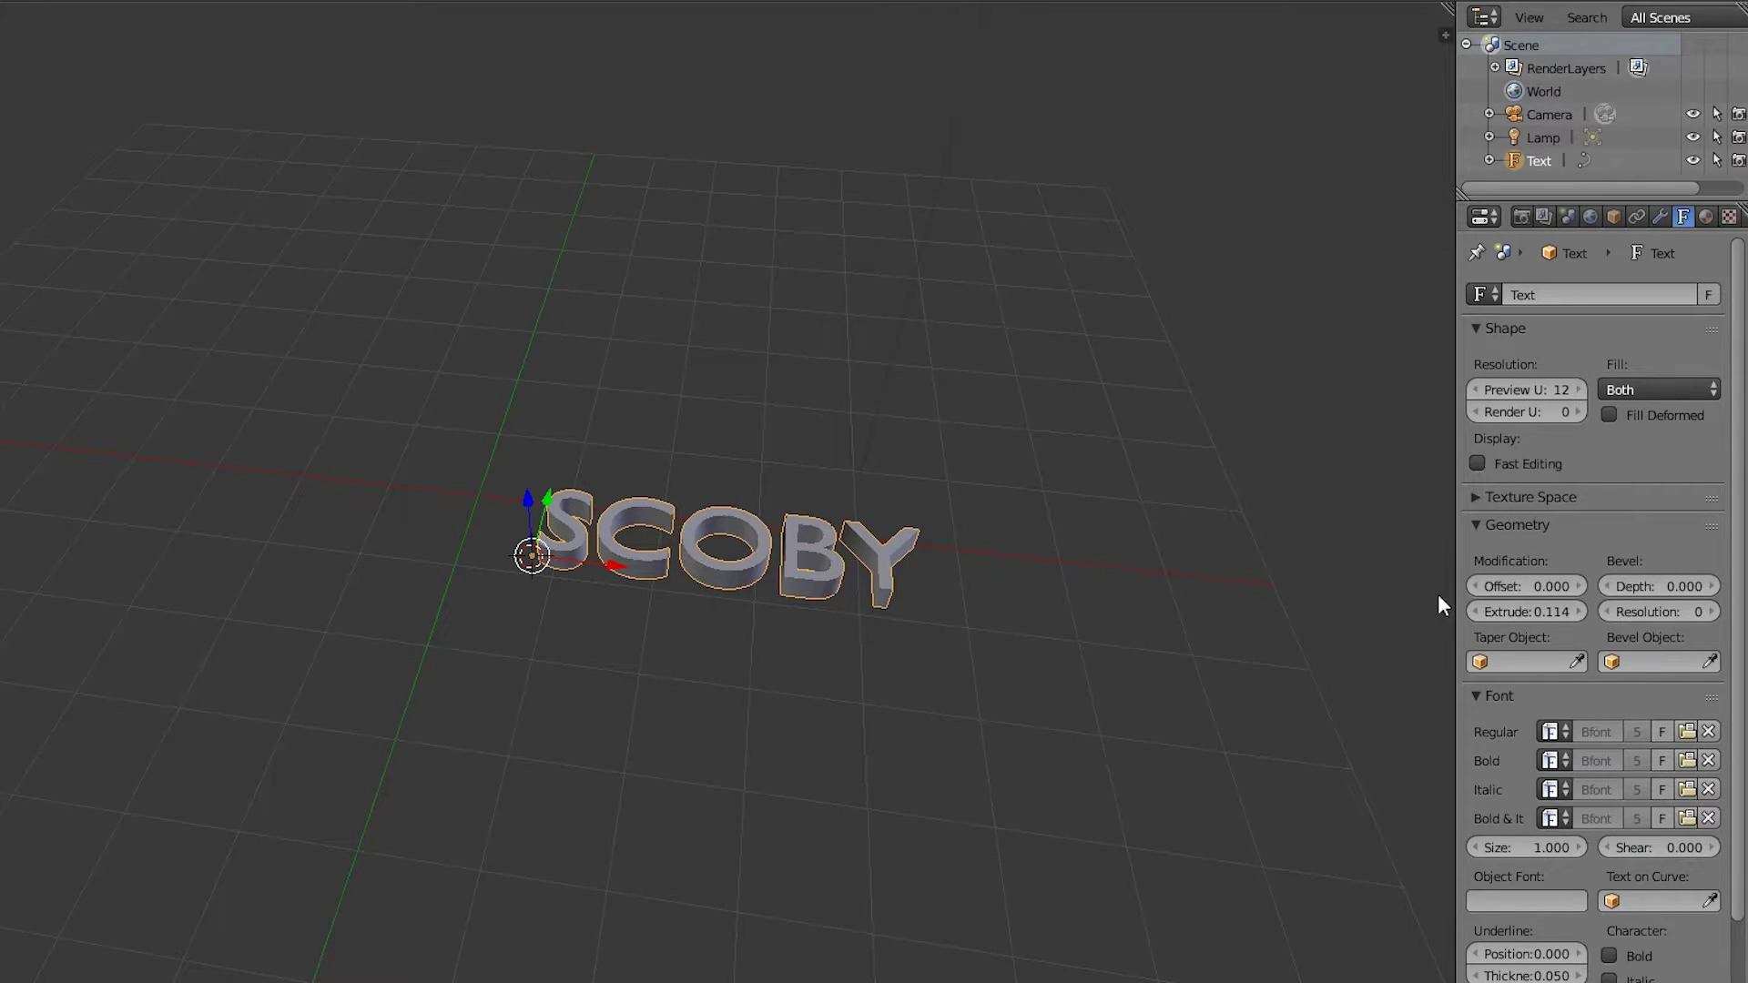
mouse_move(1520, 587)
mouse_down()
mouse_move(1552, 586)
mouse_move(1484, 586)
mouse_move(1537, 585)
mouse_up()
key(ctrl+z)
Set the bevel depth back to 0 after trying a bevel
drag(1639, 590, 1670, 590)
scroll(723, 593, up, 8)
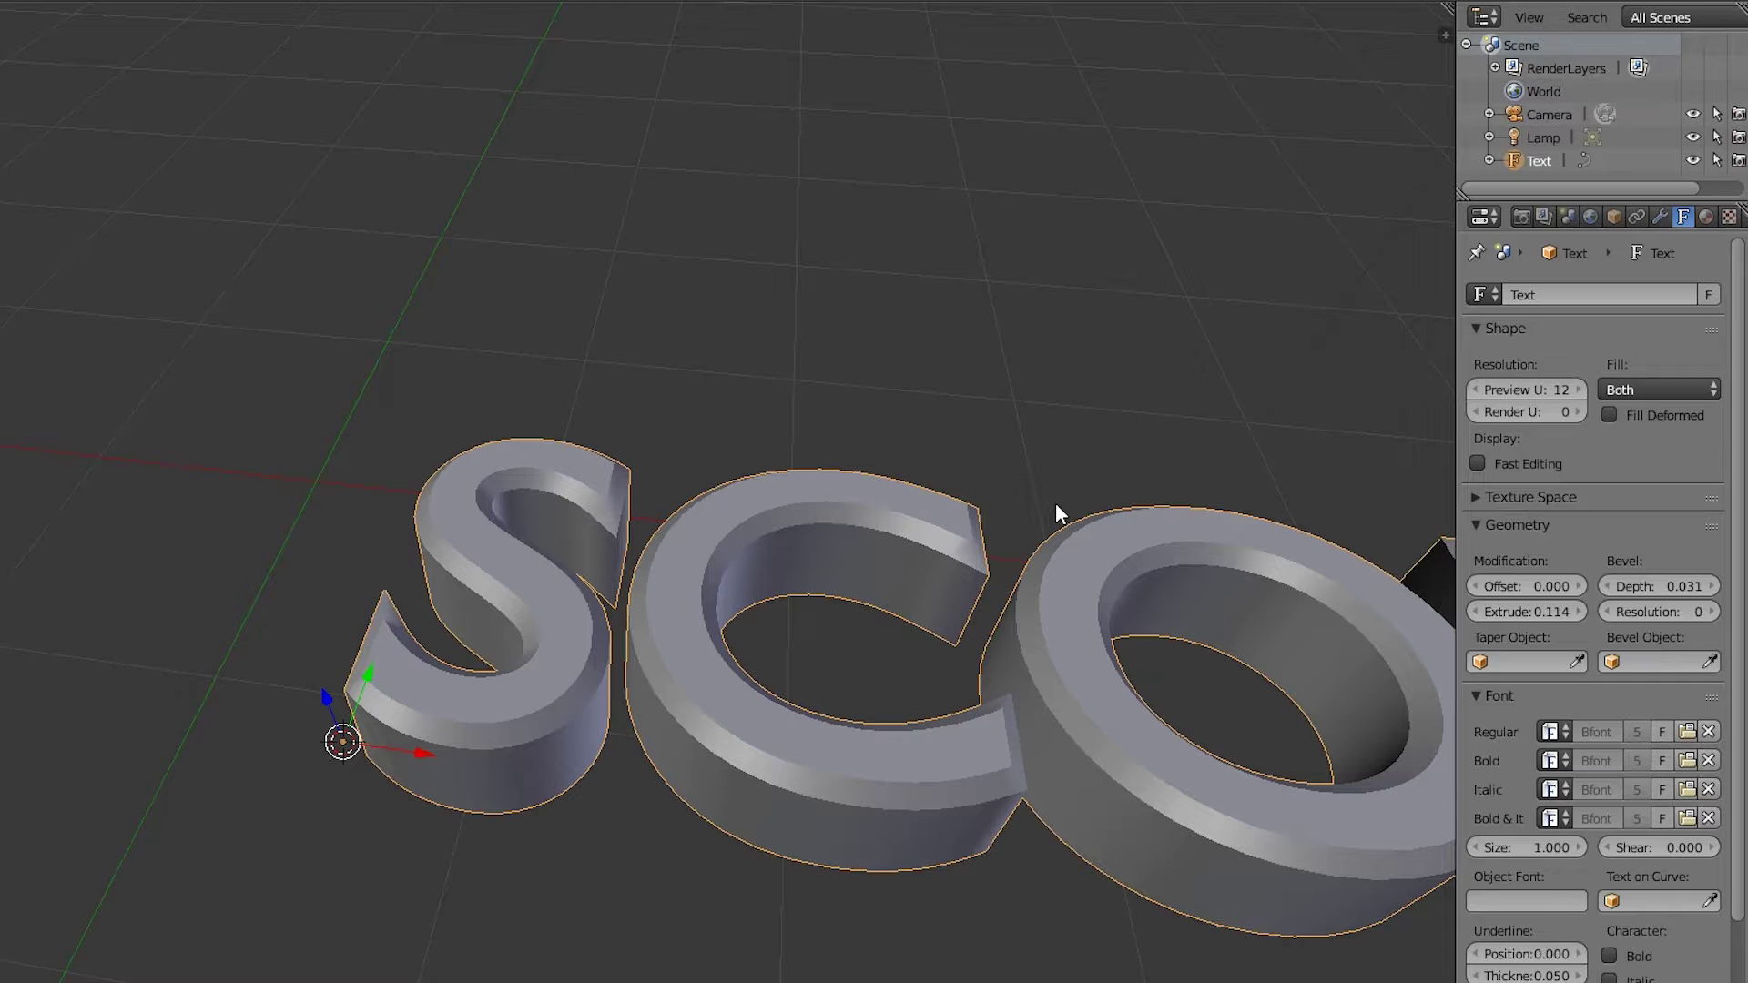
click(1691, 586)
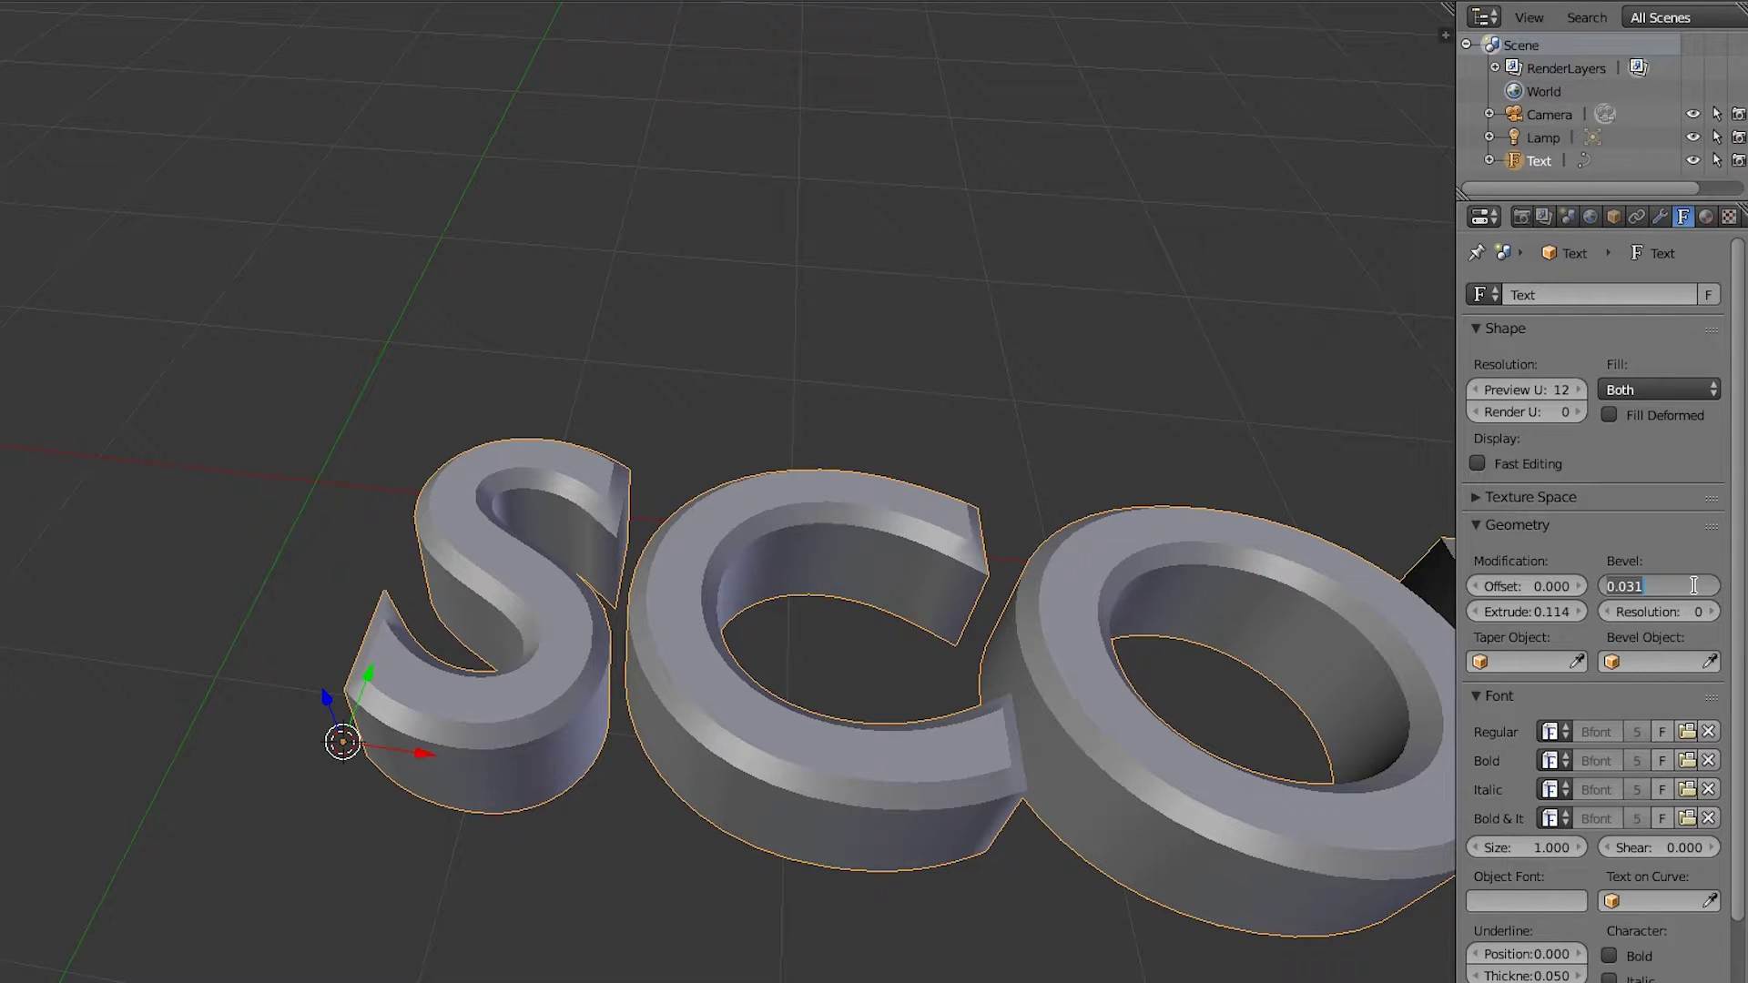
text(0)
key(Return)
scroll(923, 514, down, 6)
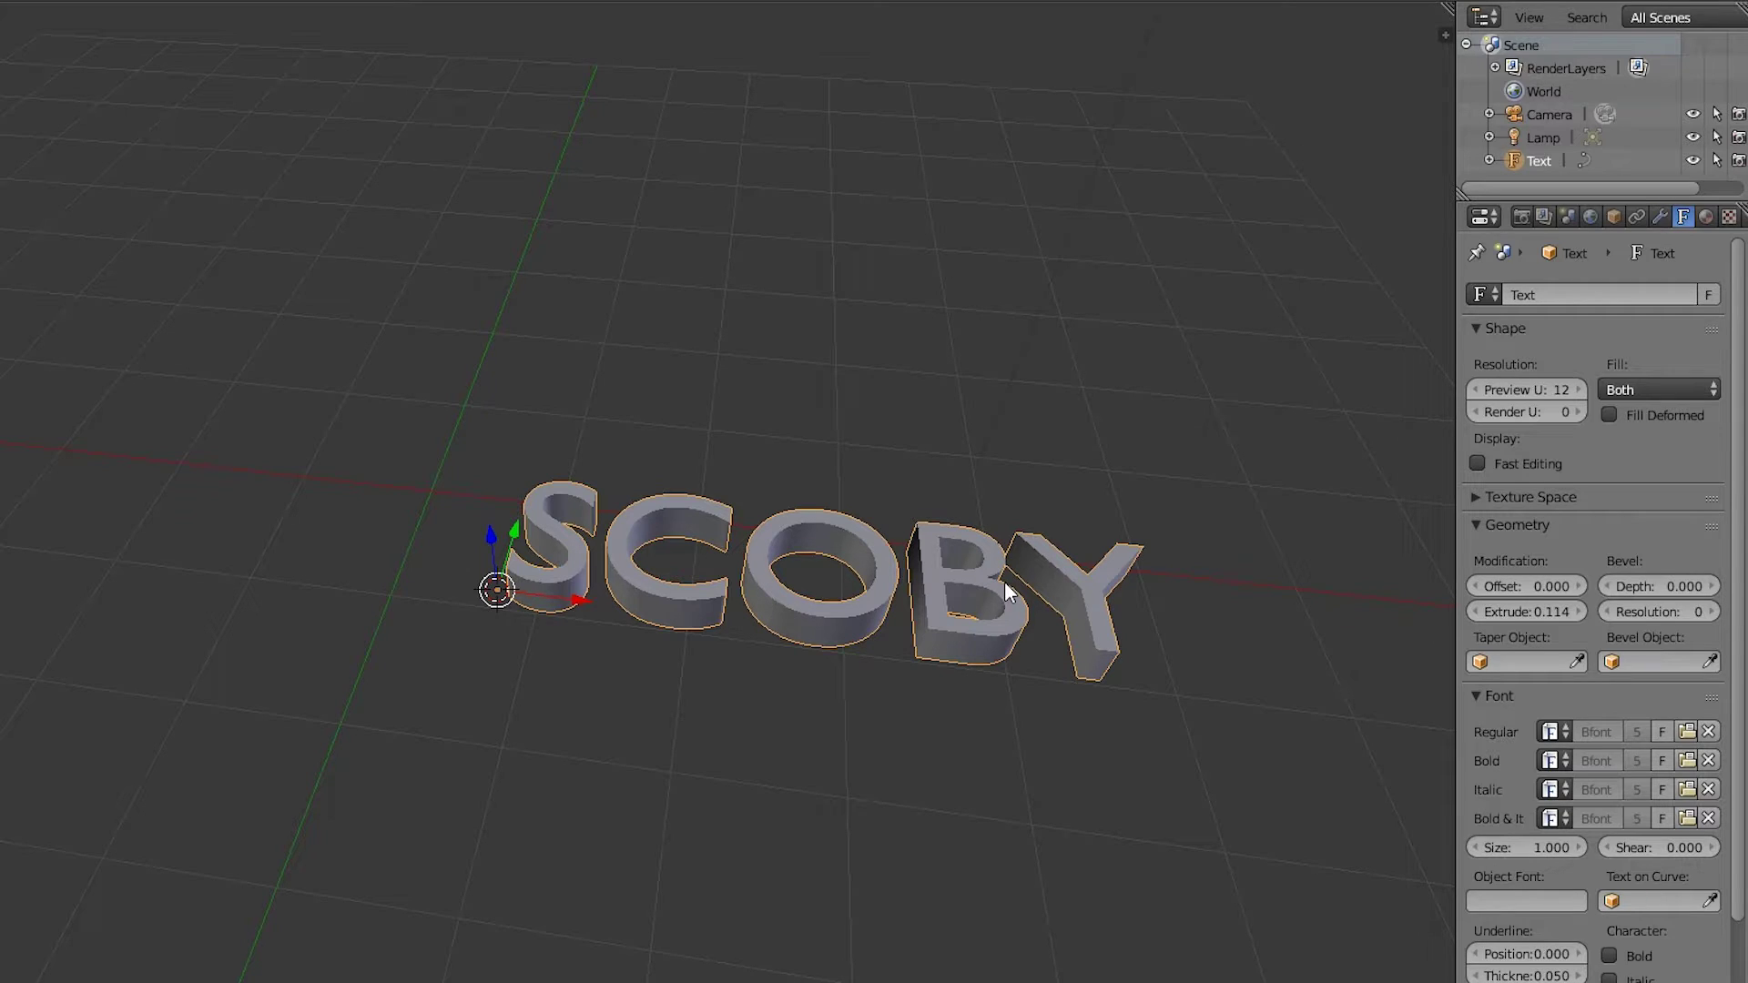
Select all the SCOBY letters and load Molot.otf from the Desktop as their font
key(Tab)
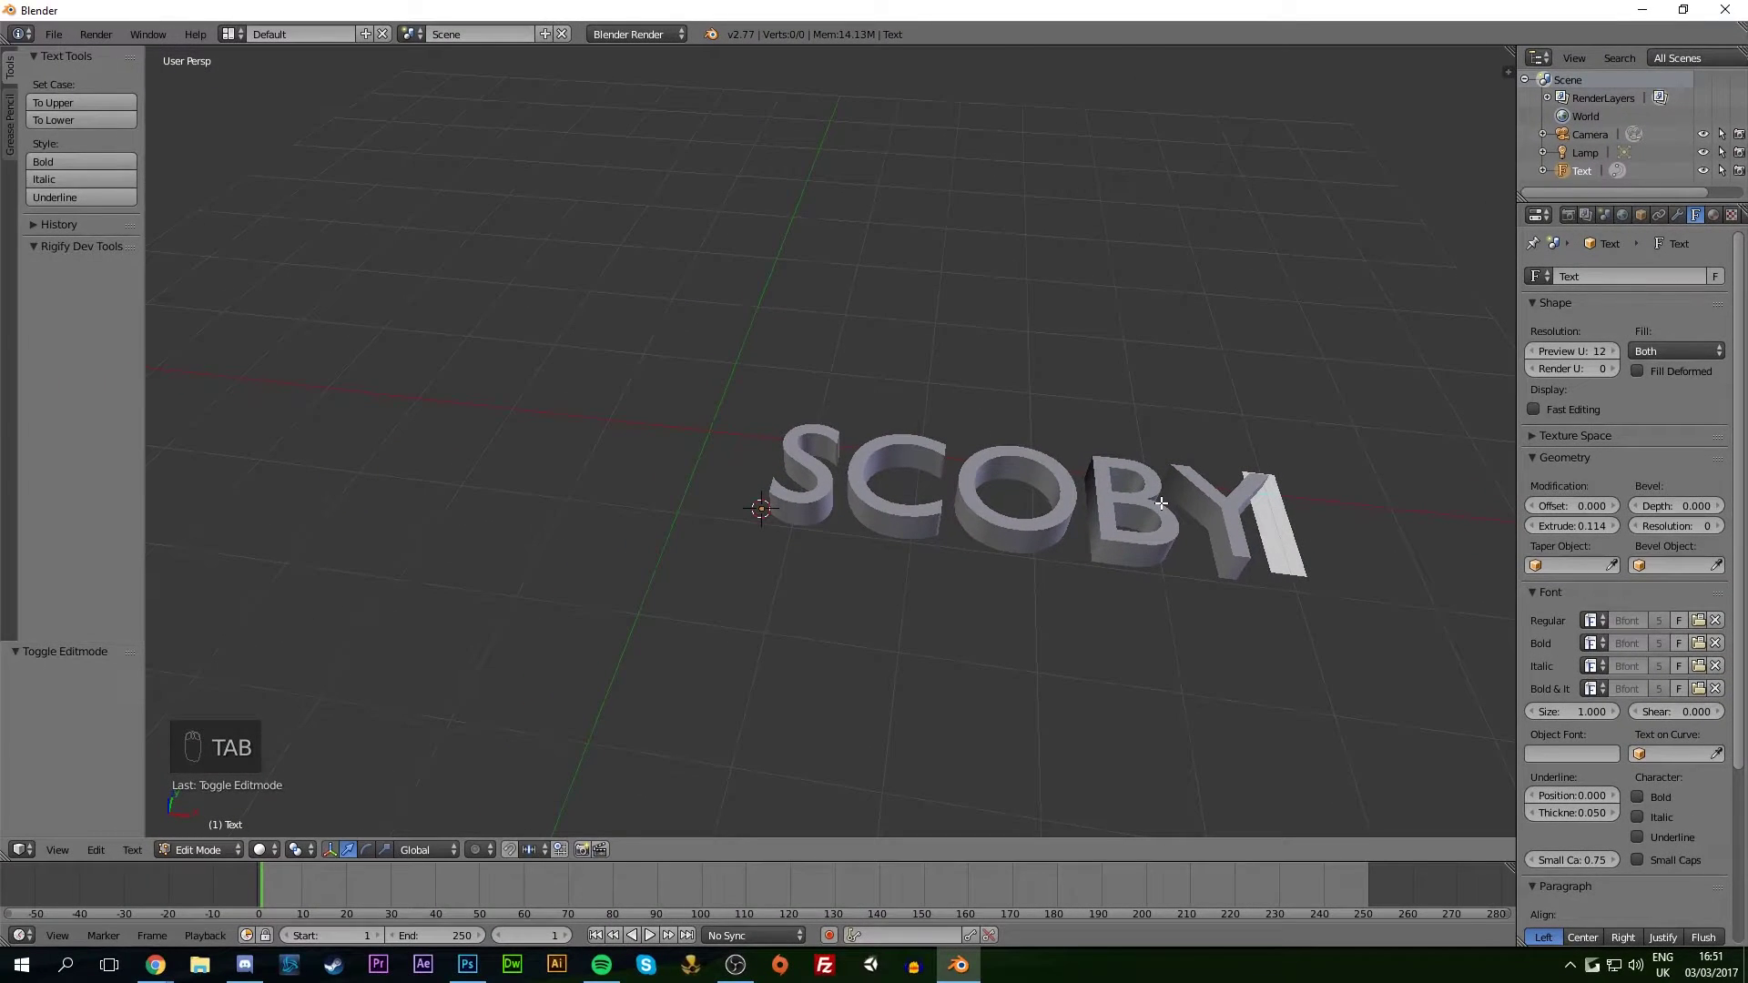
key(shift+Left)
key(shift+Left)
key(shift+Left)
key(shift+Left)
key(shift+Left)
key(shift+Left)
key(shift+Left)
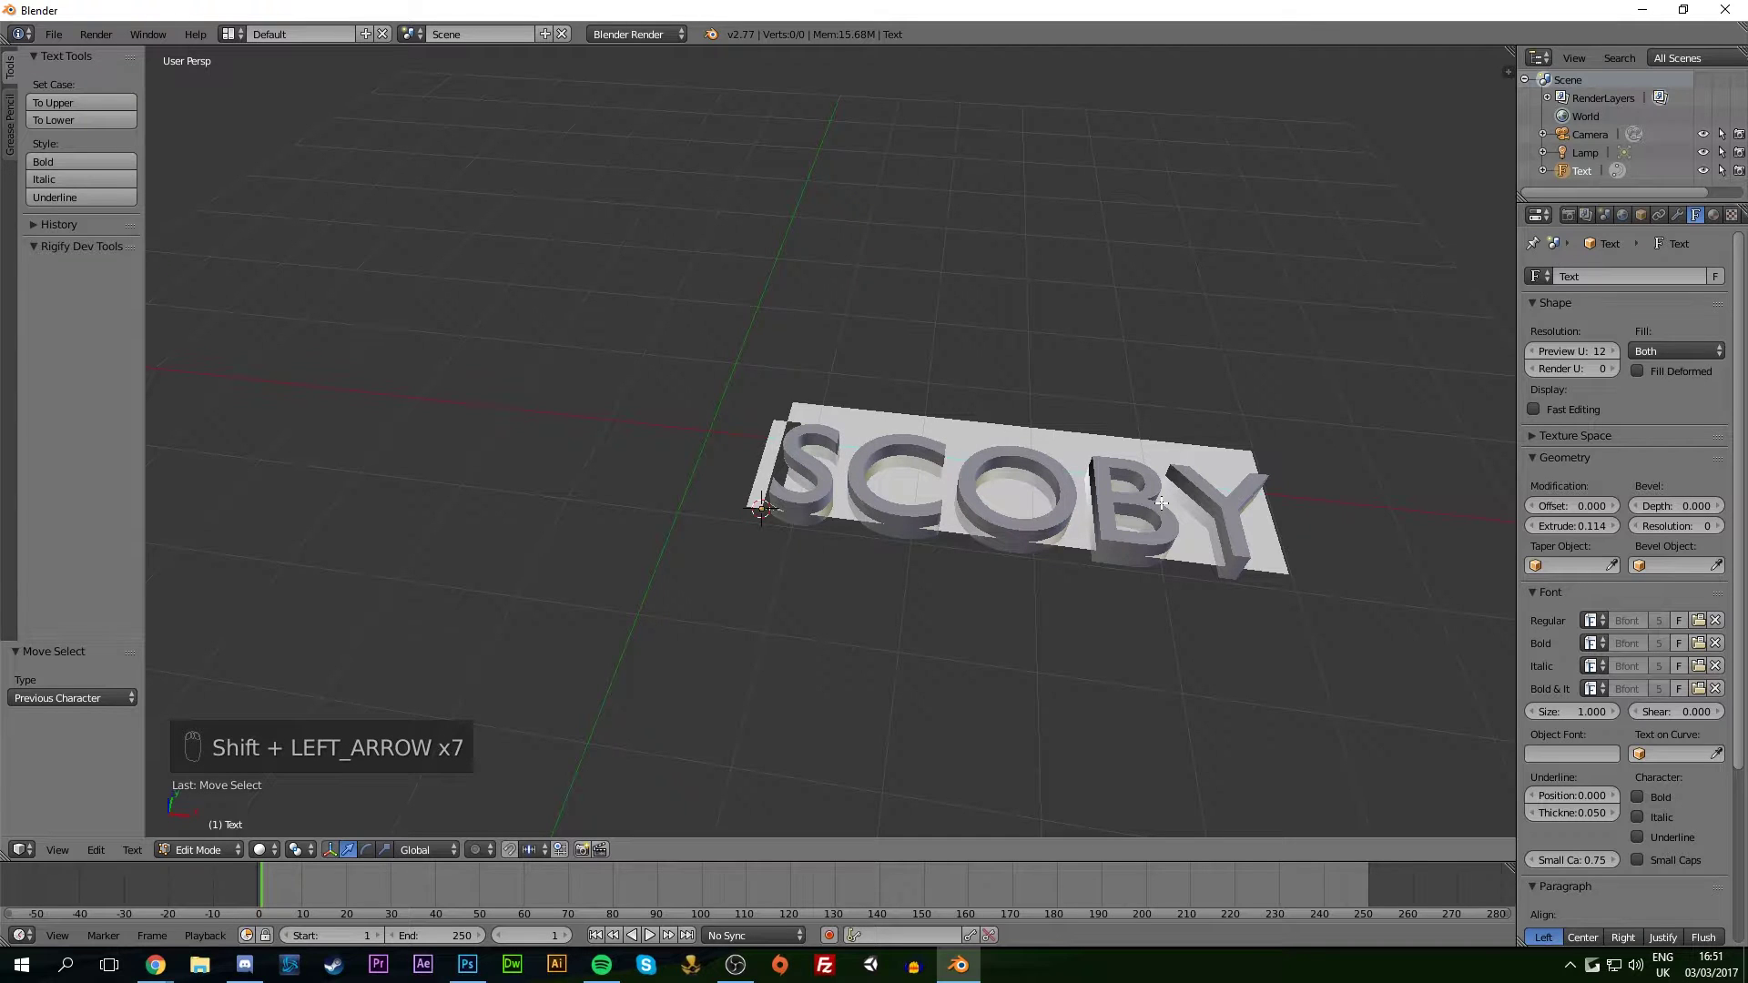
scroll(1602, 592, down, 1)
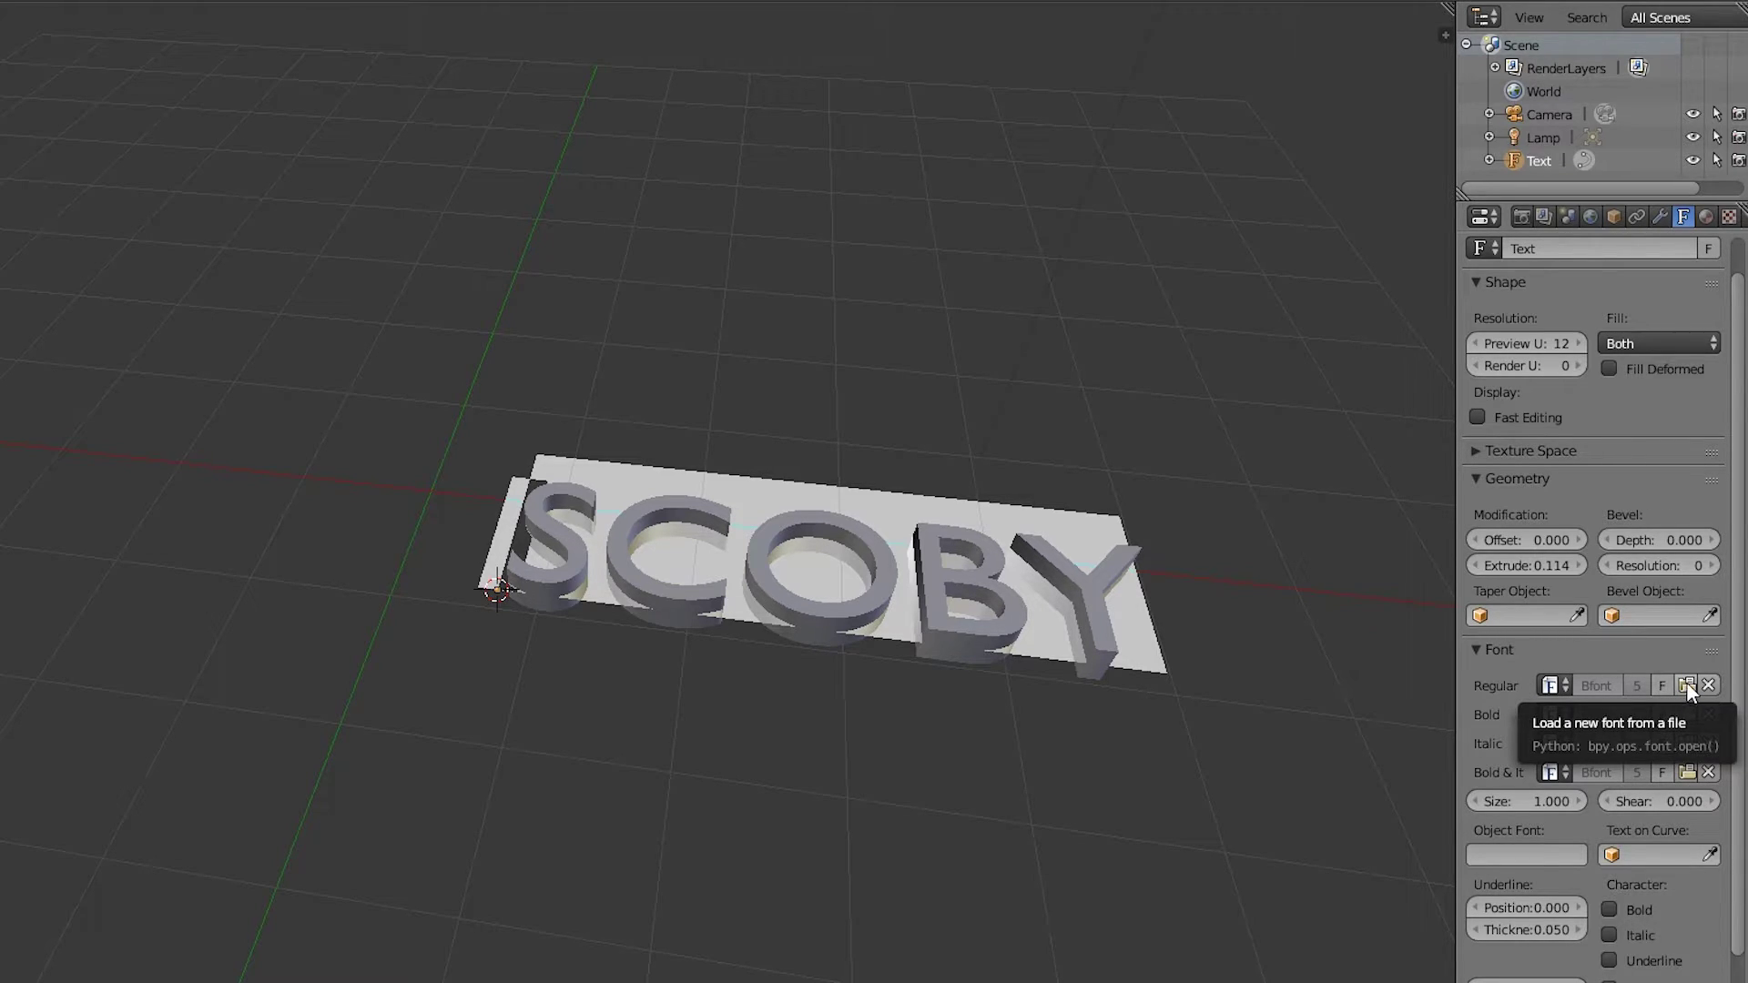
click(1686, 686)
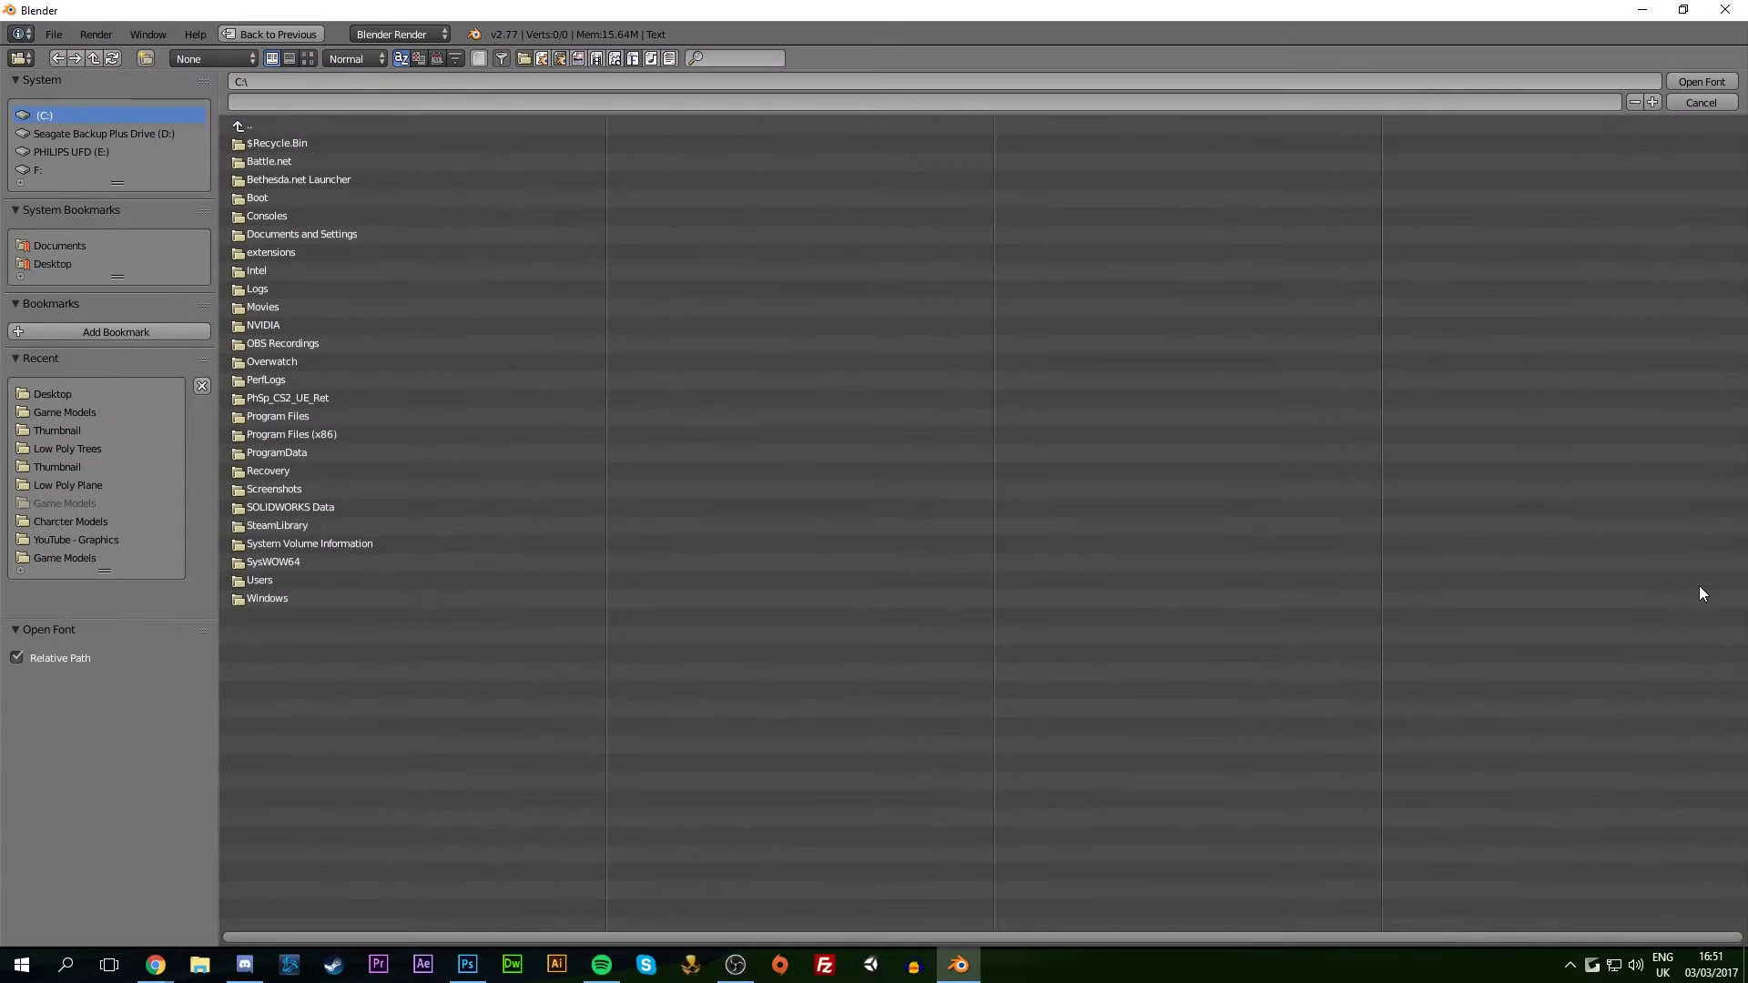
click(51, 263)
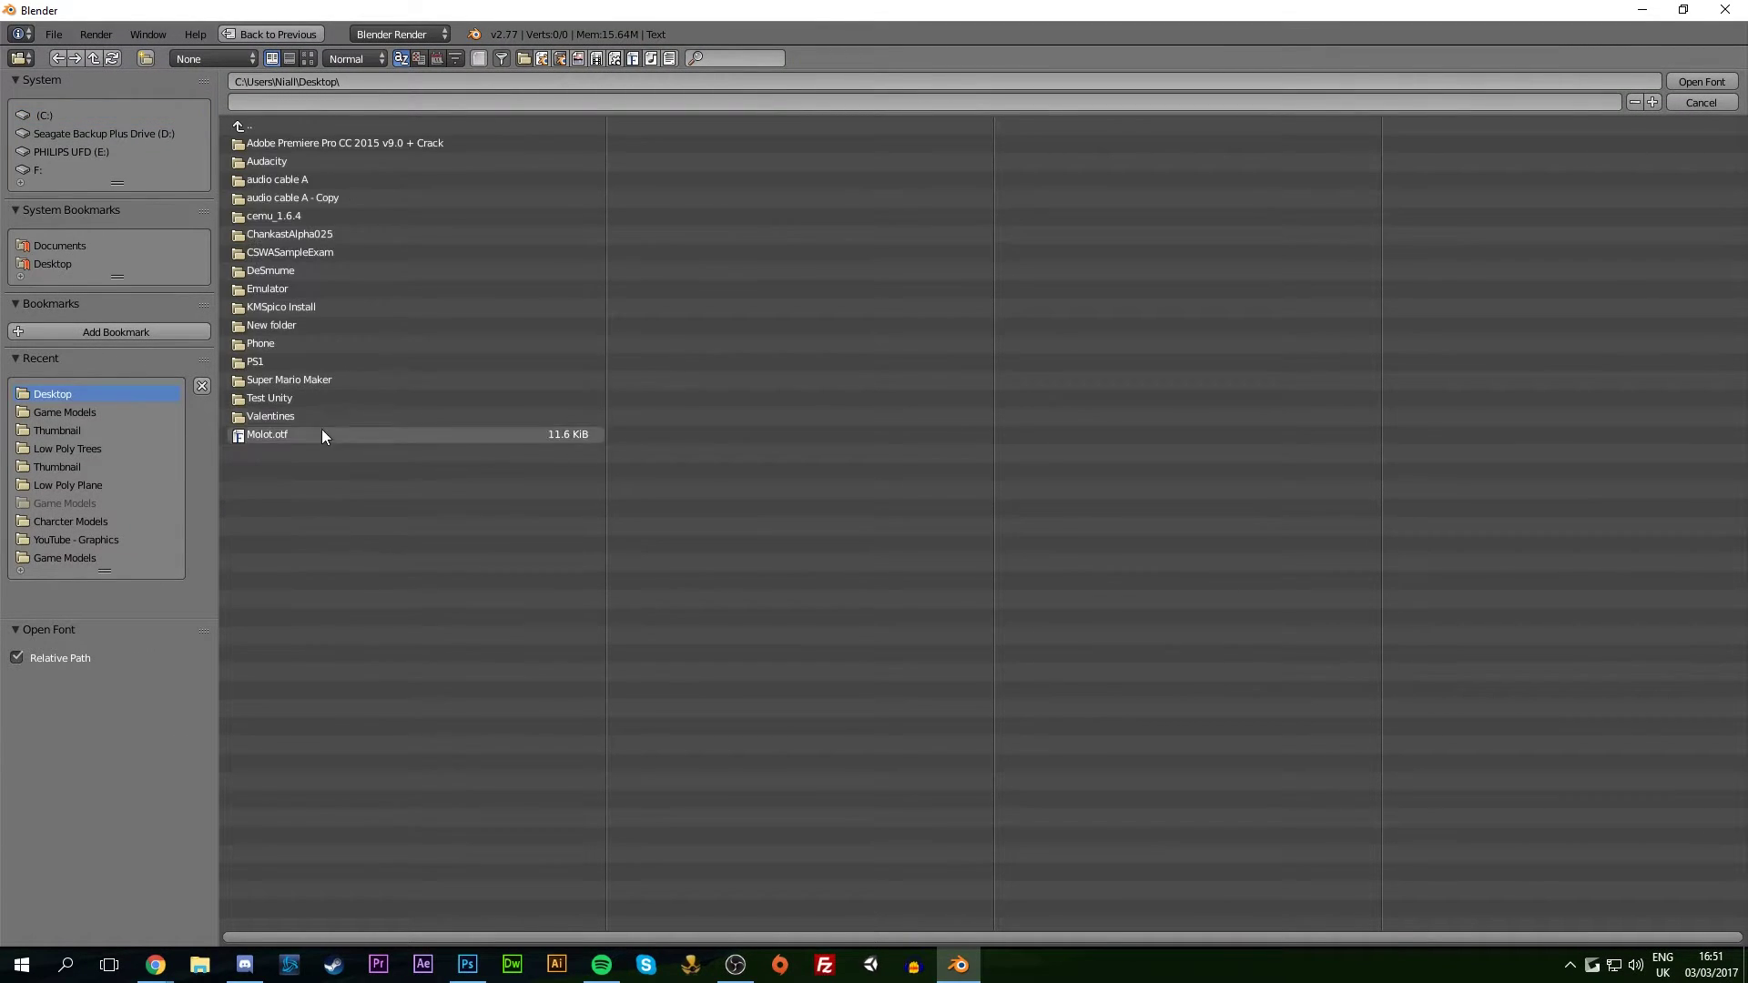
click(269, 434)
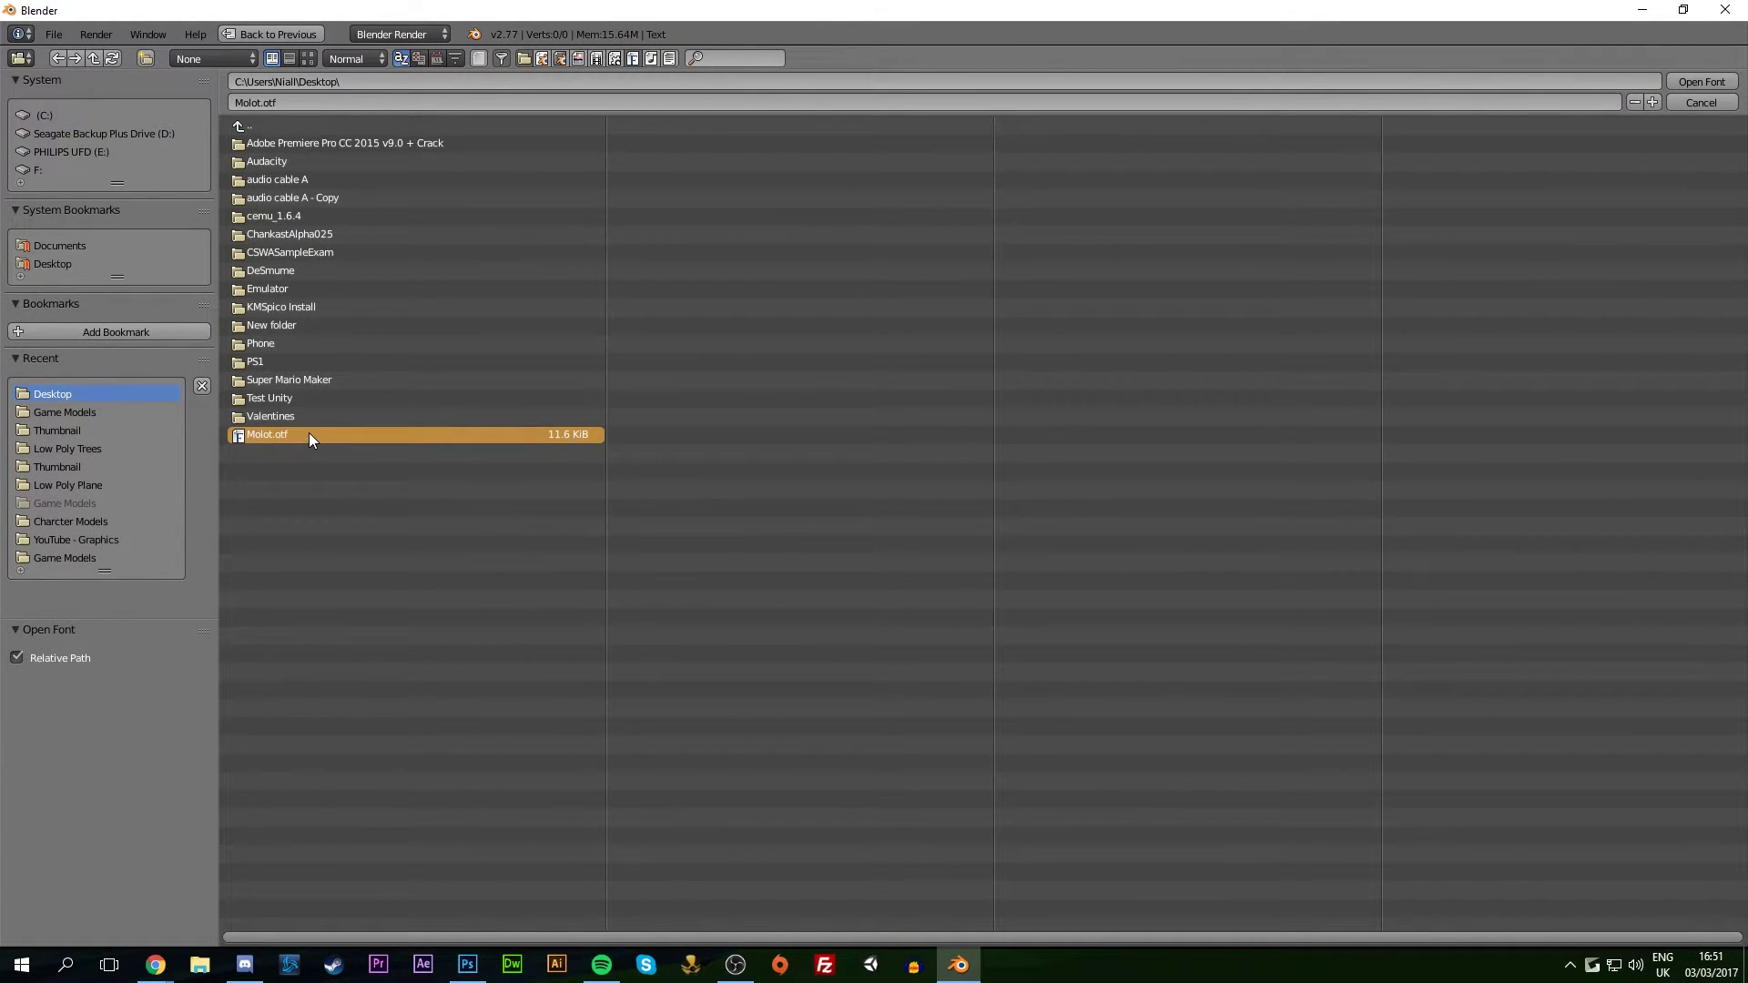
double_click(309, 433)
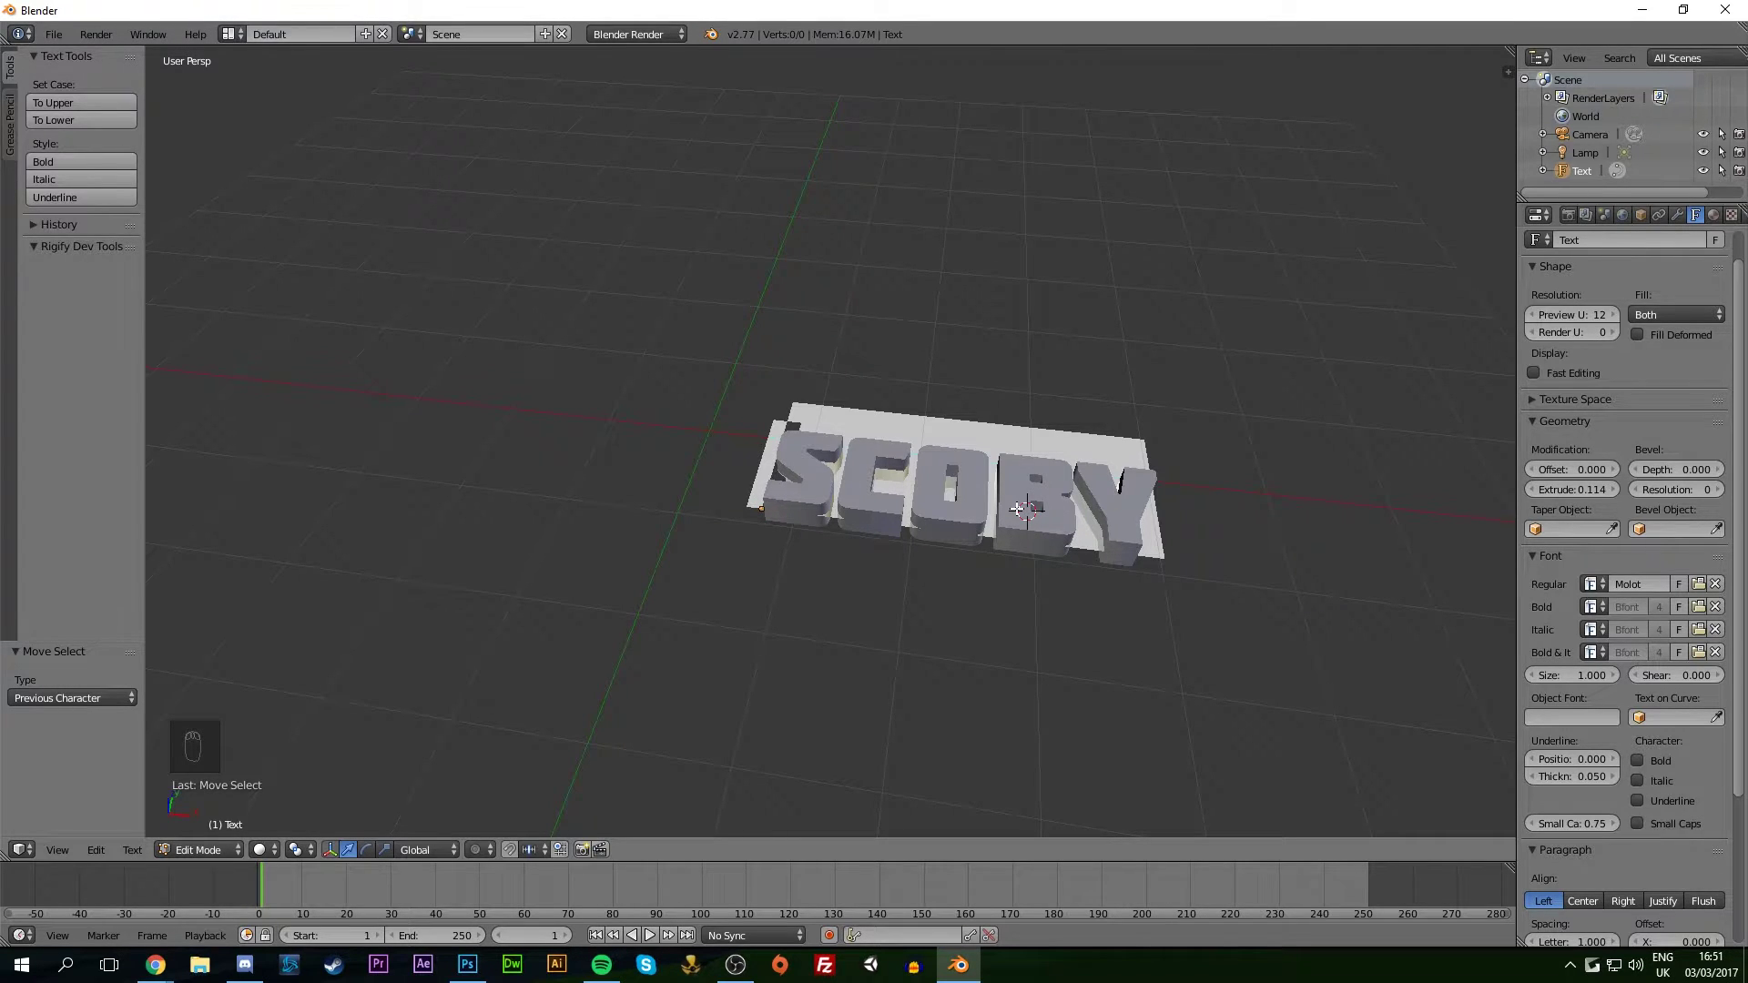
Leave edit mode and set the text's location to X 0, Y 0, Z 0
key(Tab)
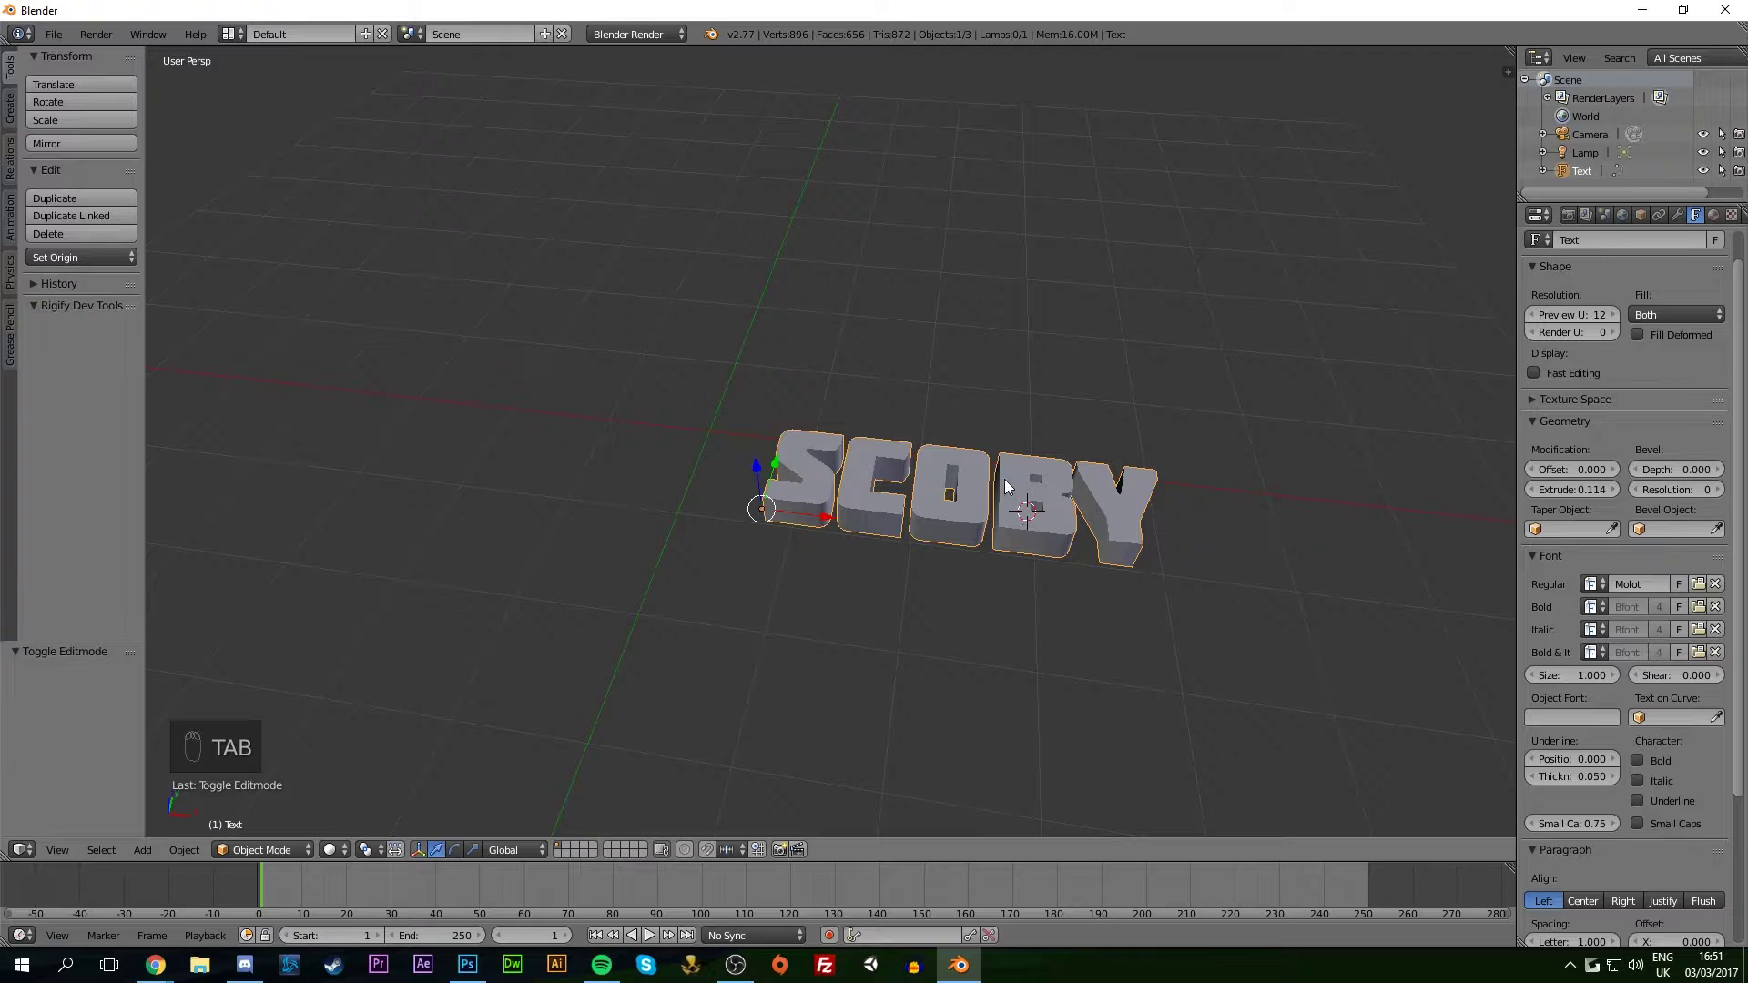
middle_drag(1003, 479, 1034, 499)
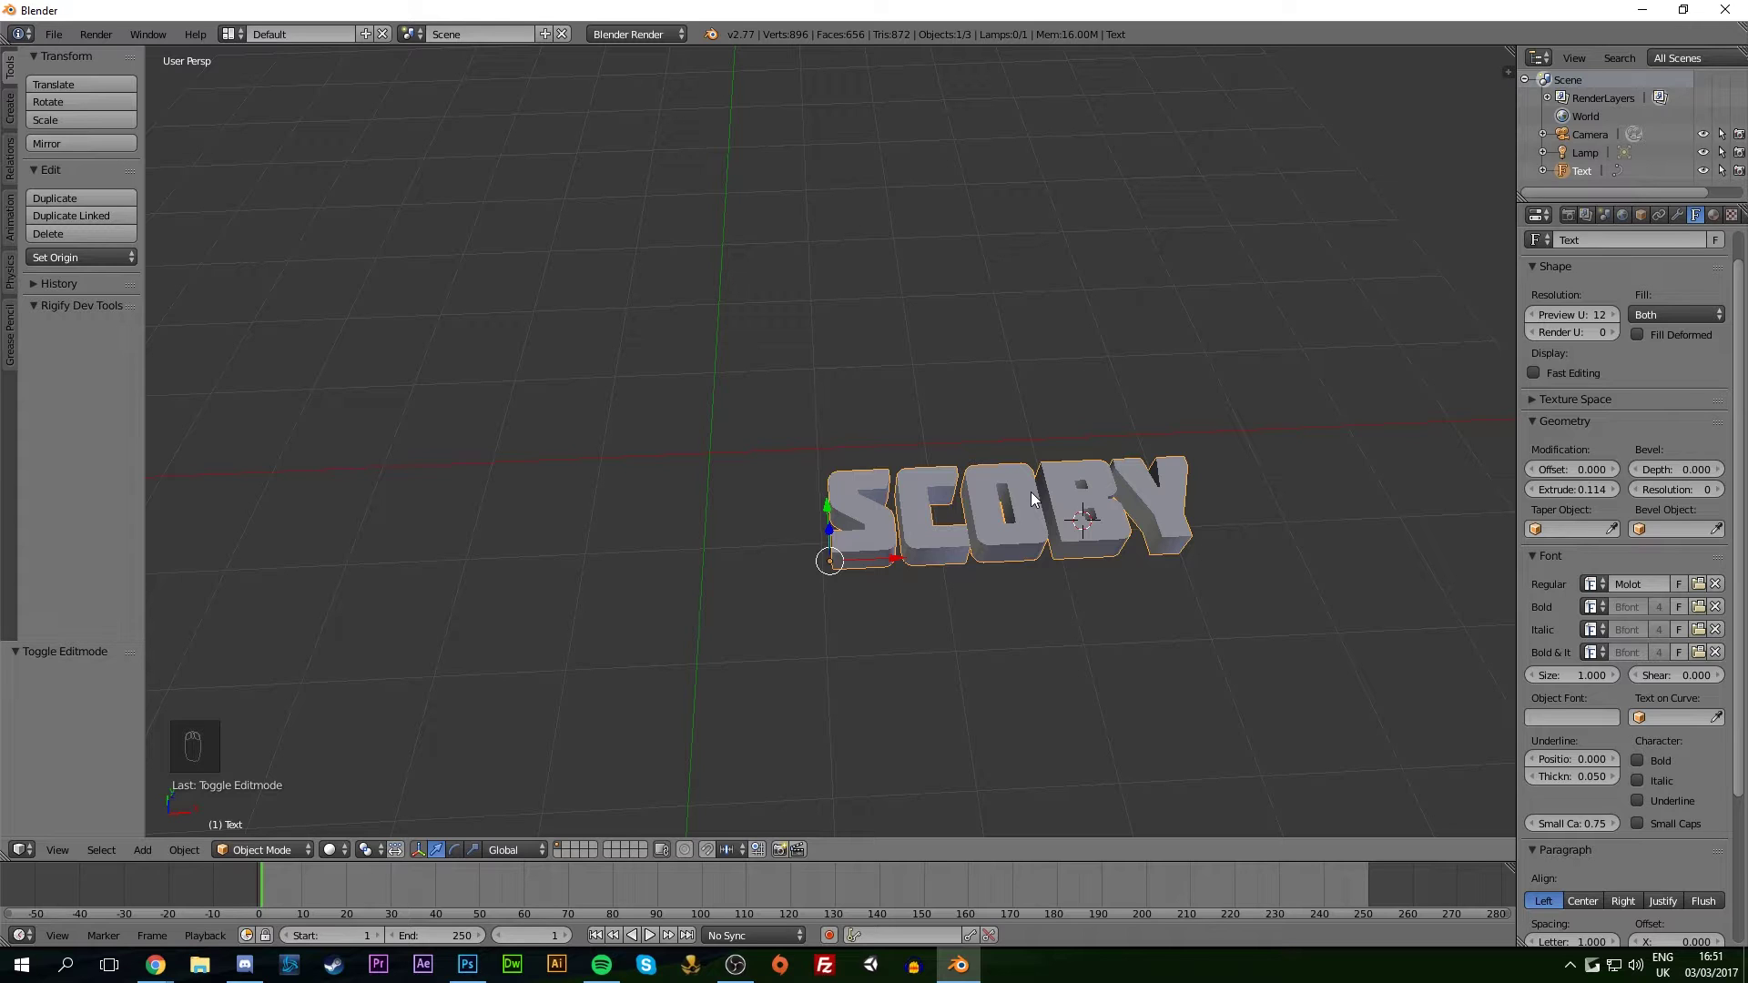
key(n)
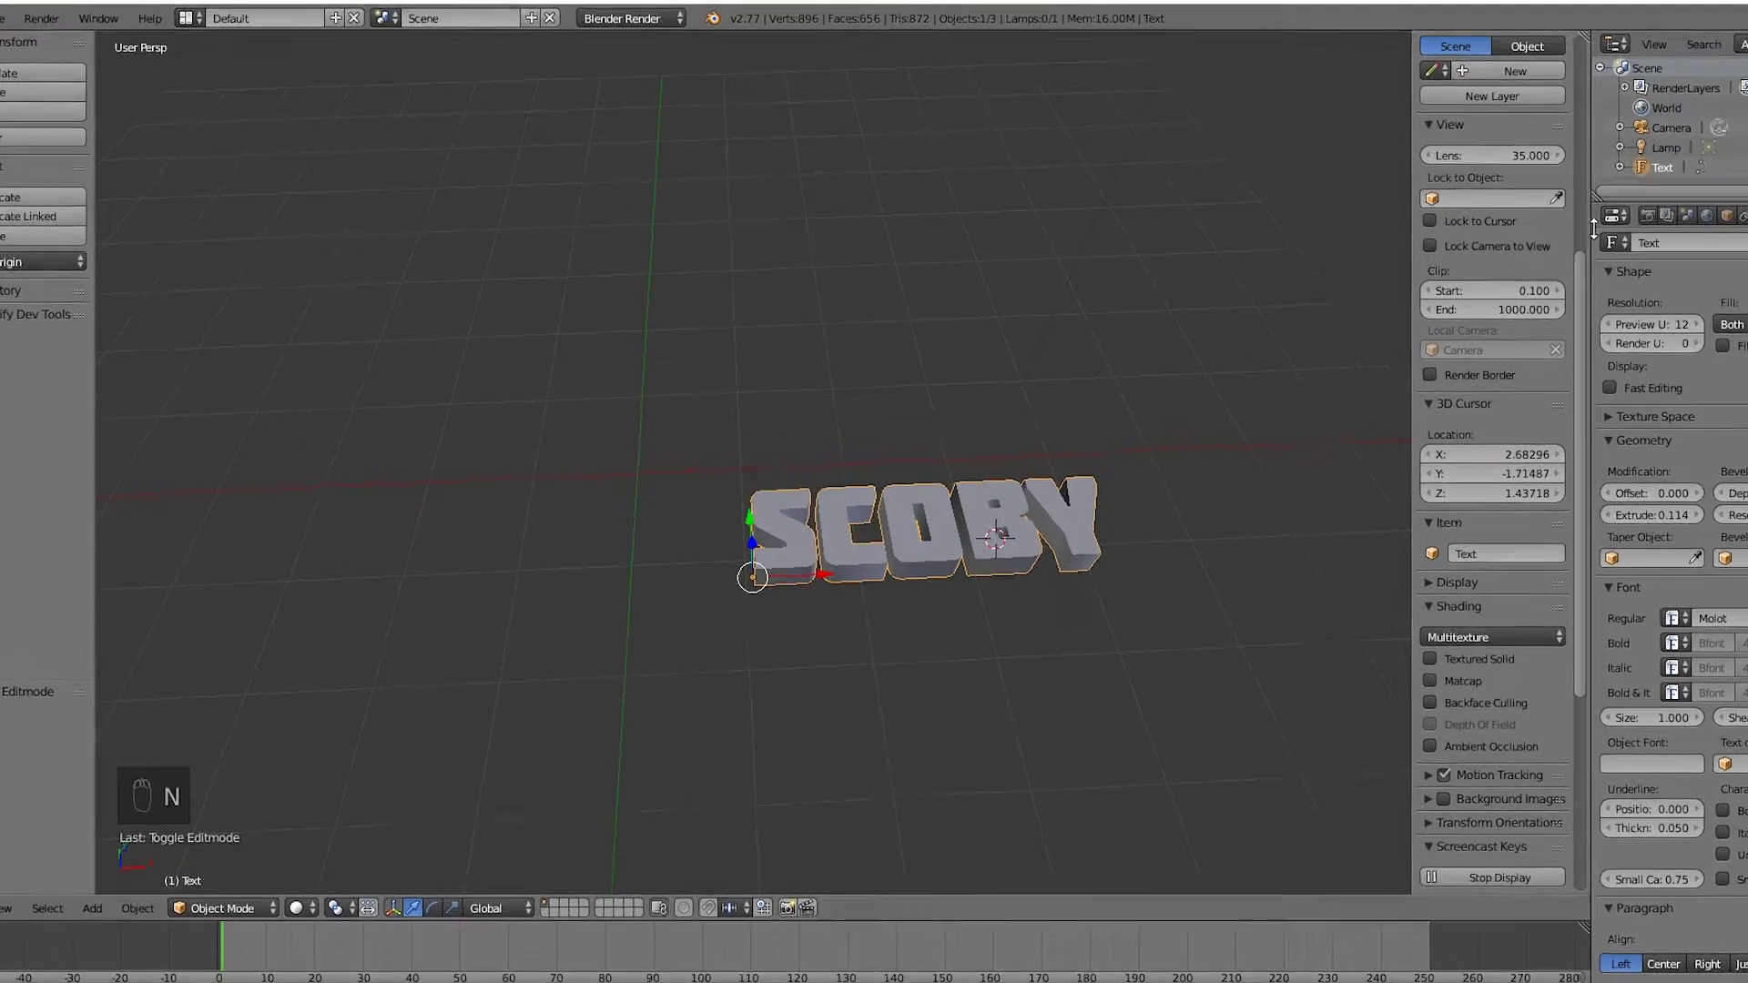
scroll(1443, 177, up, 5)
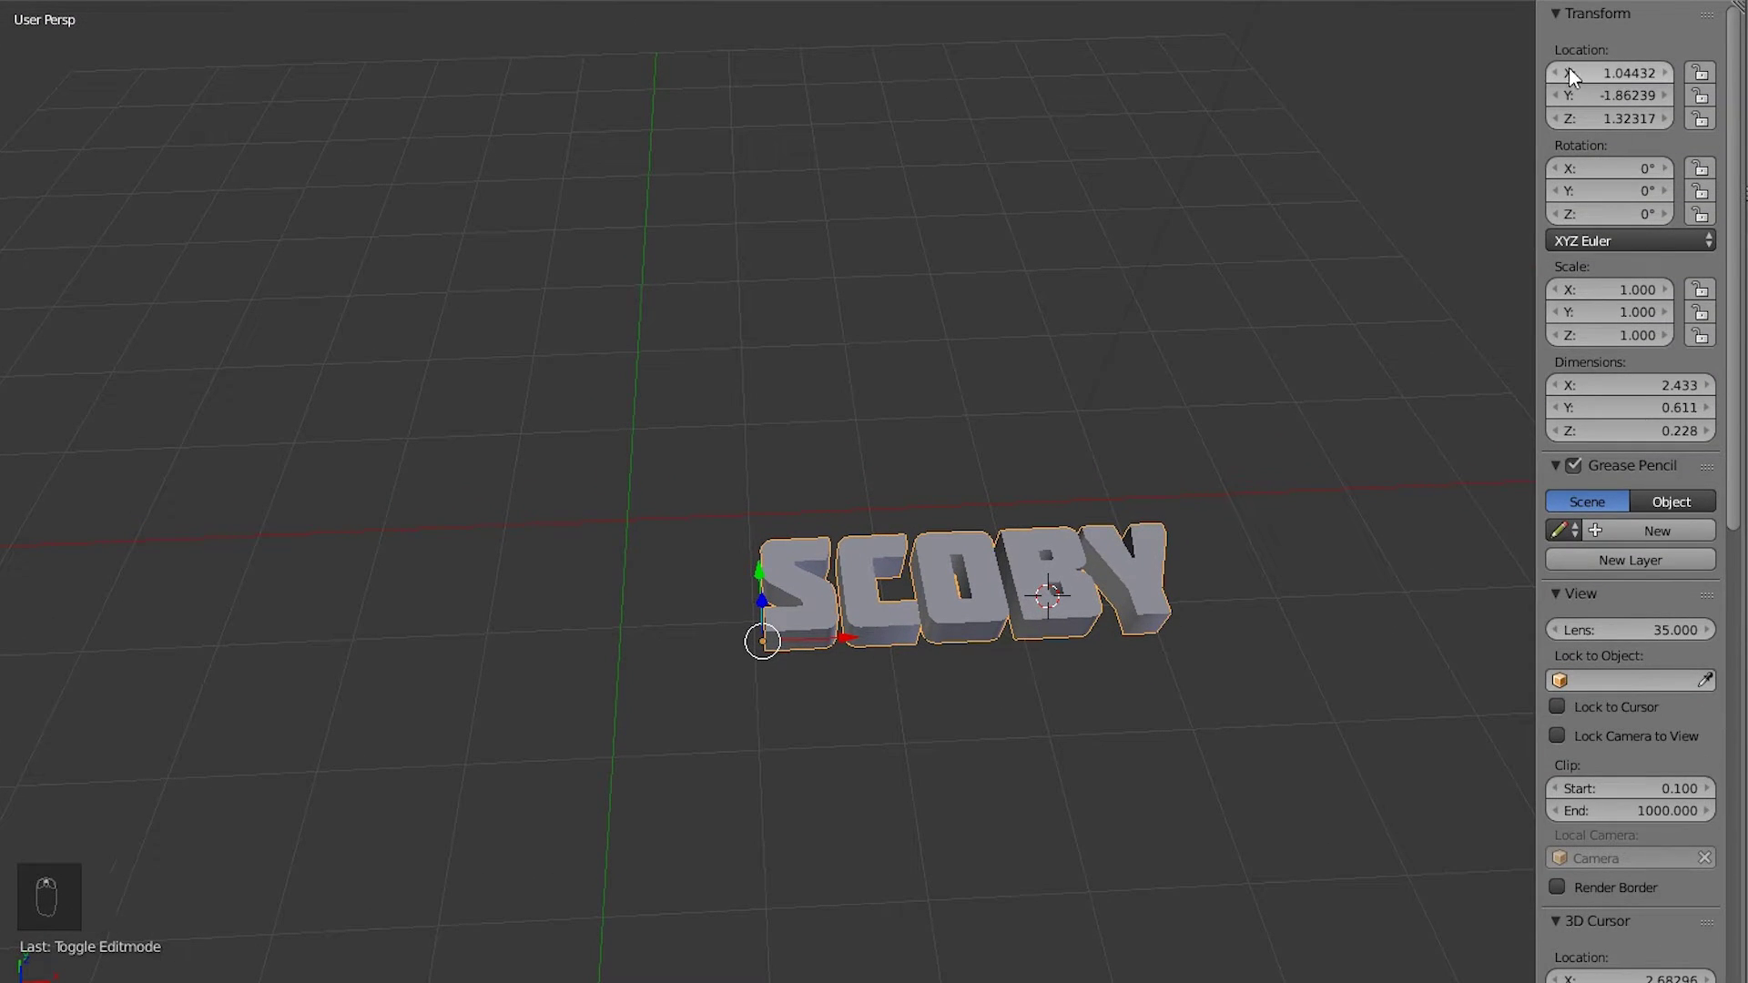
click(1617, 69)
text(0)
key(Return)
click(1611, 94)
text(0)
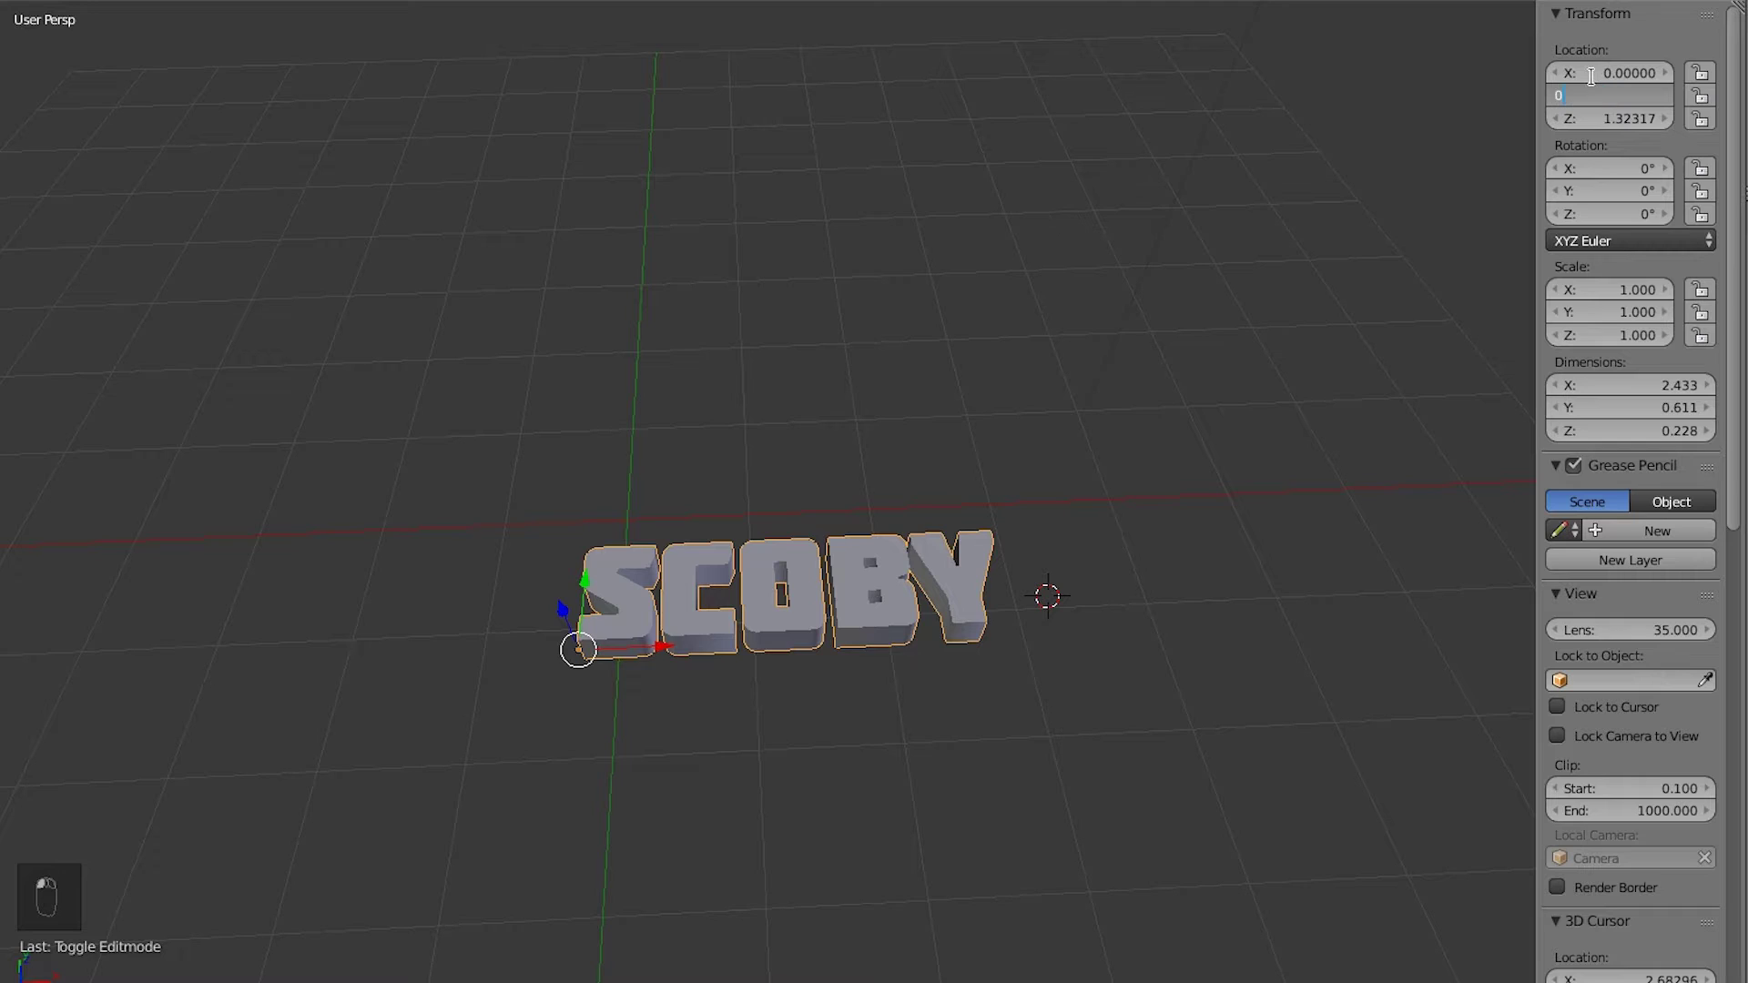
key(Return)
click(1608, 119)
text(0)
key(Return)
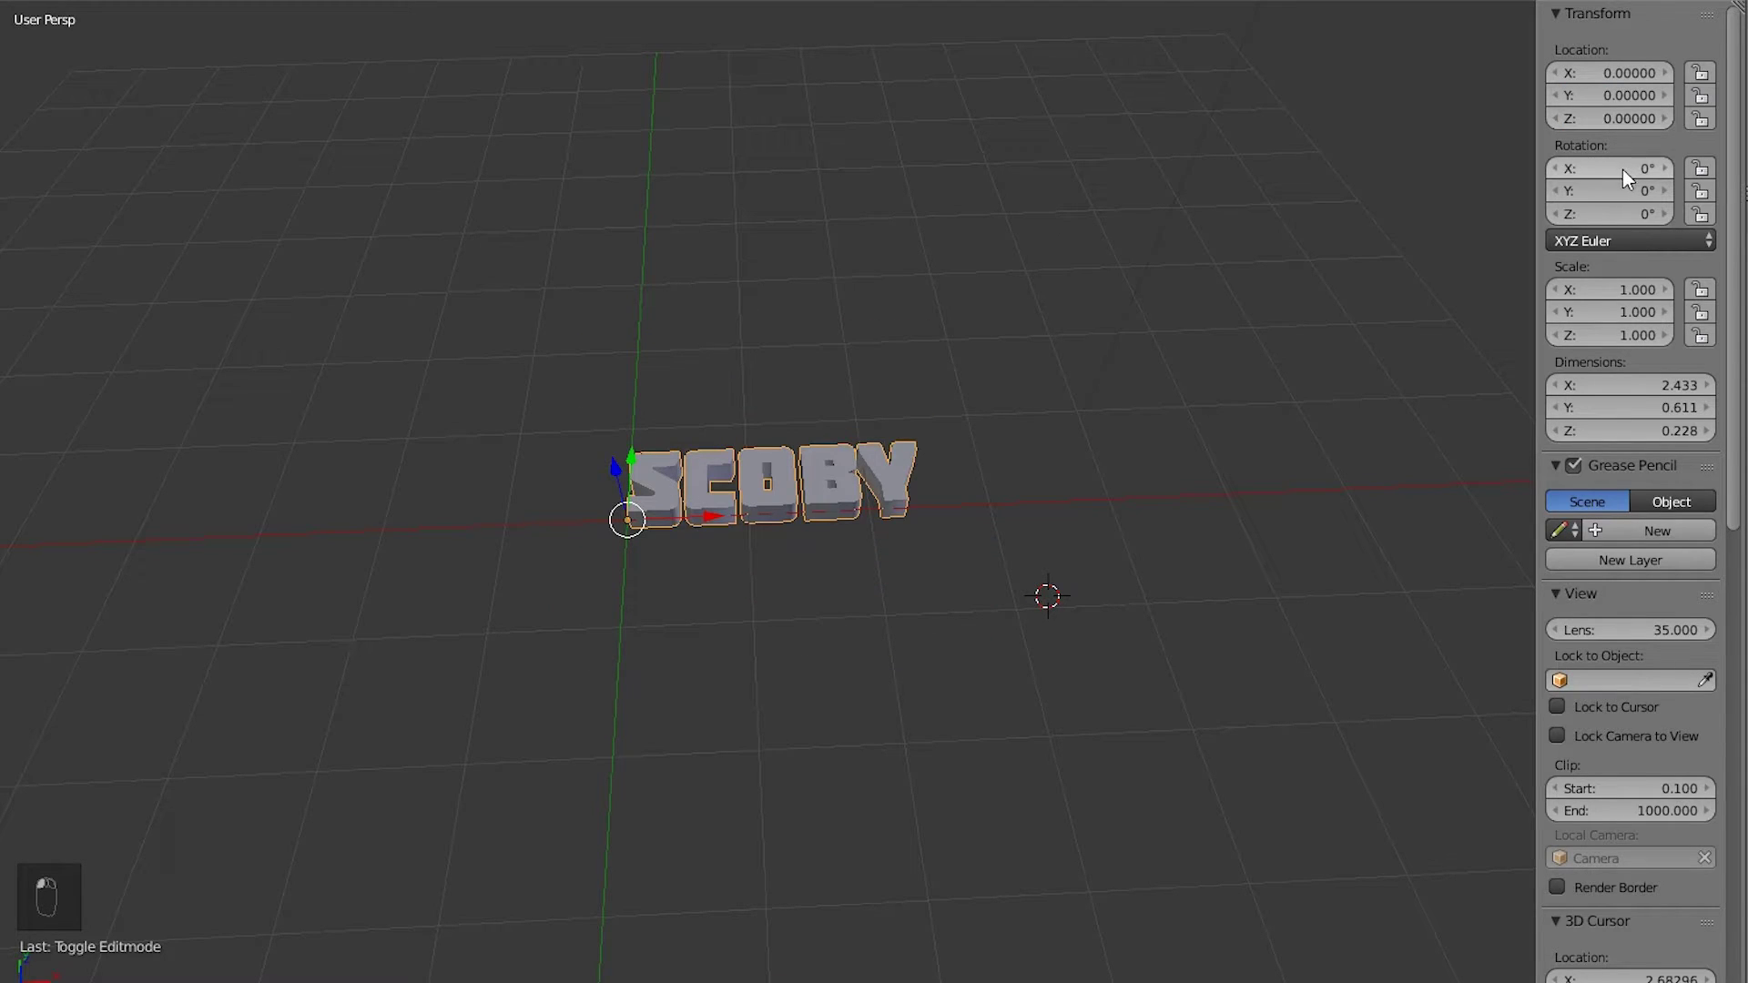
Rotate the text 90° on X to stand it upright, viewed from a low angle
click(1616, 166)
text(90)
key(Return)
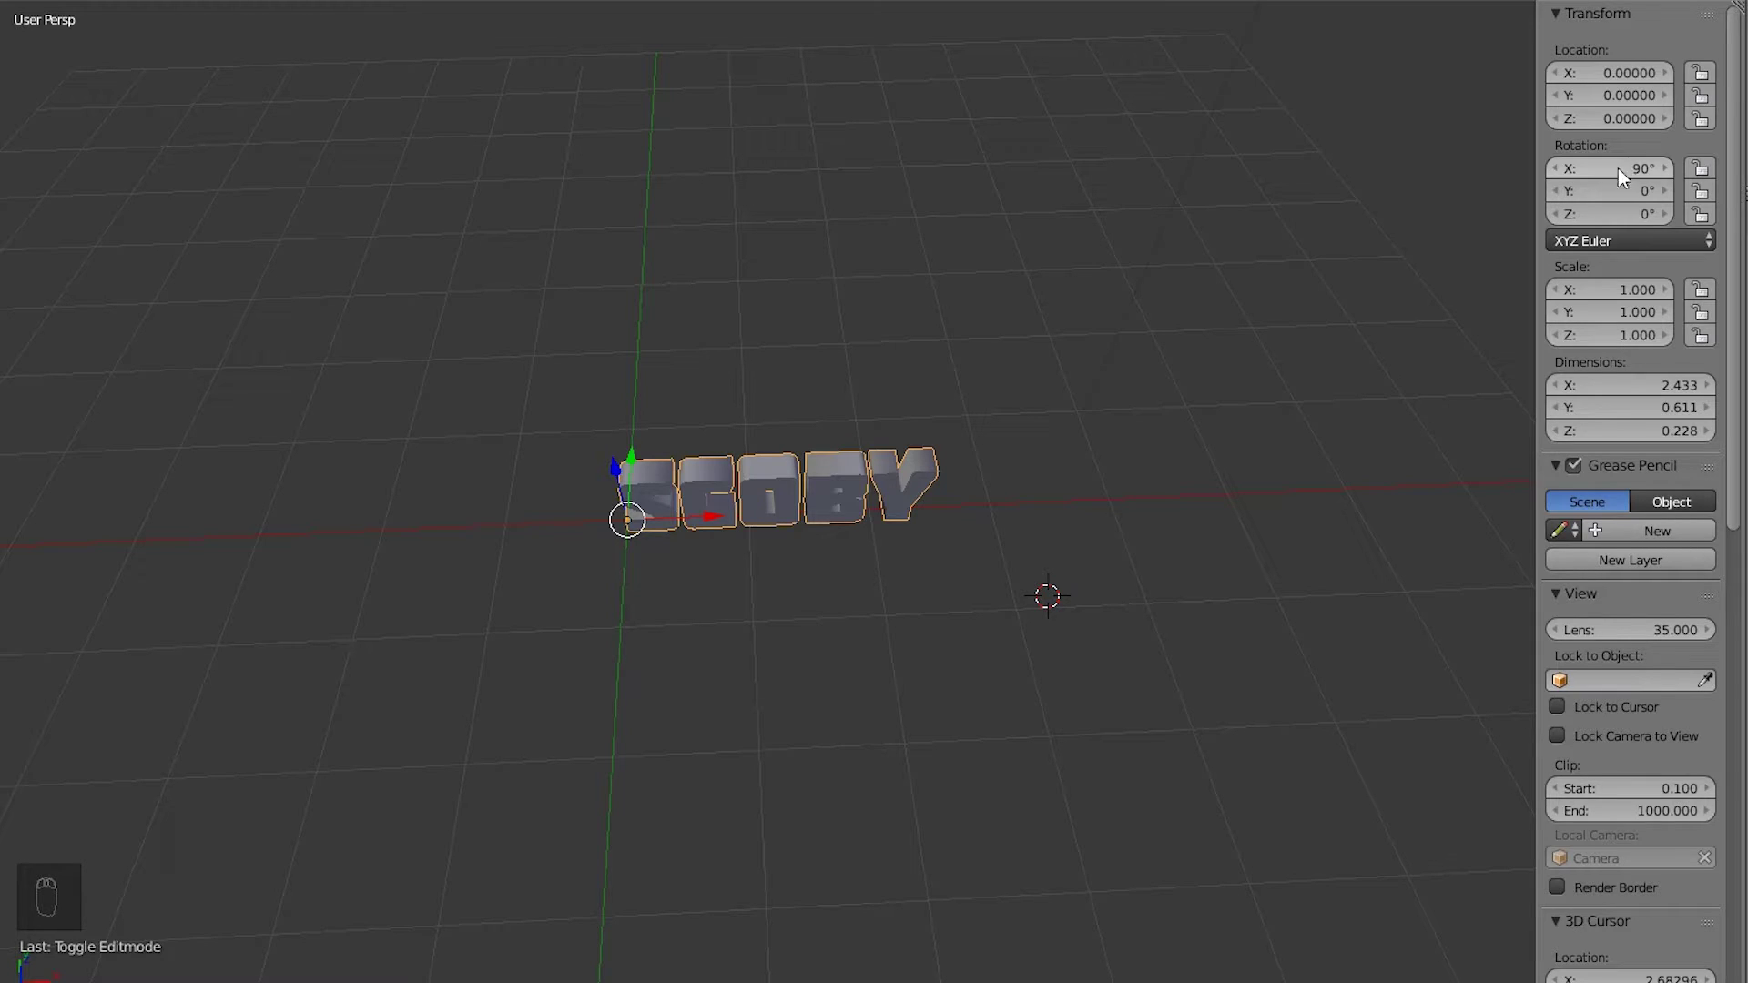
middle_drag(810, 464, 682, 420)
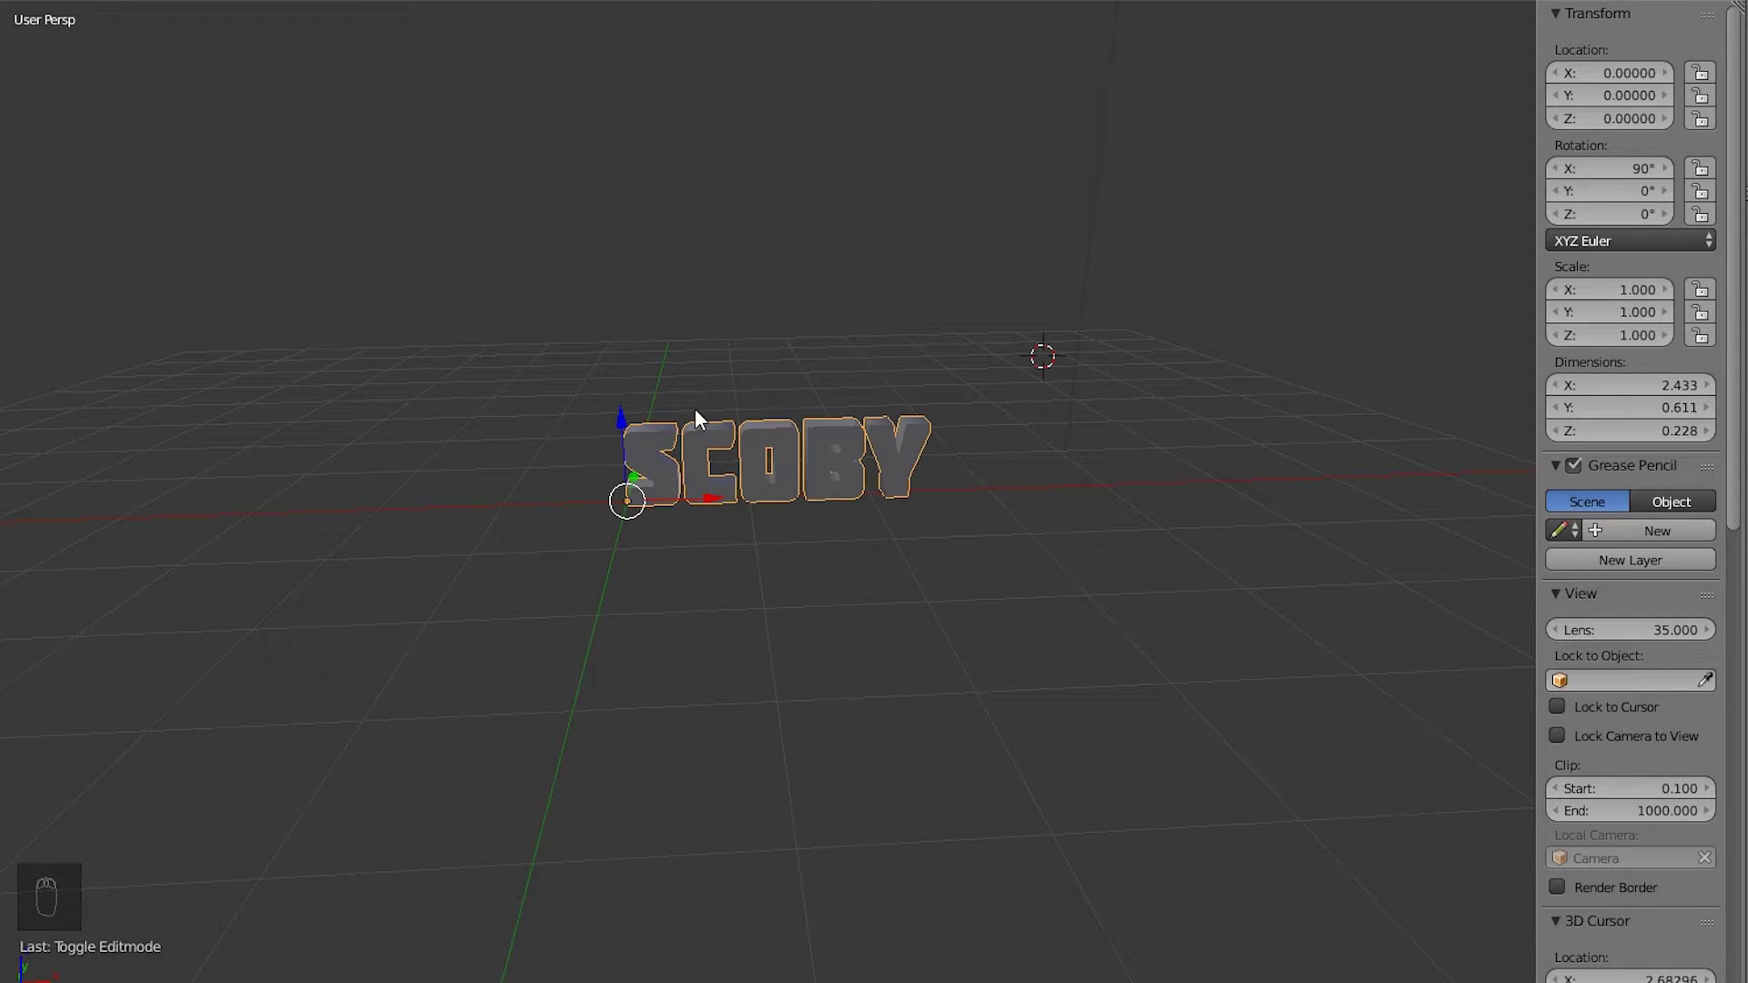
middle_drag(695, 418, 823, 380)
Create a new material with light blue diffuse colour (0.143, 0.454, 0.800) and intensity 0.863
scroll(712, 369, up, 2)
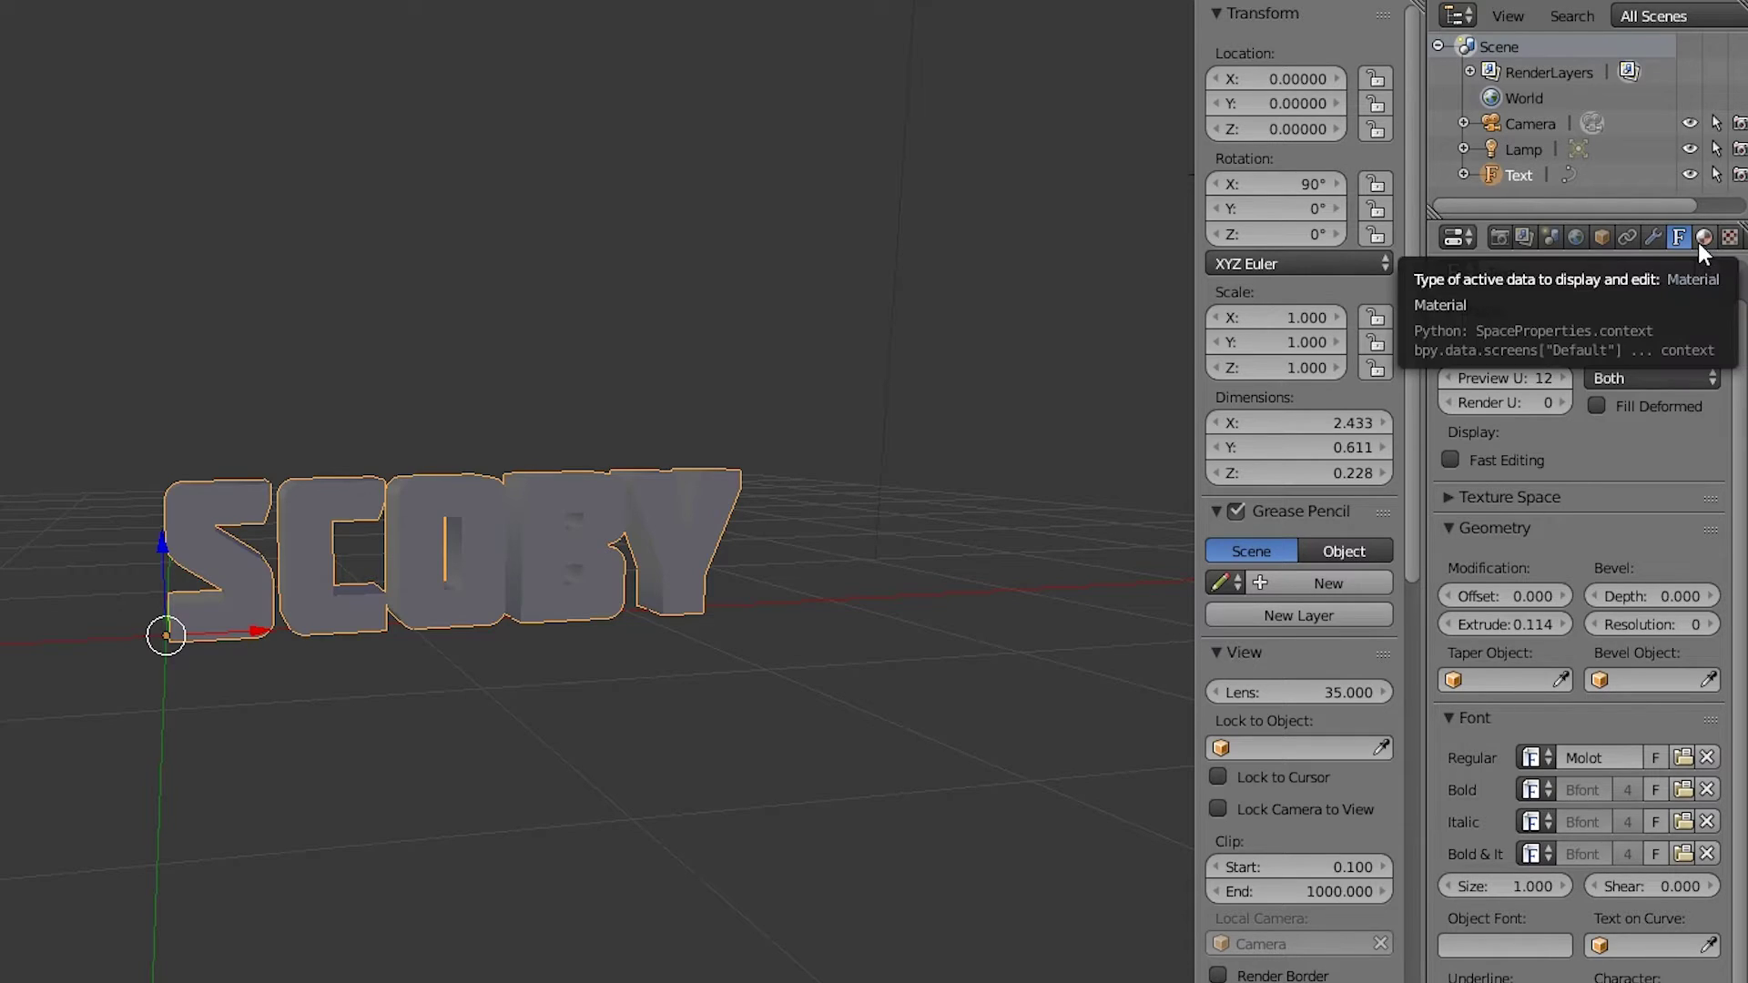
click(1701, 240)
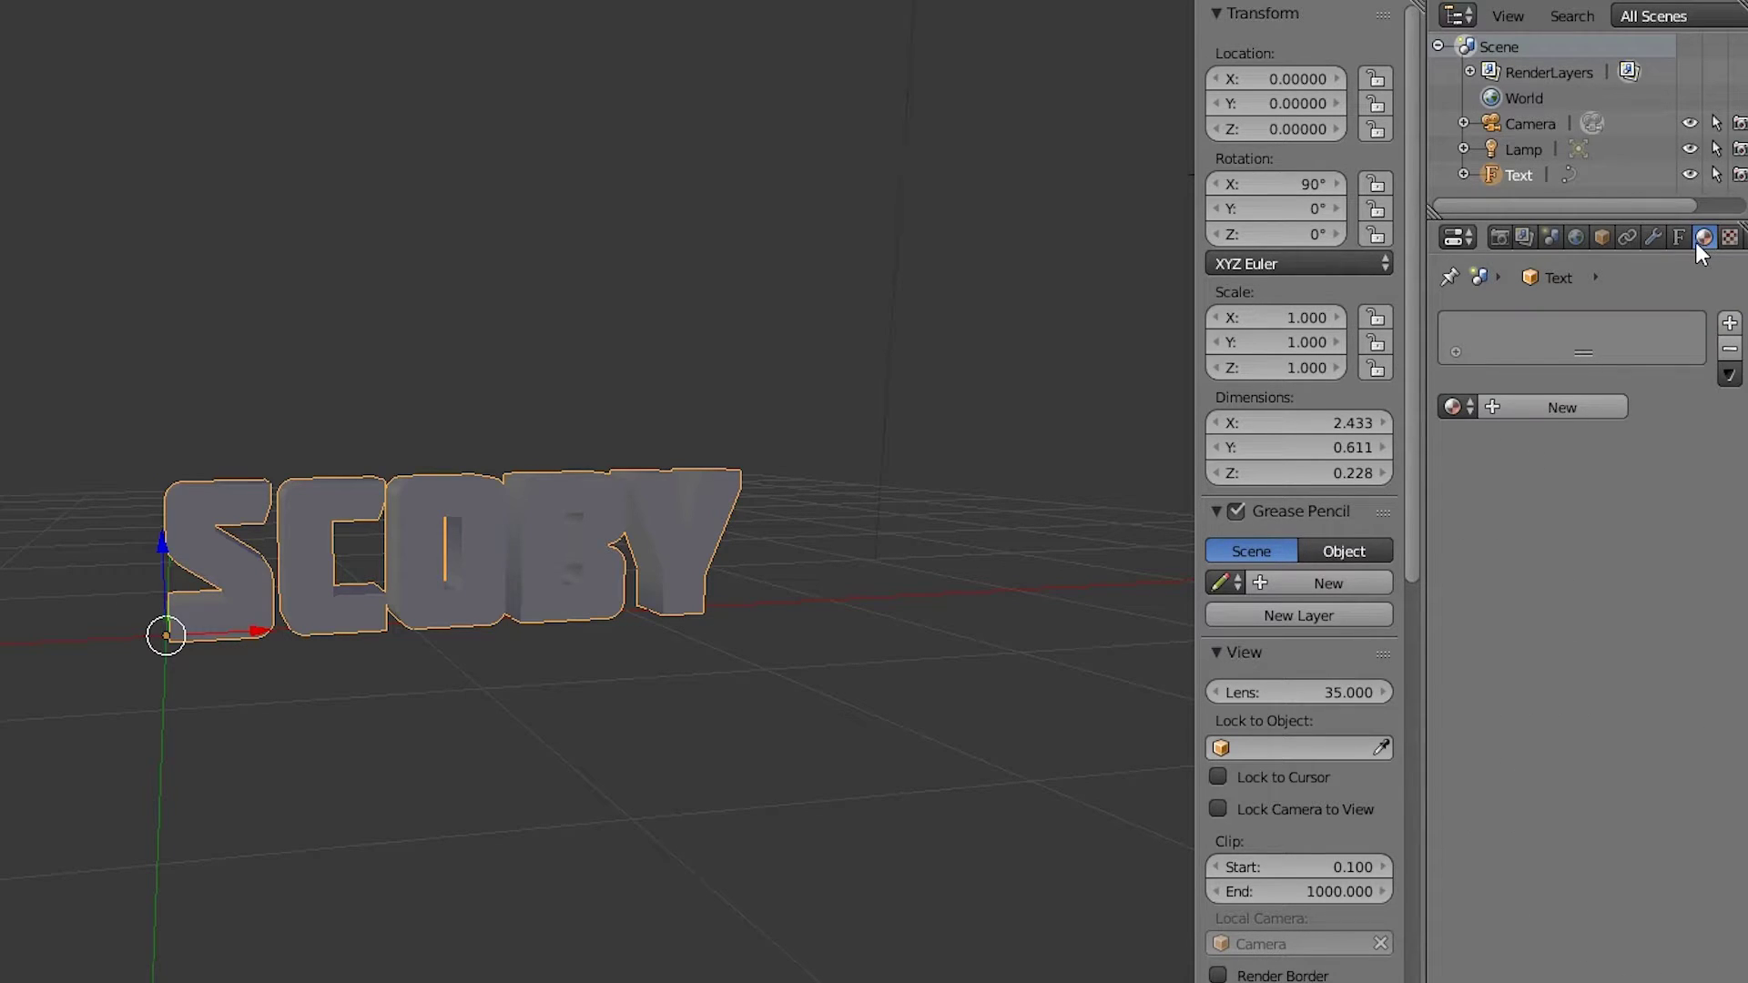
click(1538, 405)
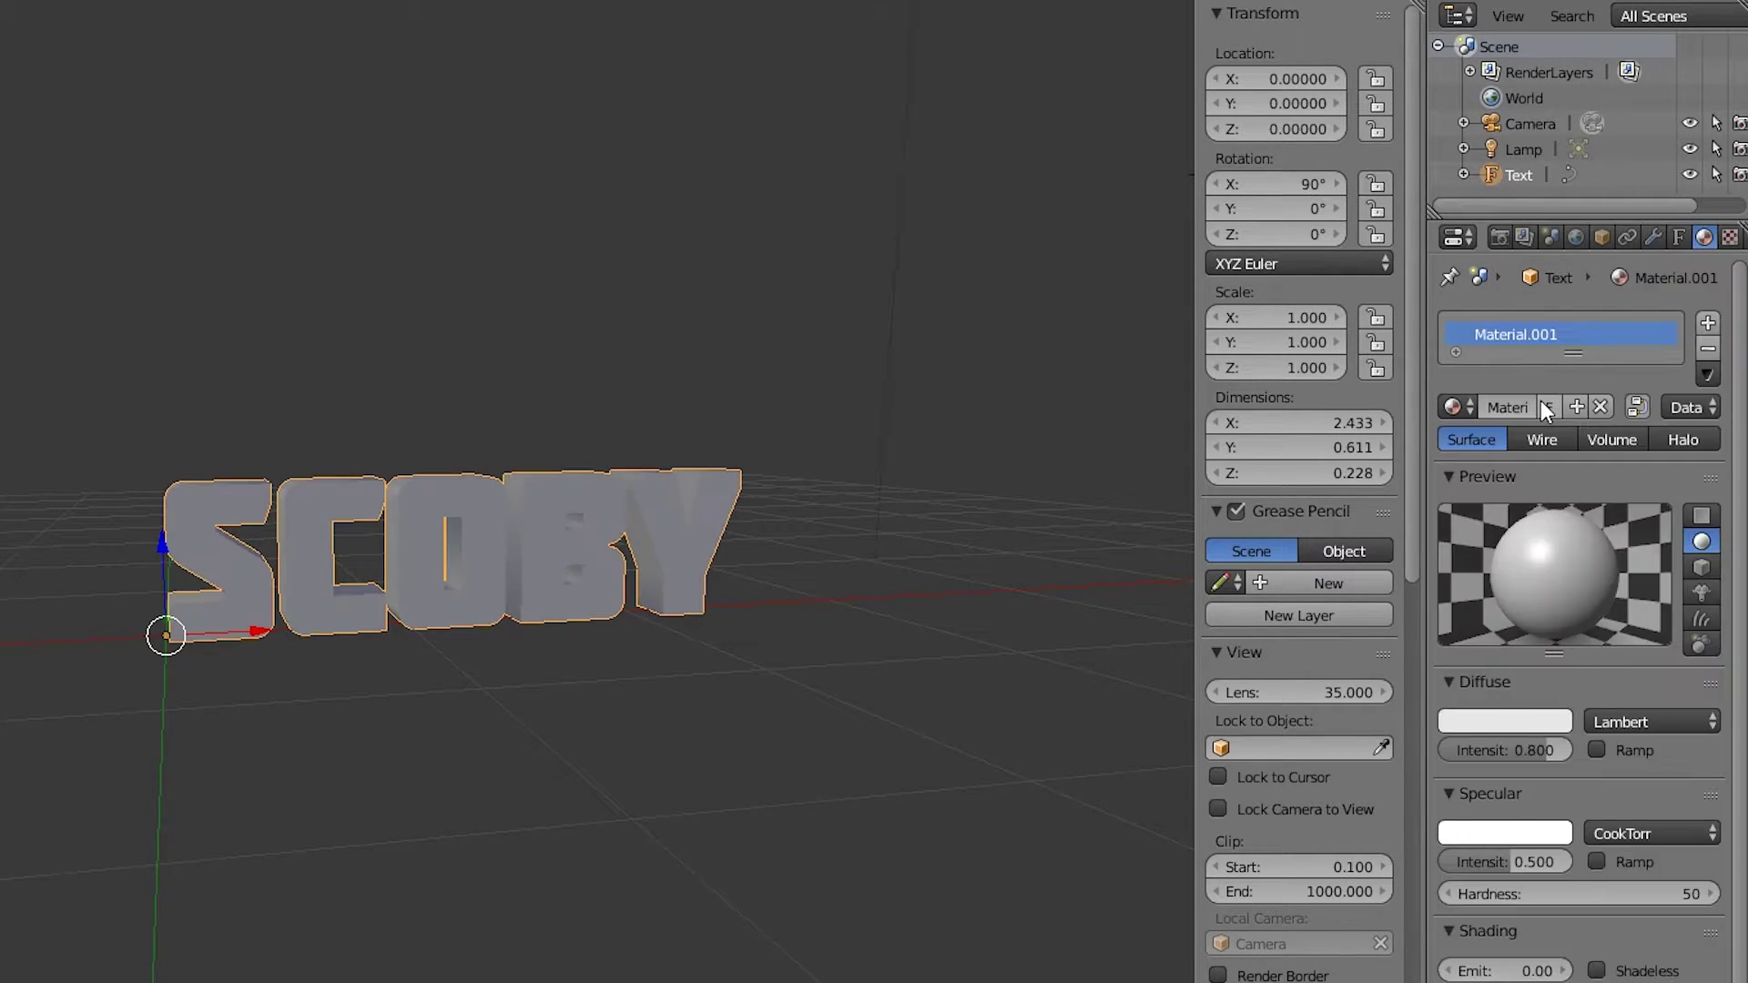
click(1510, 726)
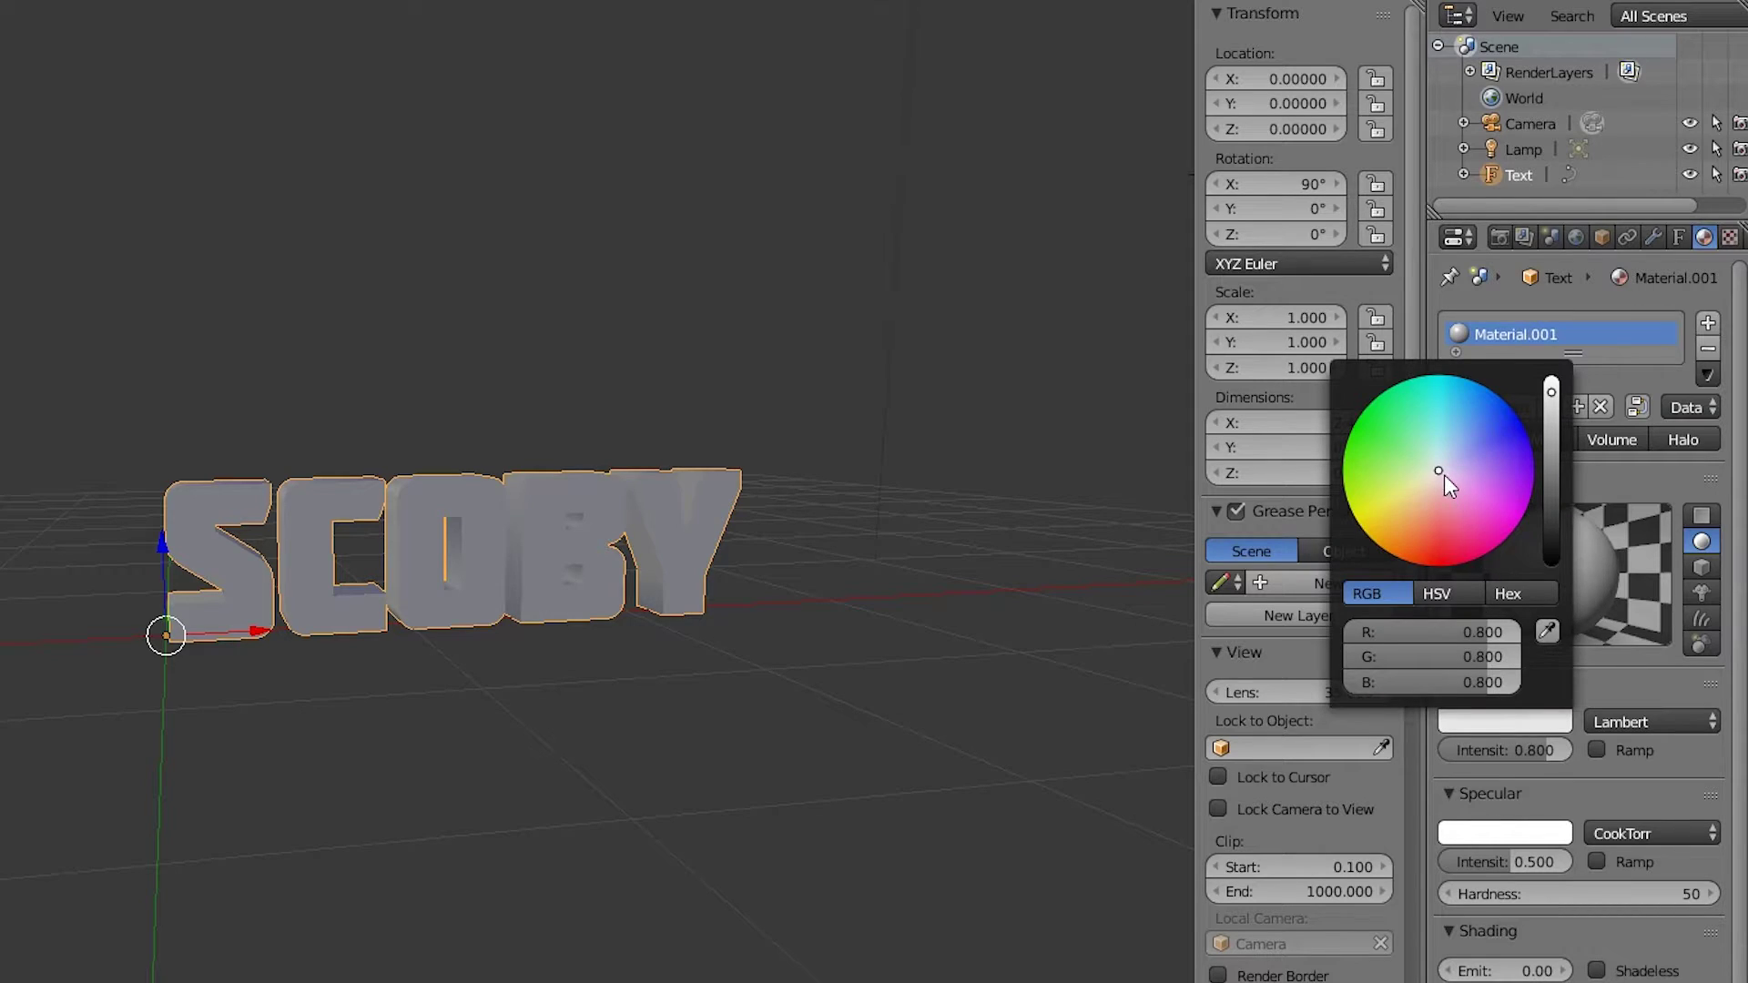
mouse_move(1439, 470)
mouse_down()
mouse_move(1467, 424)
mouse_move(1456, 410)
mouse_up()
mouse_move(1029, 412)
middle_down()
mouse_move(947, 380)
mouse_move(967, 389)
middle_up()
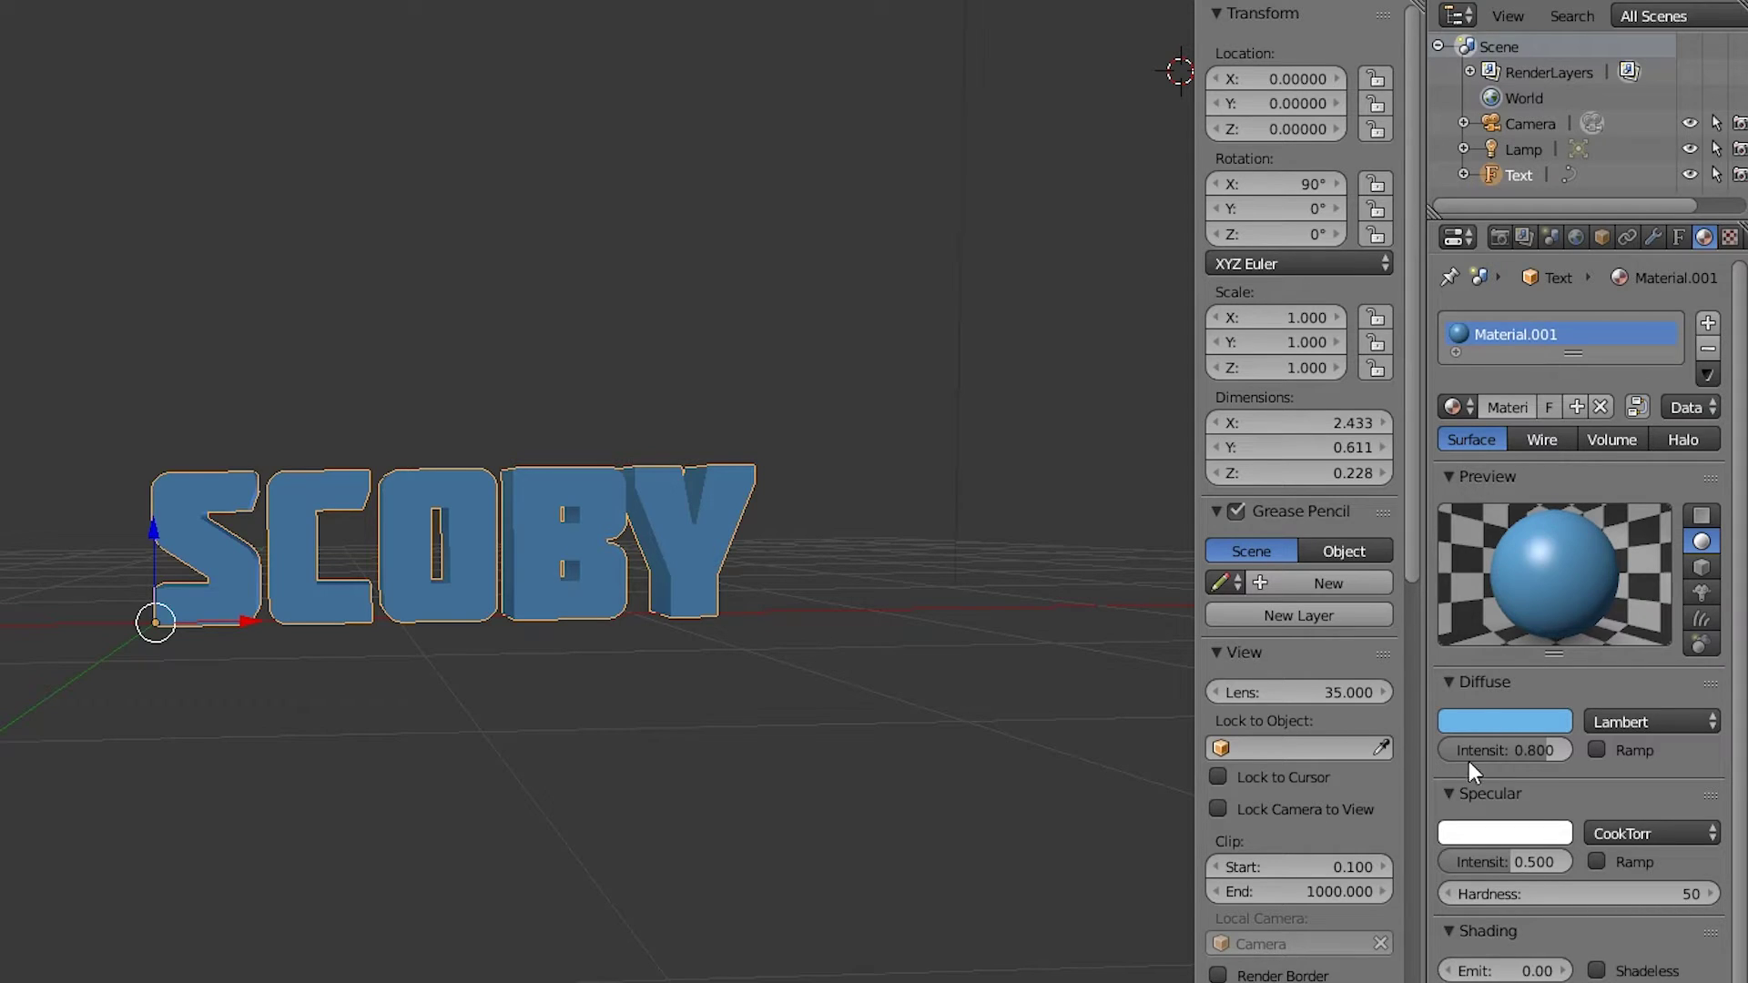
drag(1509, 747, 1515, 747)
click(1555, 713)
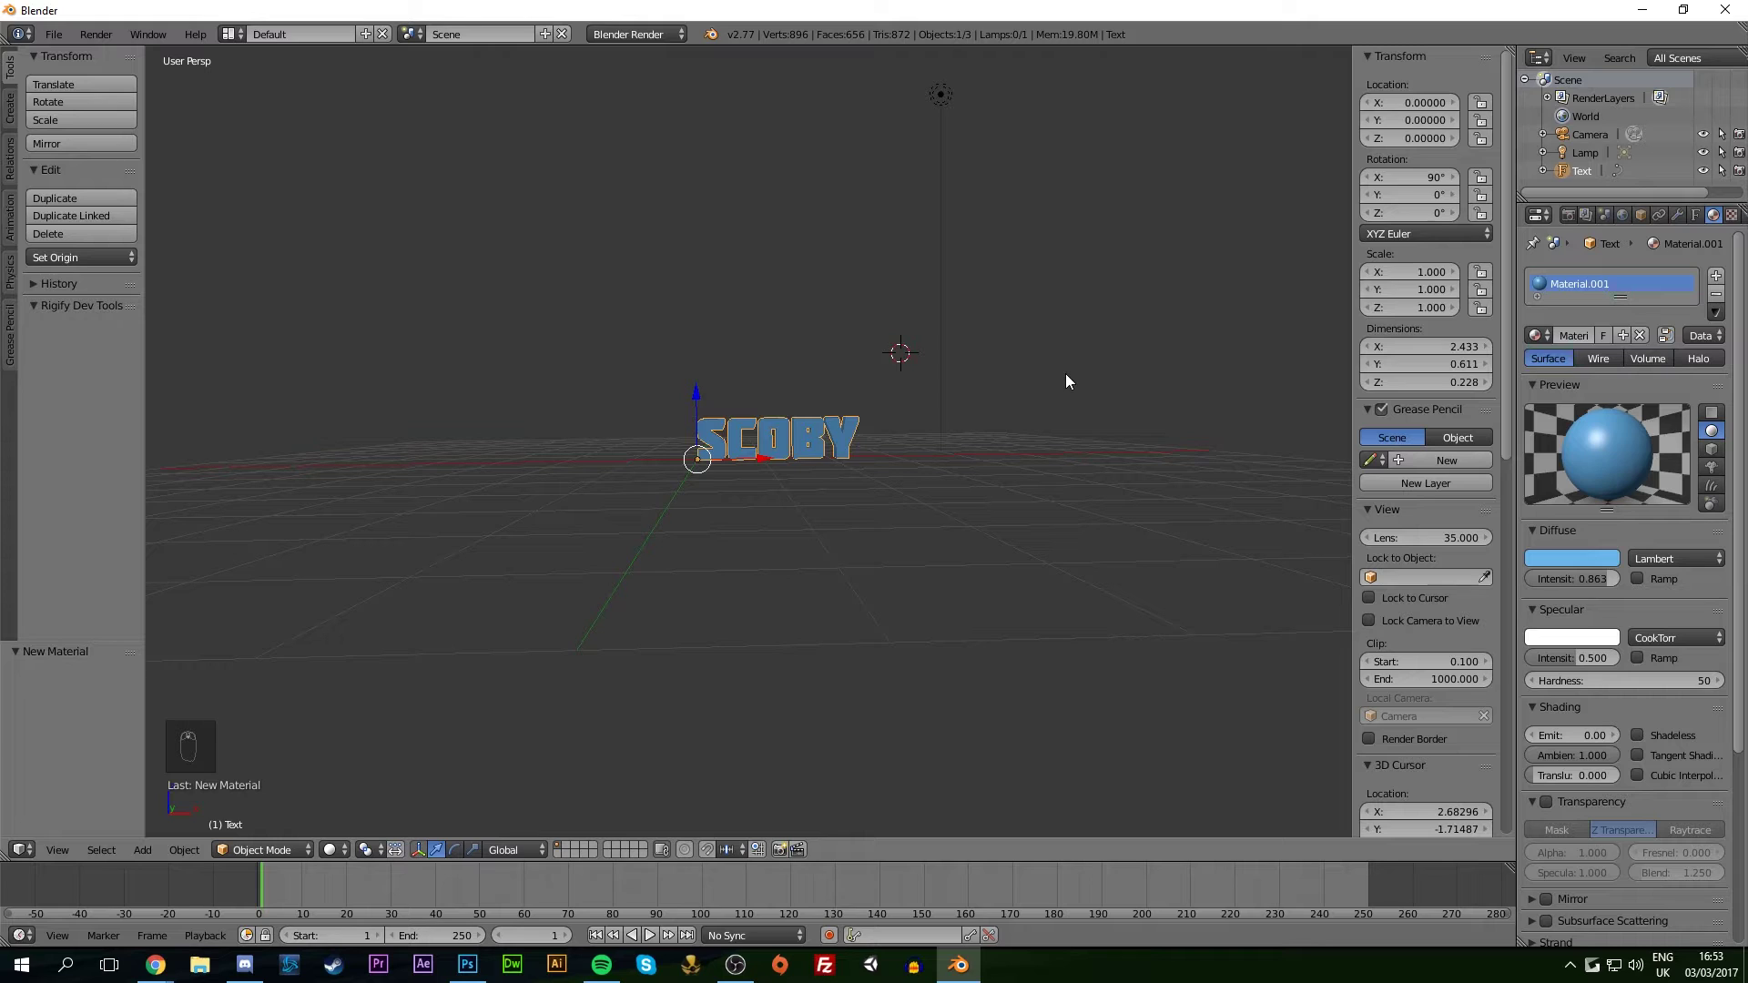
Select the camera and set its X, Y and Z location to 0
scroll(1042, 373, down, 4)
right_click(1024, 241)
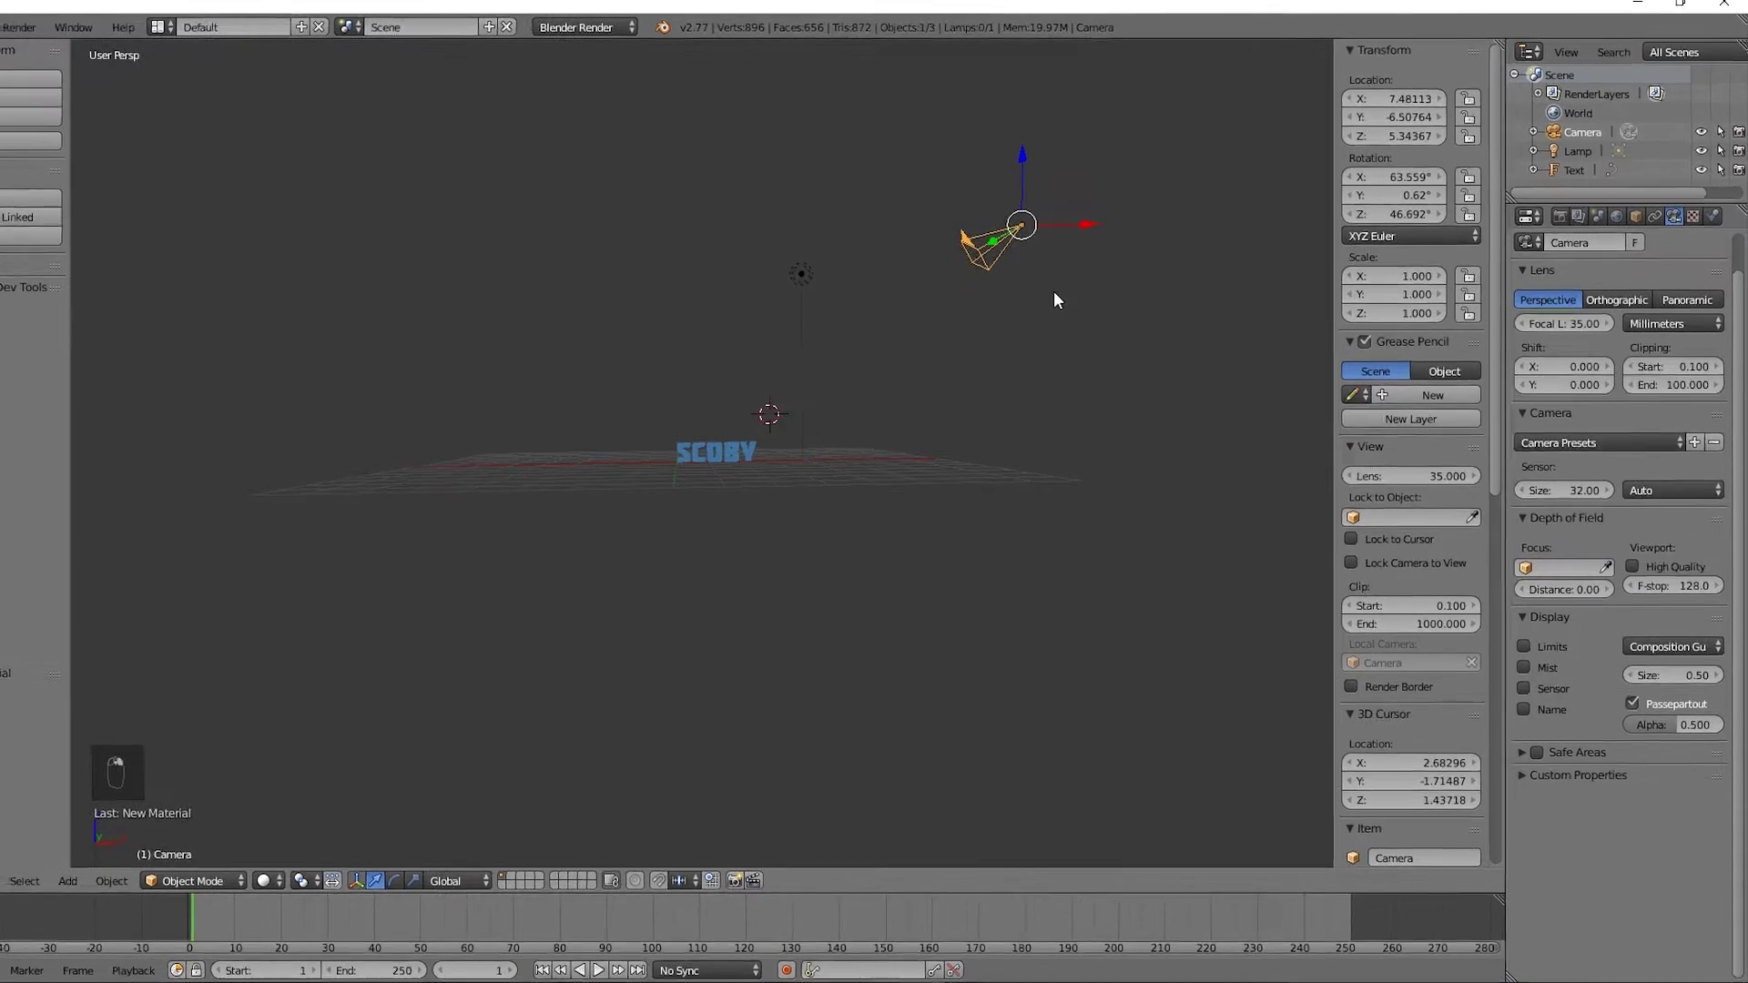
click(1418, 101)
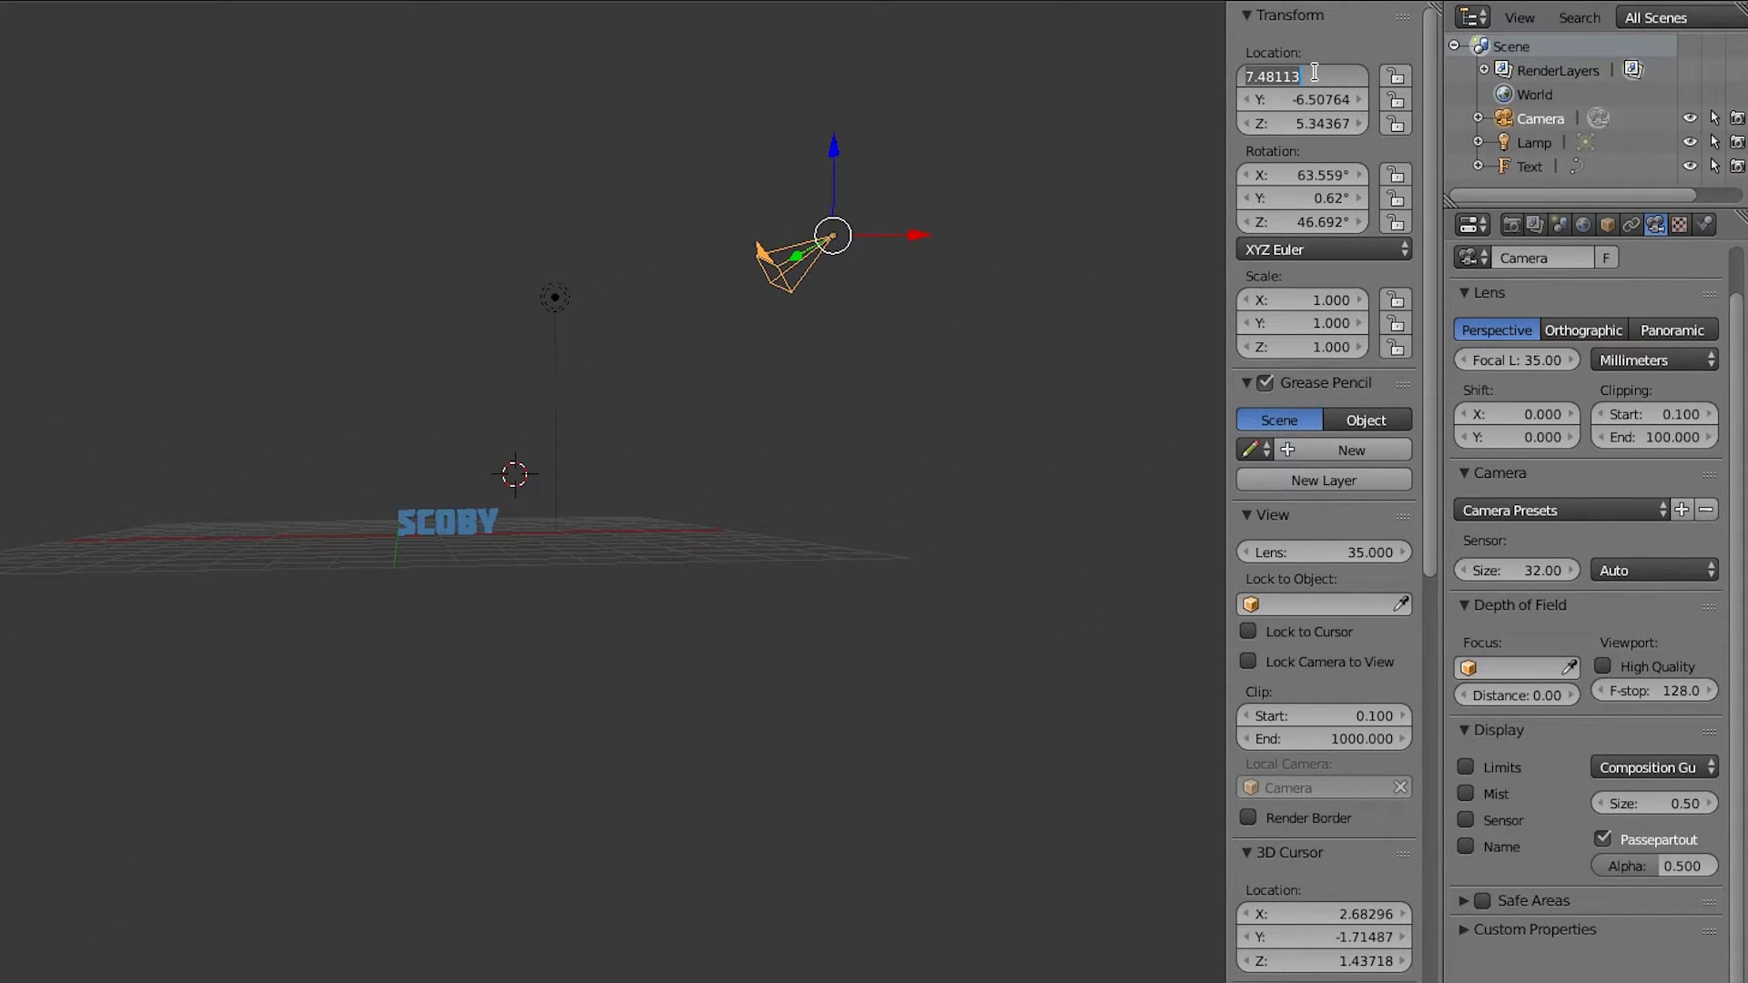
text(0)
key(Return)
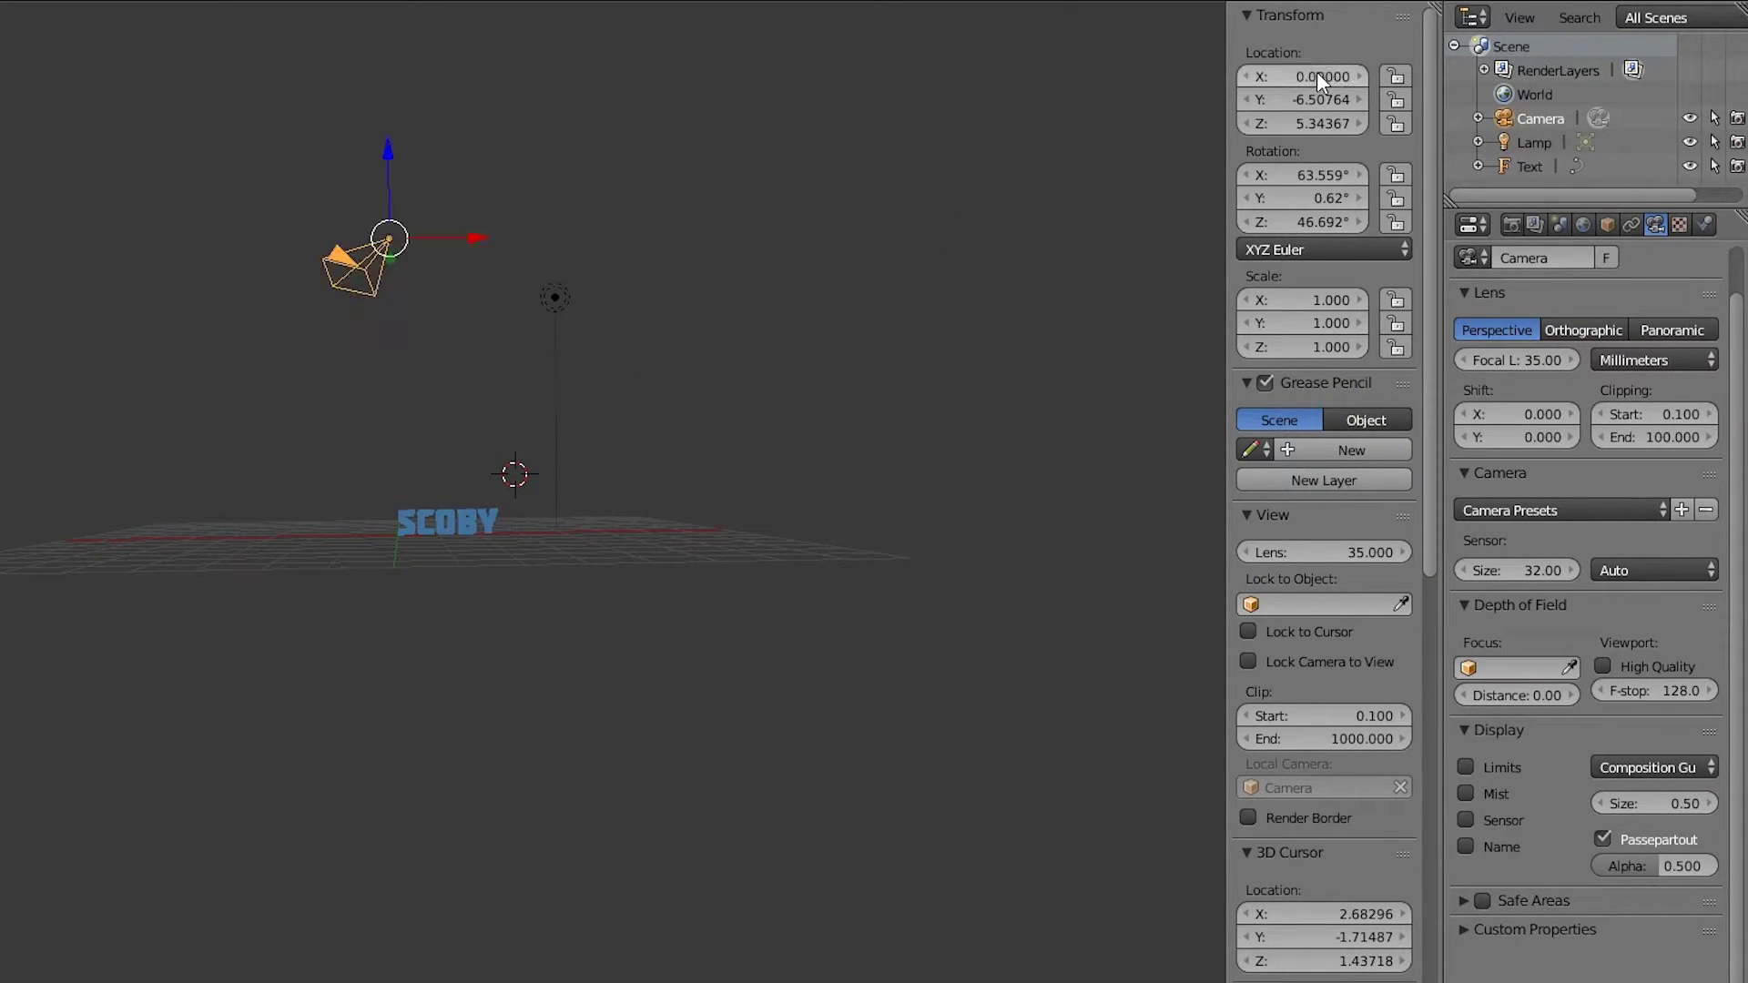
click(1268, 99)
text(0)
key(Return)
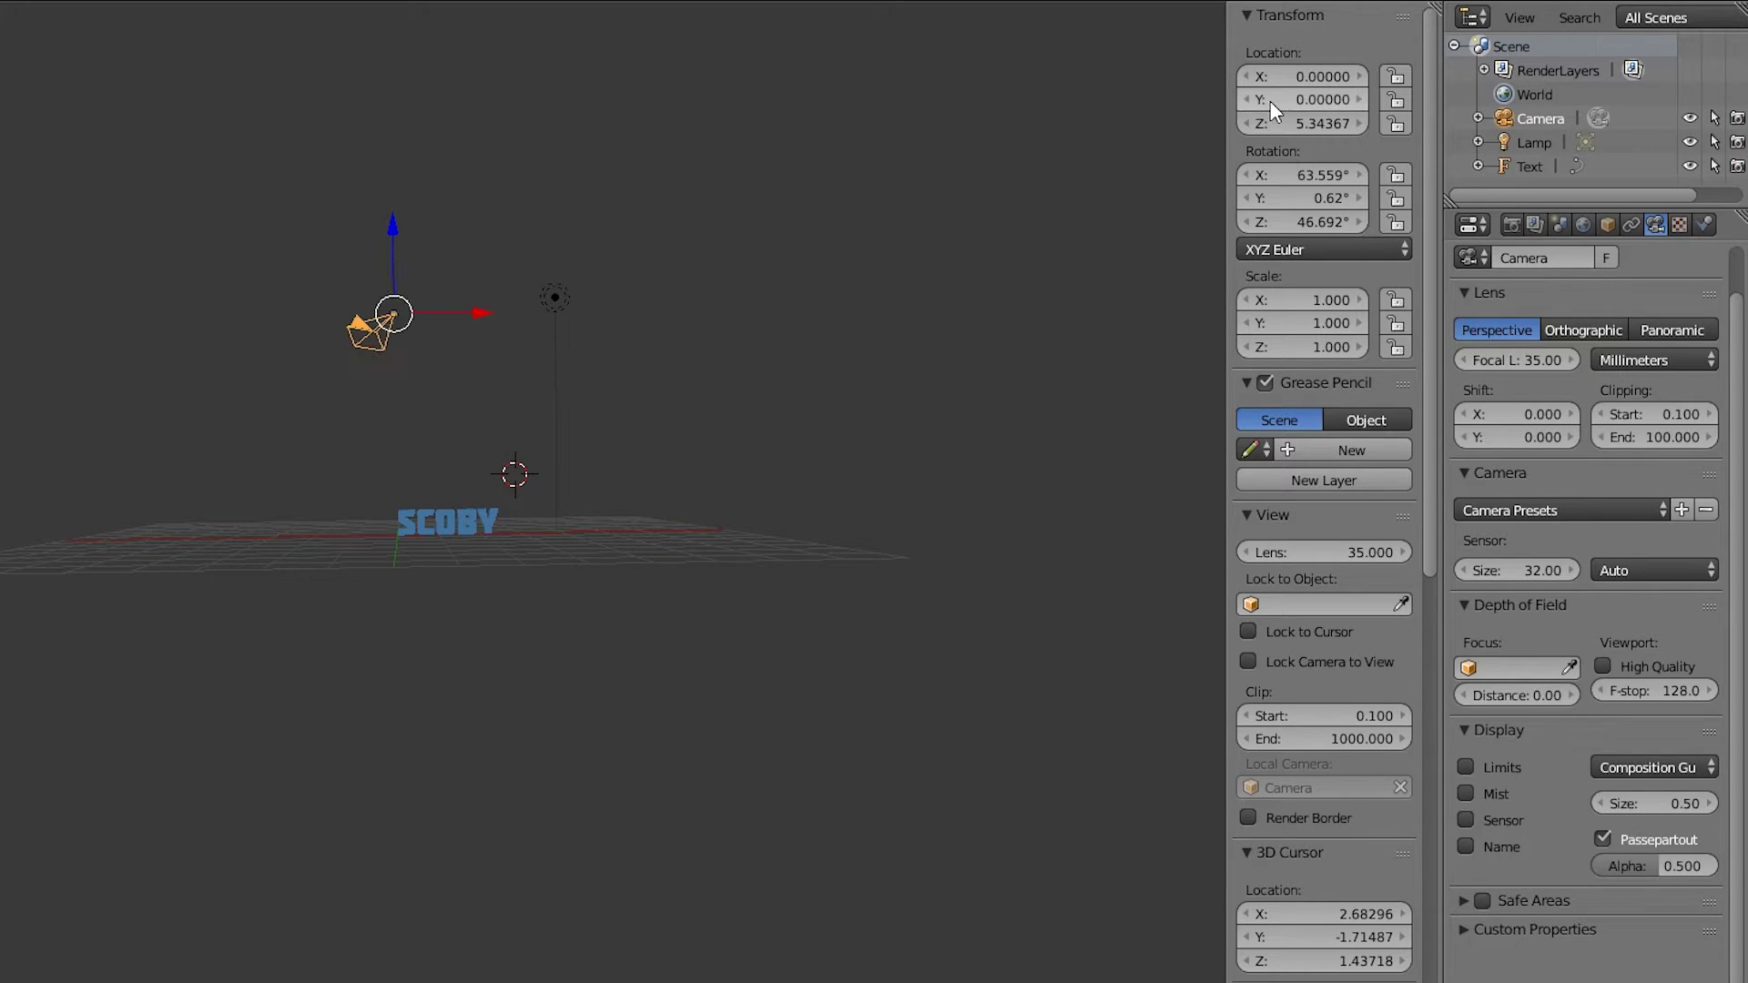
click(1312, 126)
text(0)
key(Return)
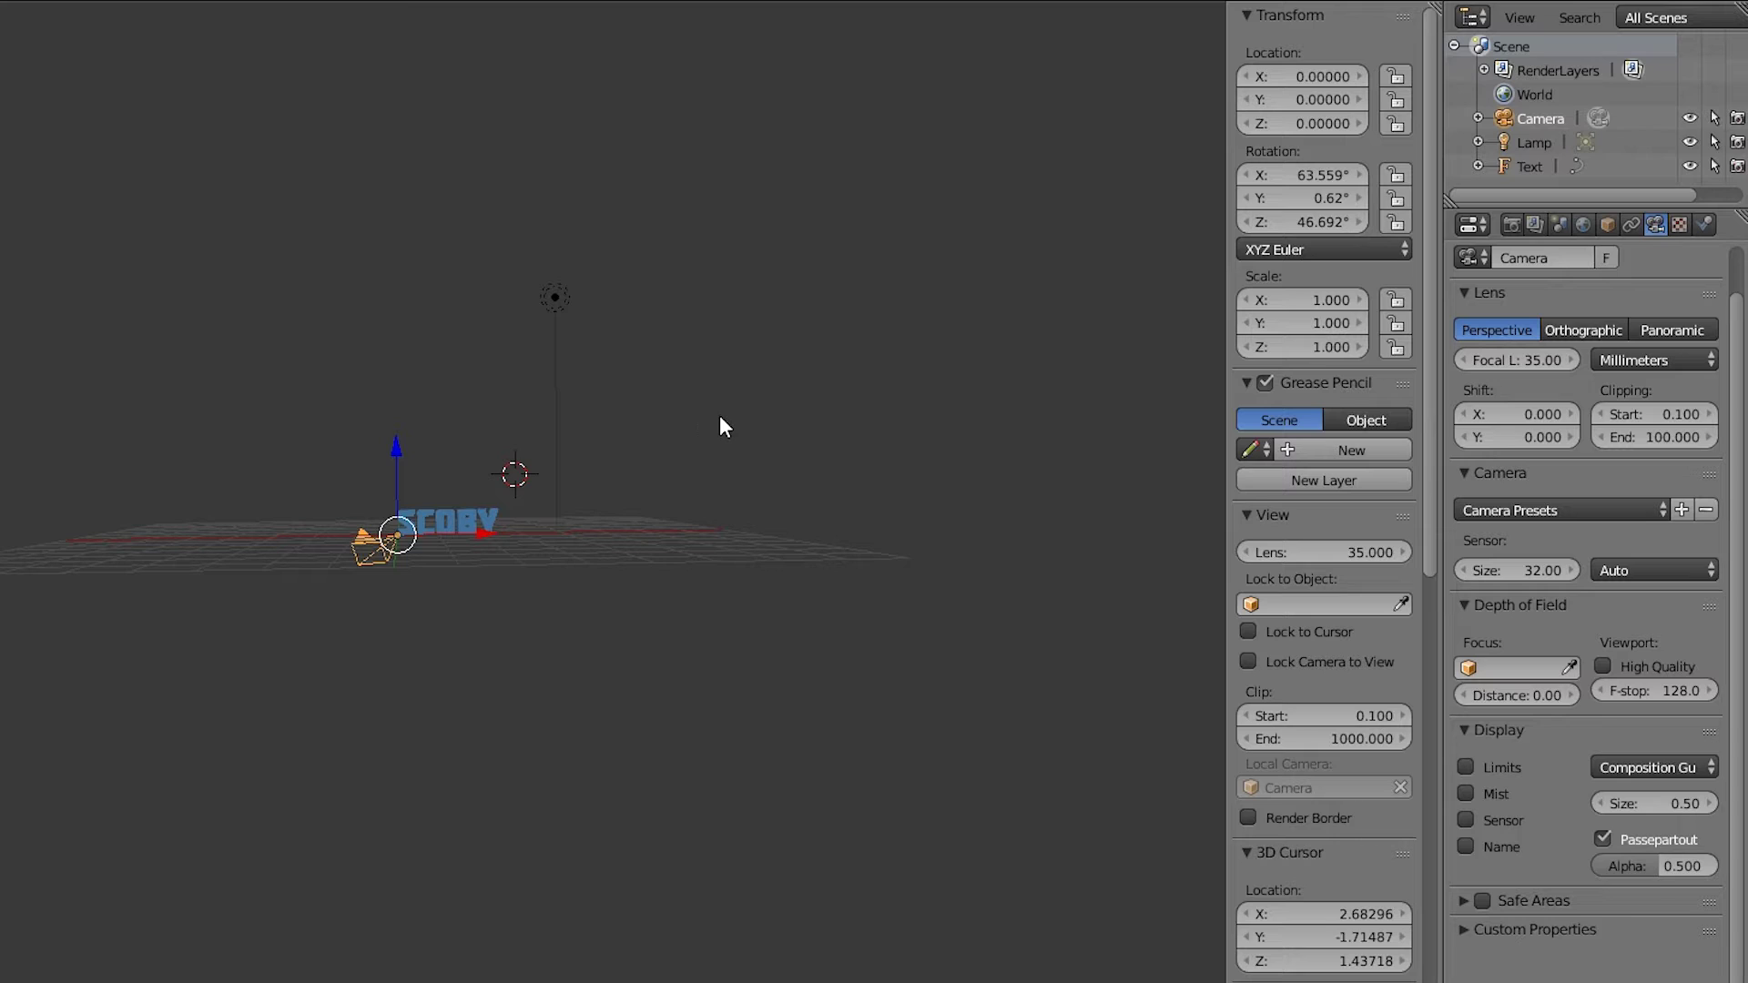
Move the camera to about X 2.53, Y -3.106 and rotate it to X 102.859°, Z 32.492°
scroll(601, 489, up, 3)
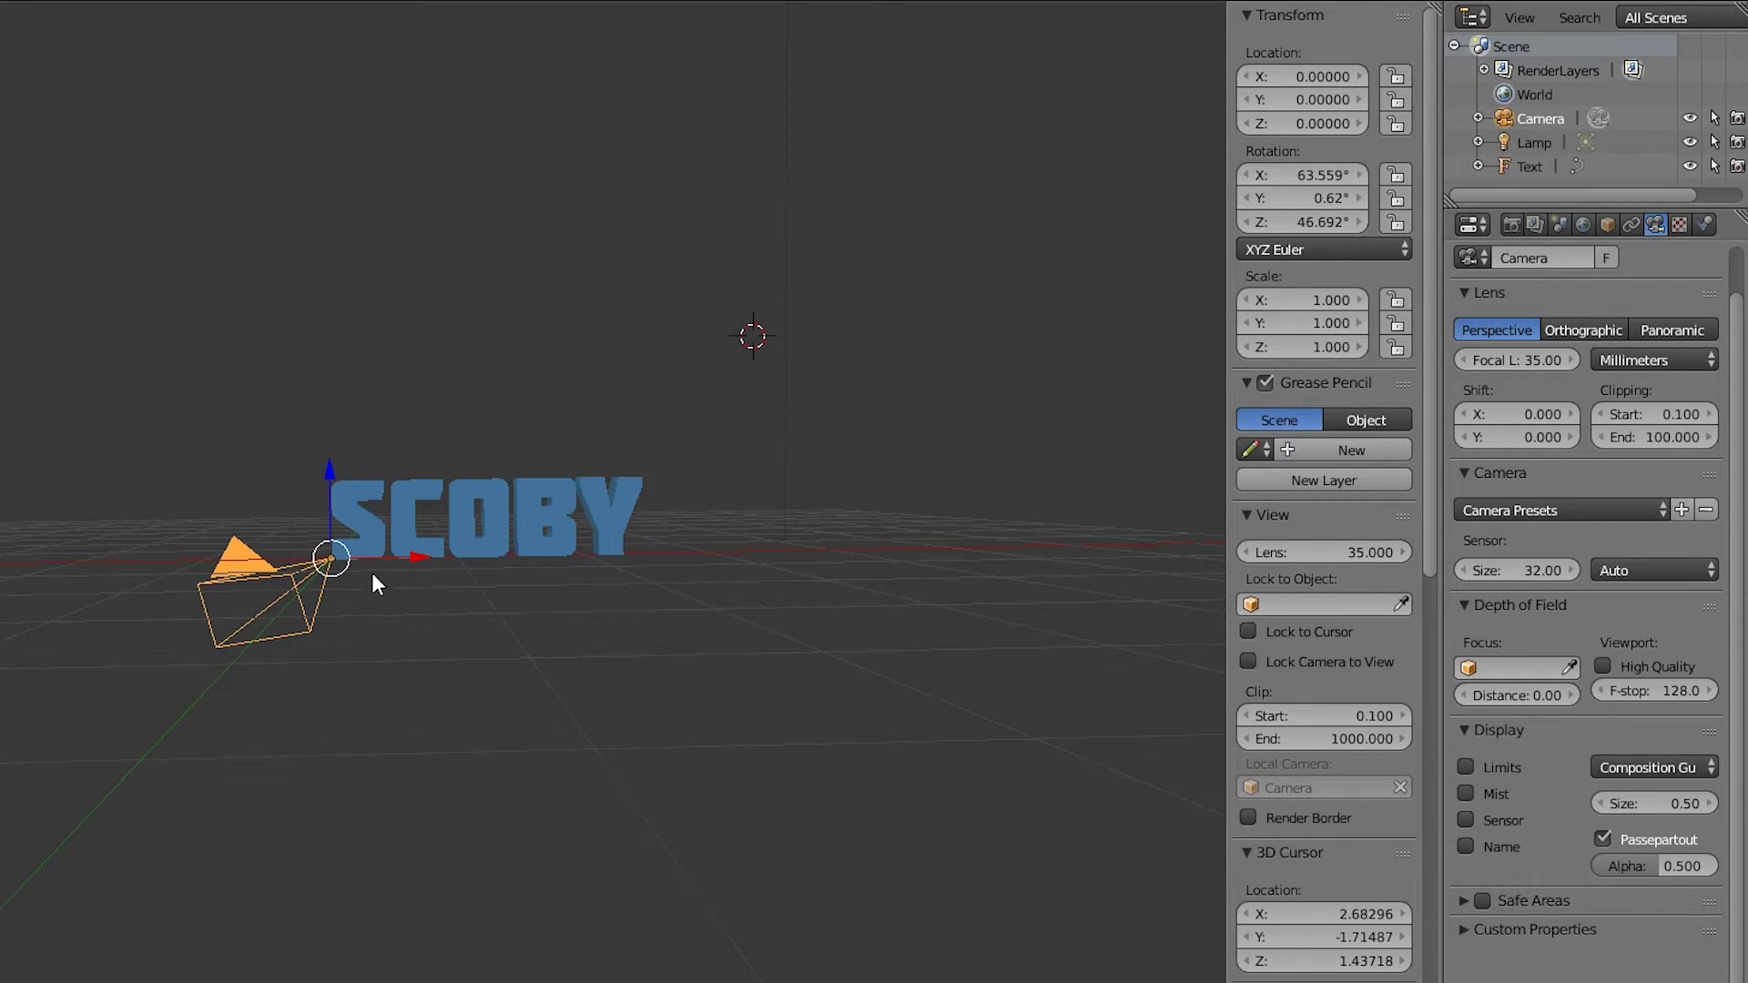
drag(408, 556, 725, 571)
middle_drag(725, 571, 592, 559)
click(541, 517)
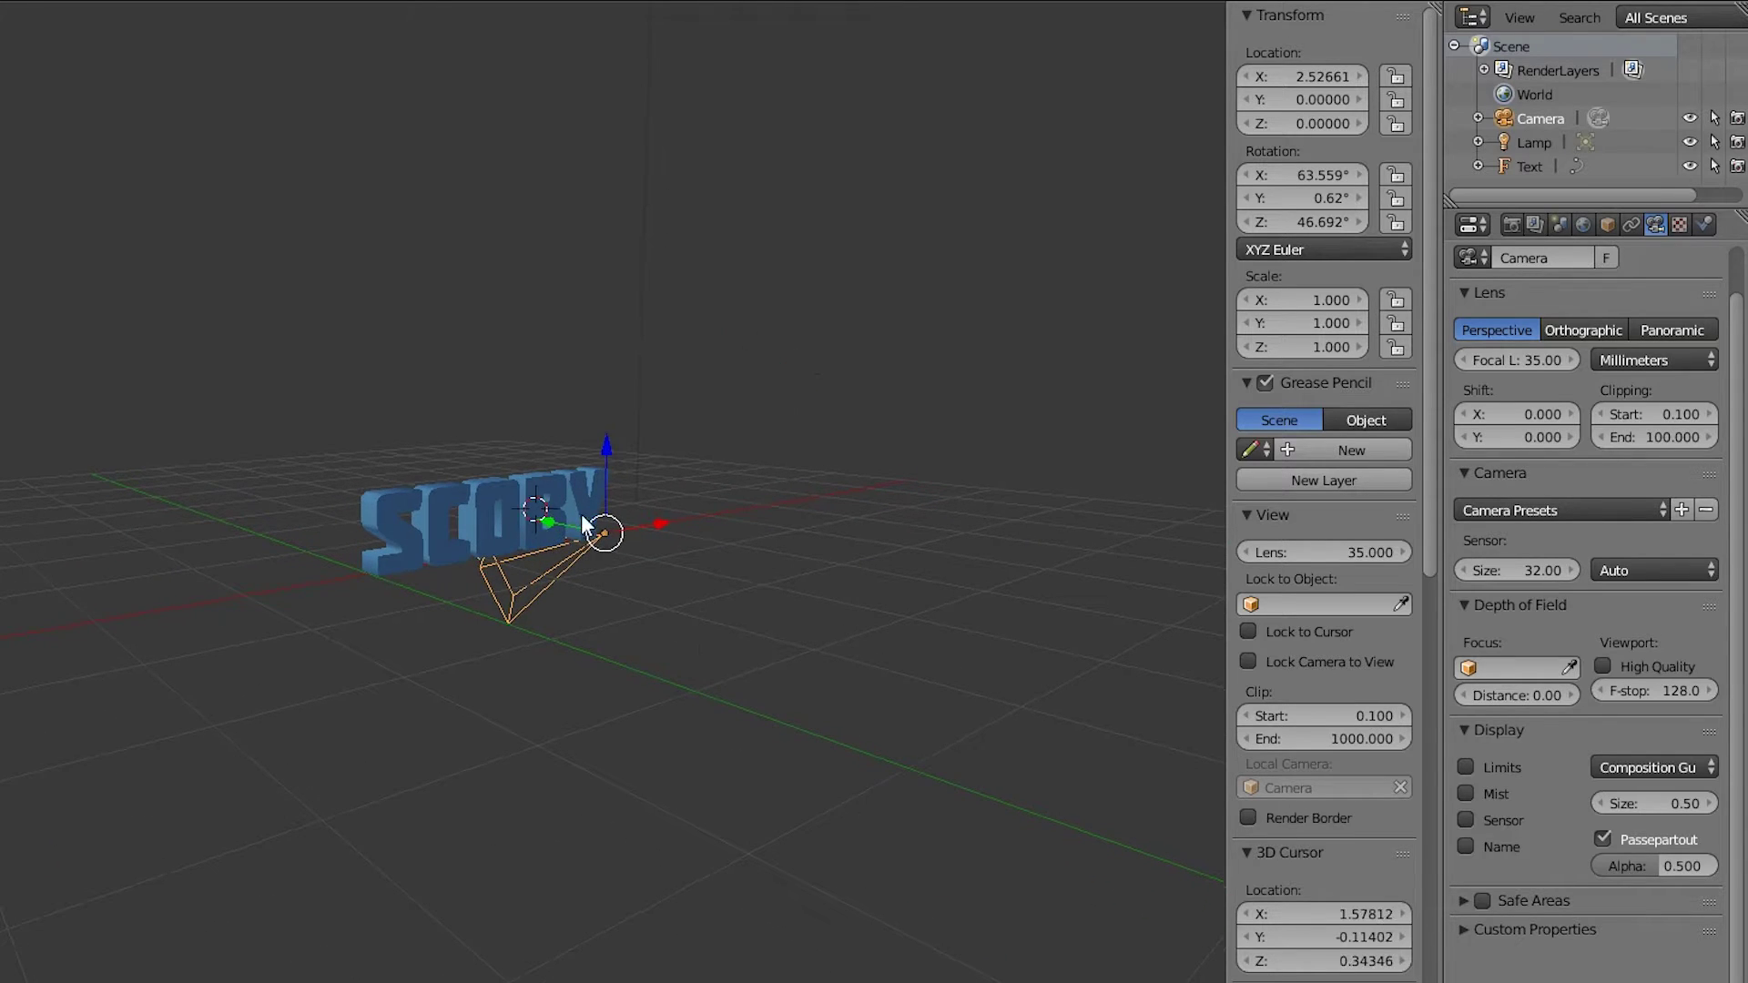
drag(547, 528, 906, 598)
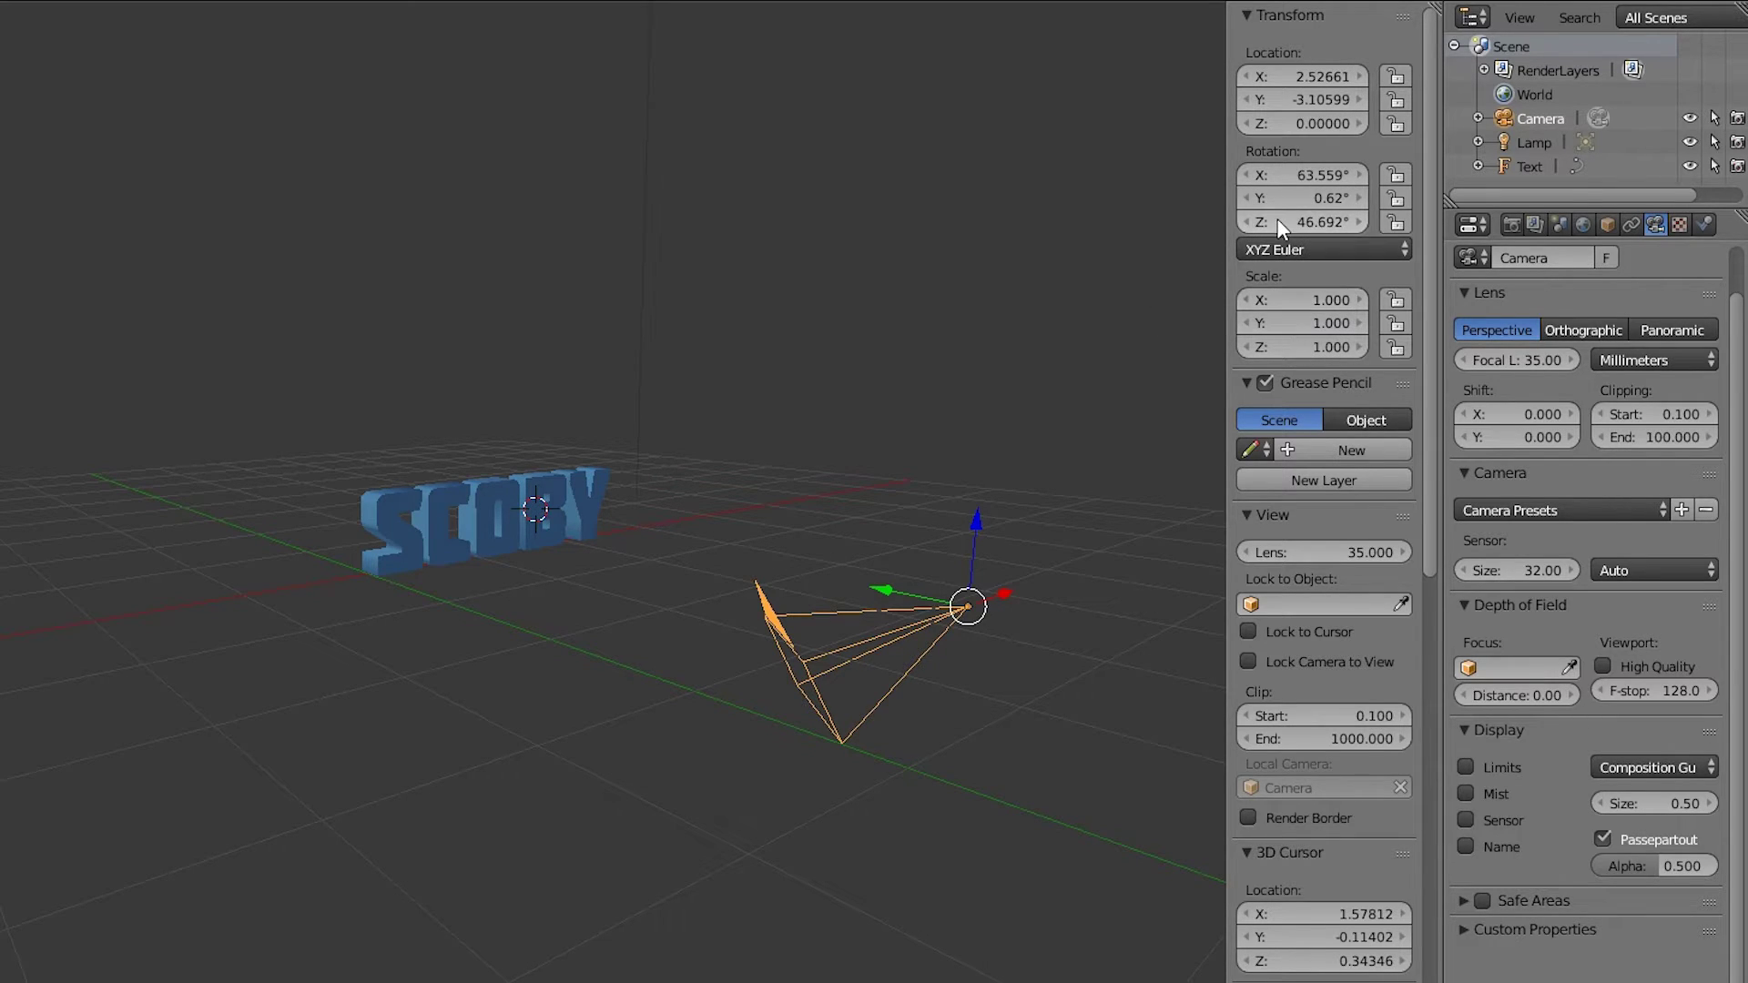
drag(1301, 221, 1229, 222)
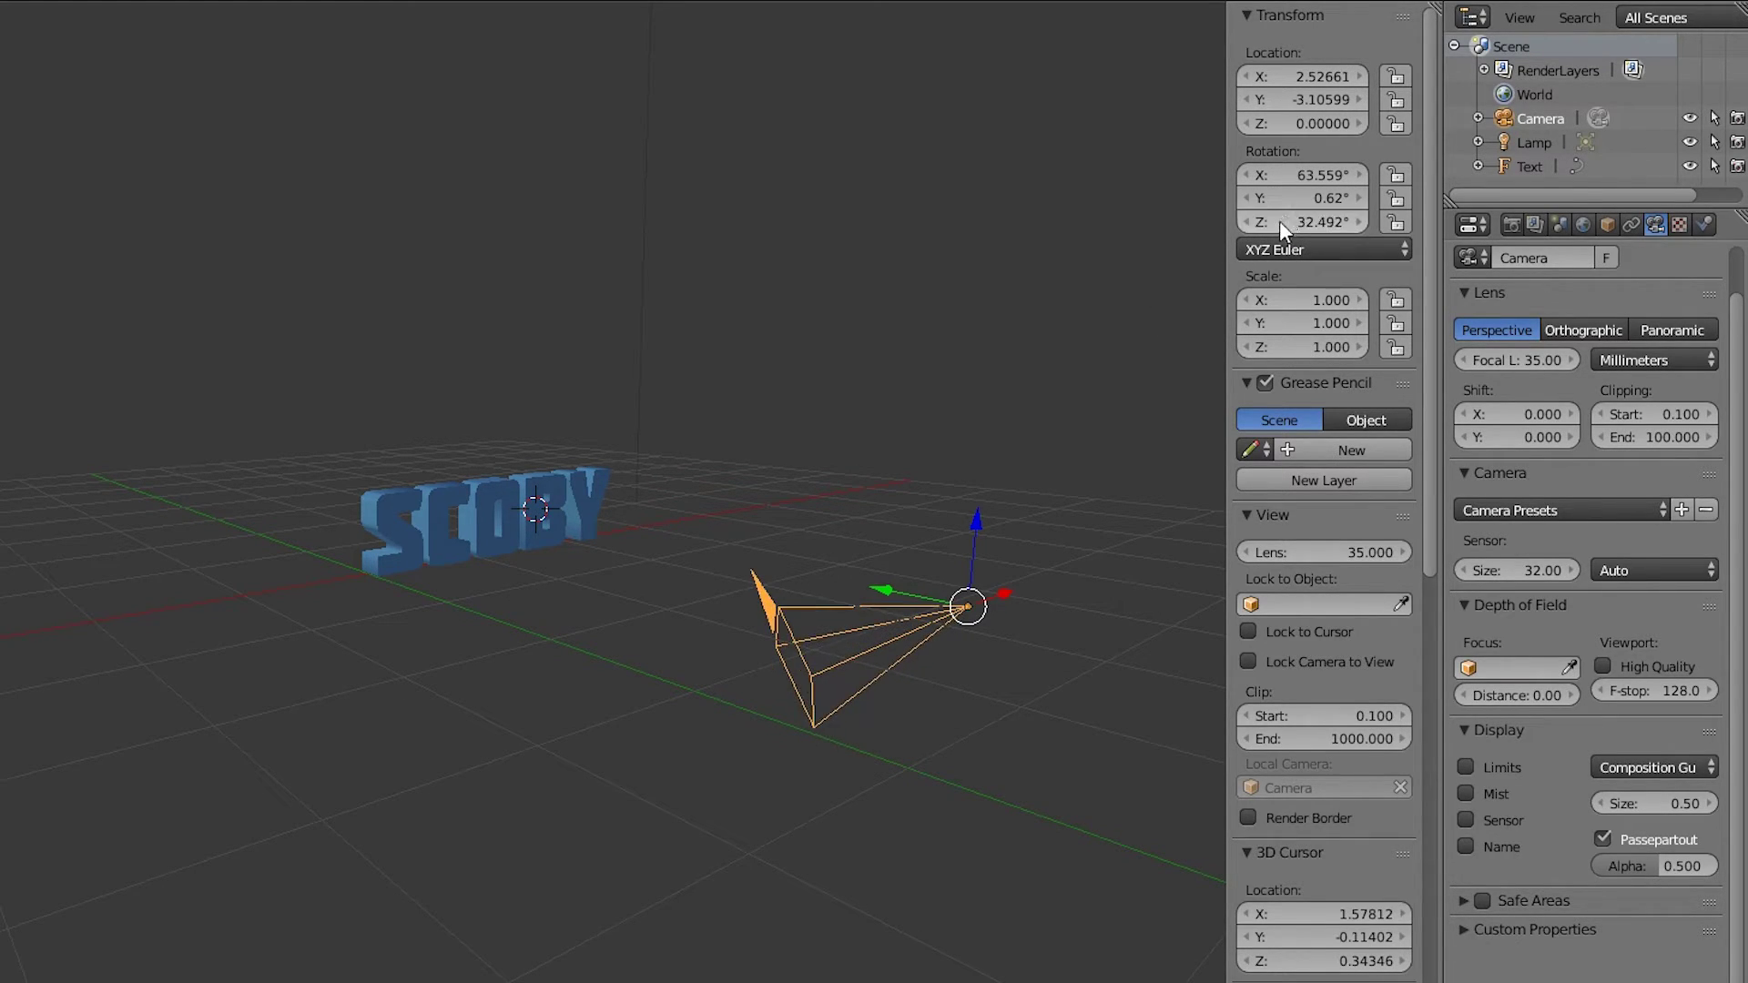
drag(1302, 175, 1420, 175)
middle_drag(1058, 362, 889, 355)
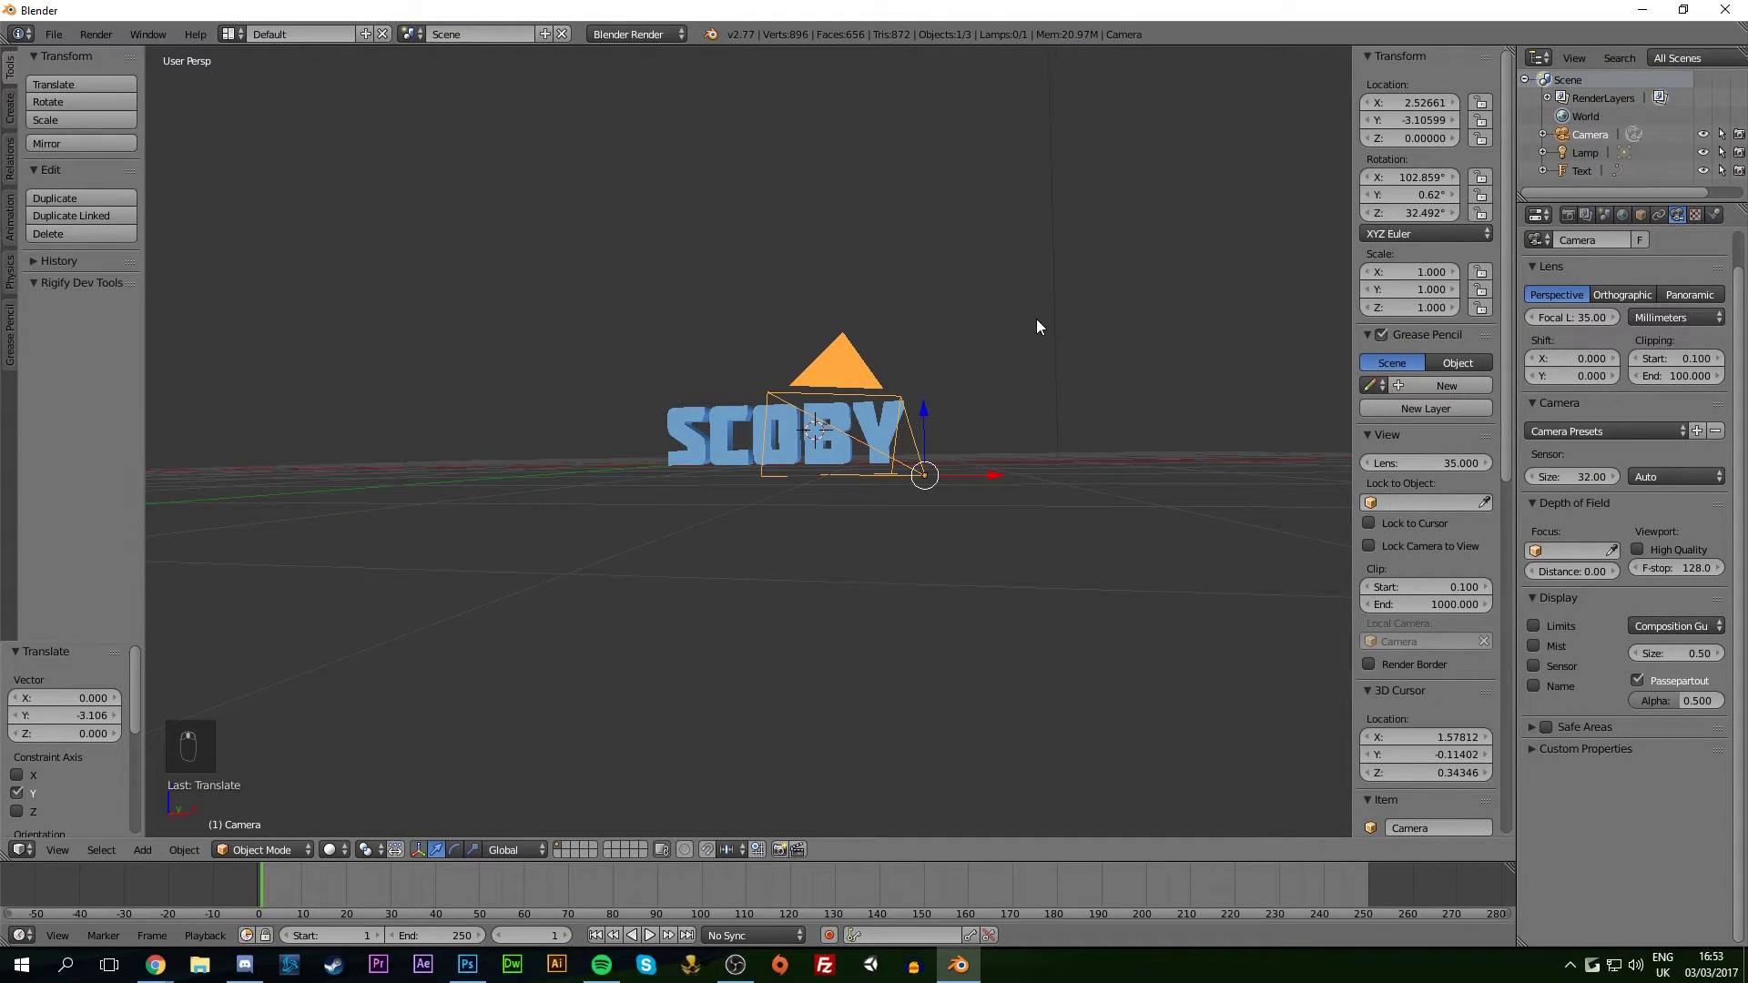
Nudge the camera along X to about 2.81 while checking its view, then zoom out
key(KP_0)
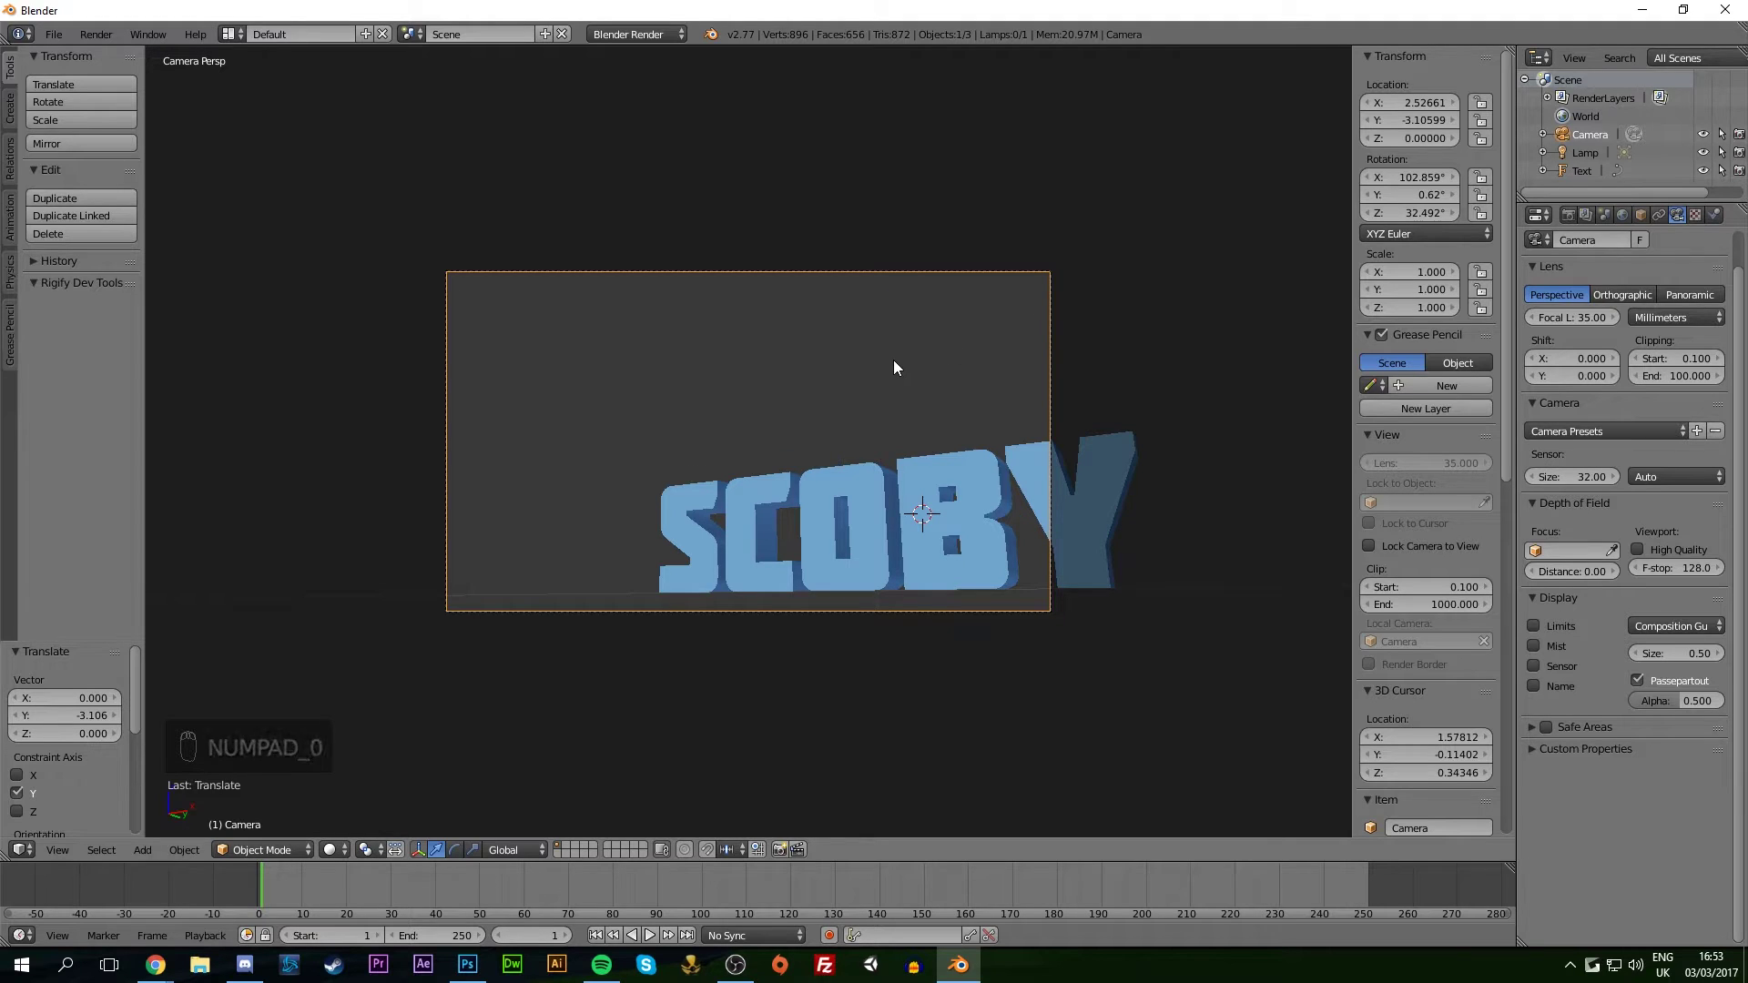
middle_drag(893, 355, 918, 353)
scroll(918, 355, down, 6)
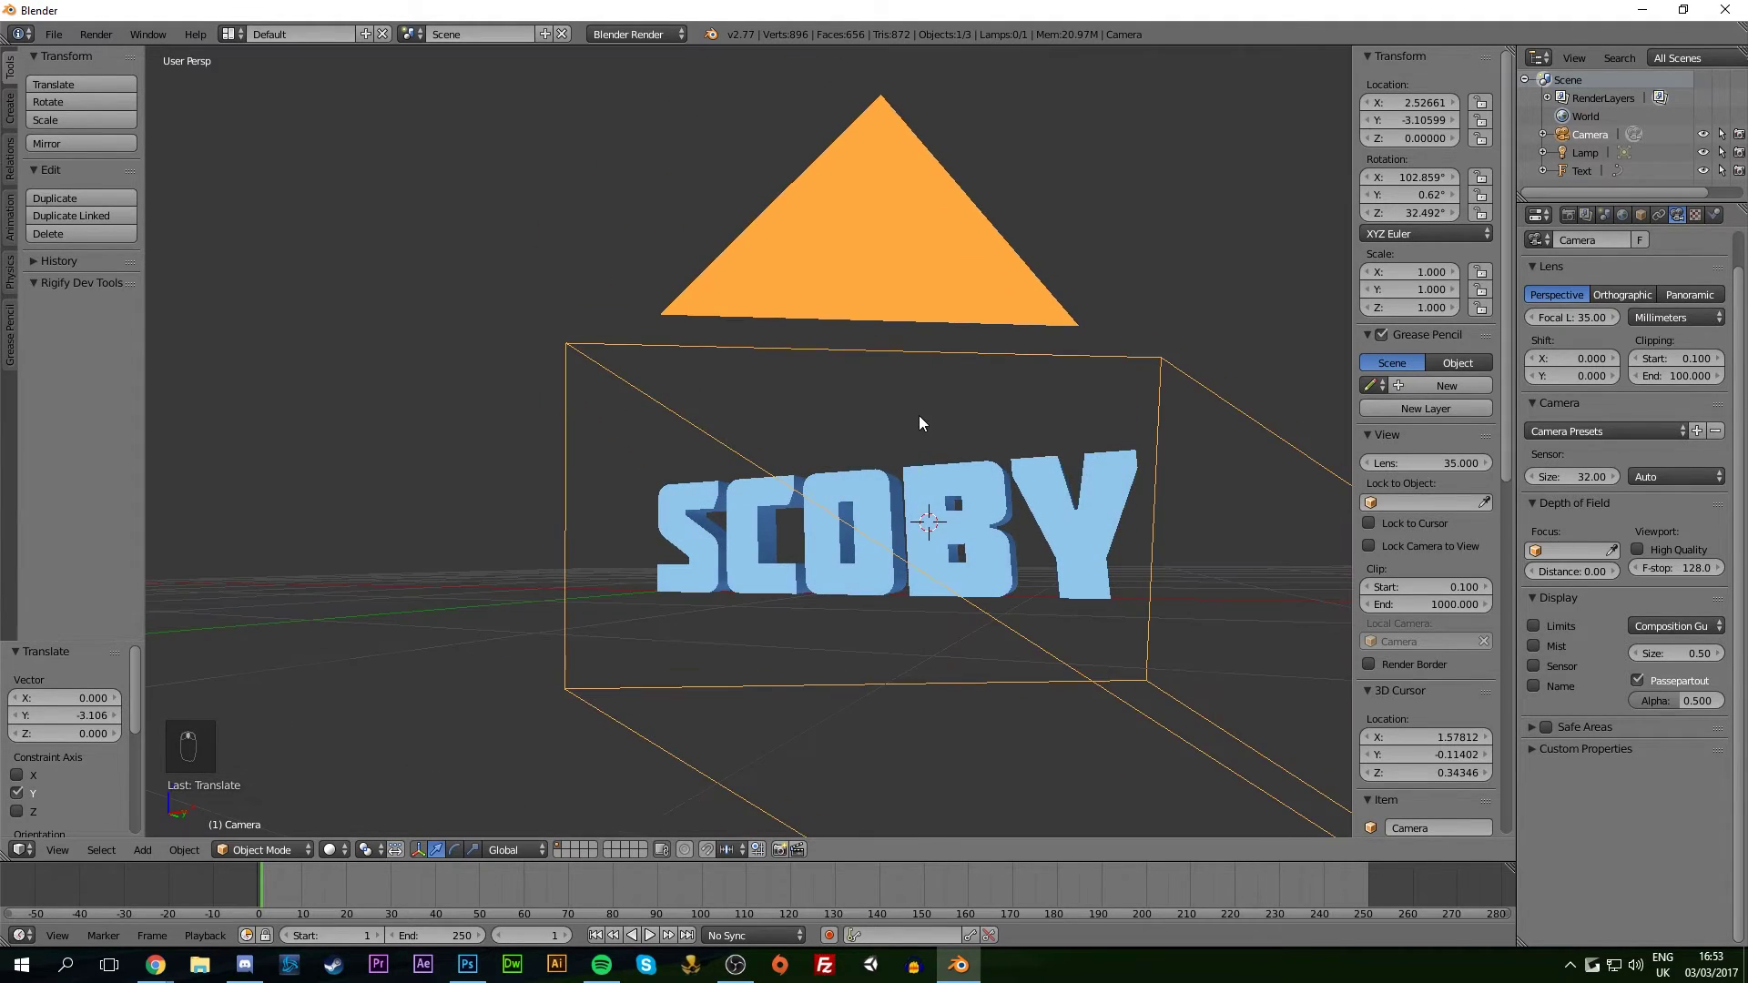
middle_drag(925, 519, 1053, 684)
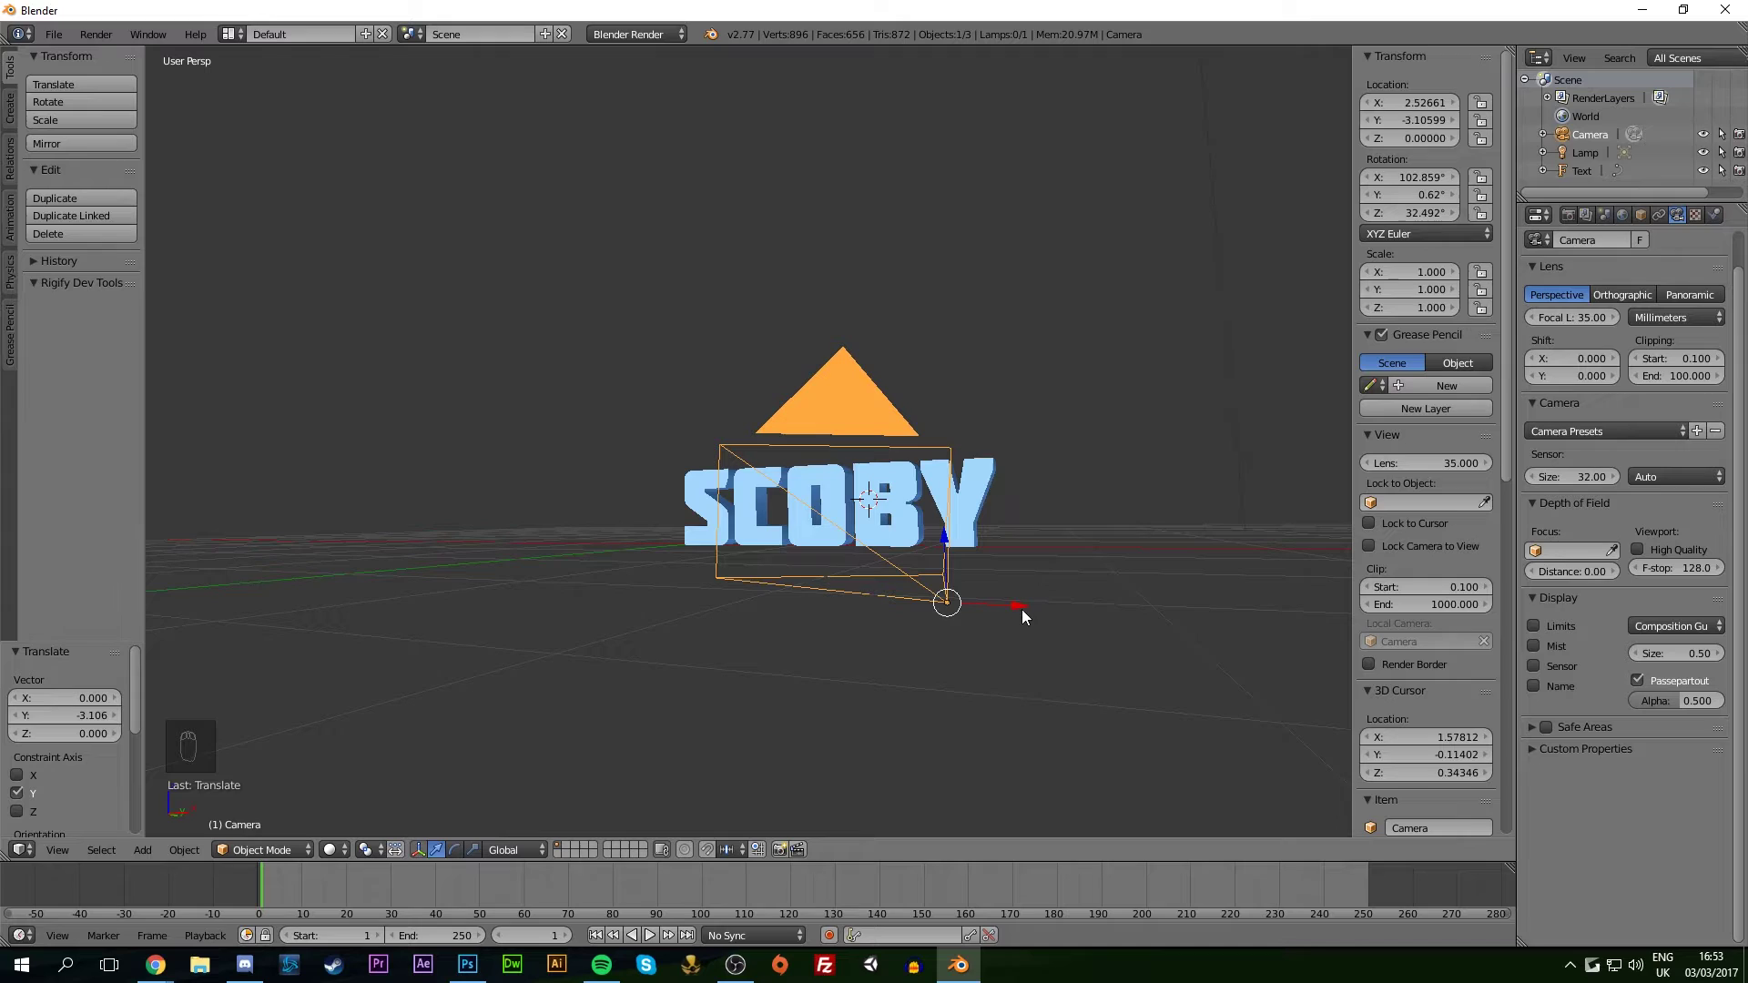
drag(1017, 607, 1198, 609)
key(KP_0)
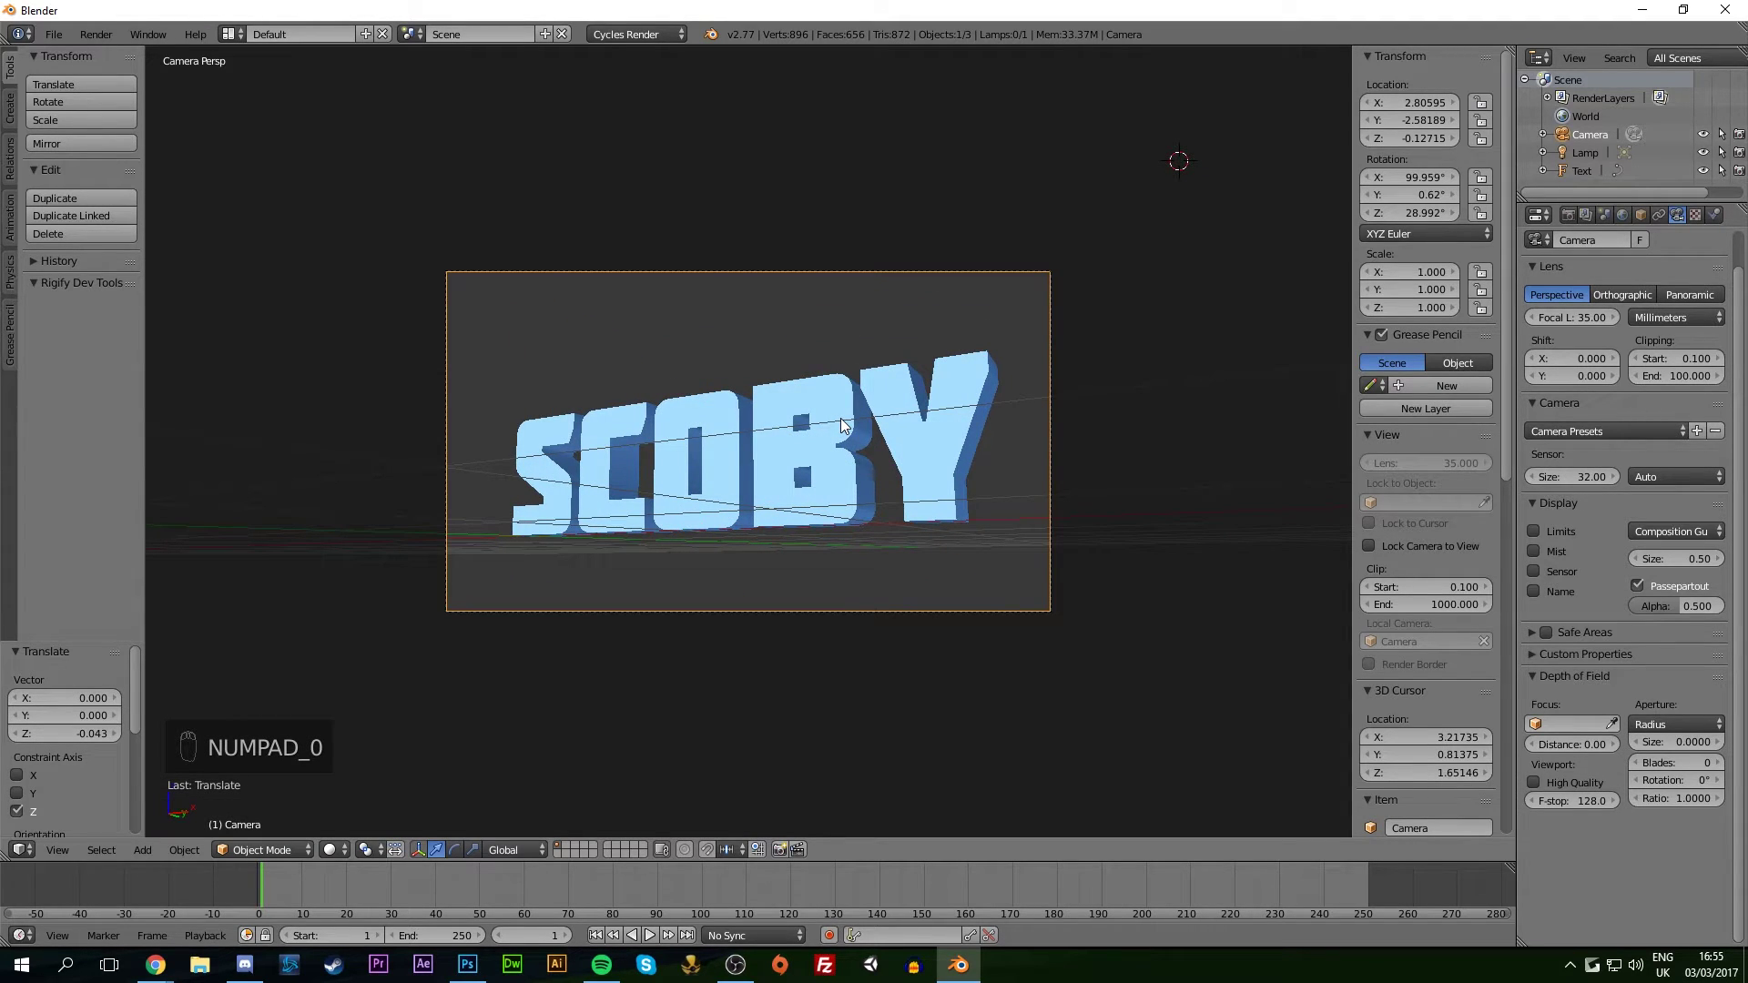
middle_drag(749, 400, 728, 391)
scroll(719, 386, down, 3)
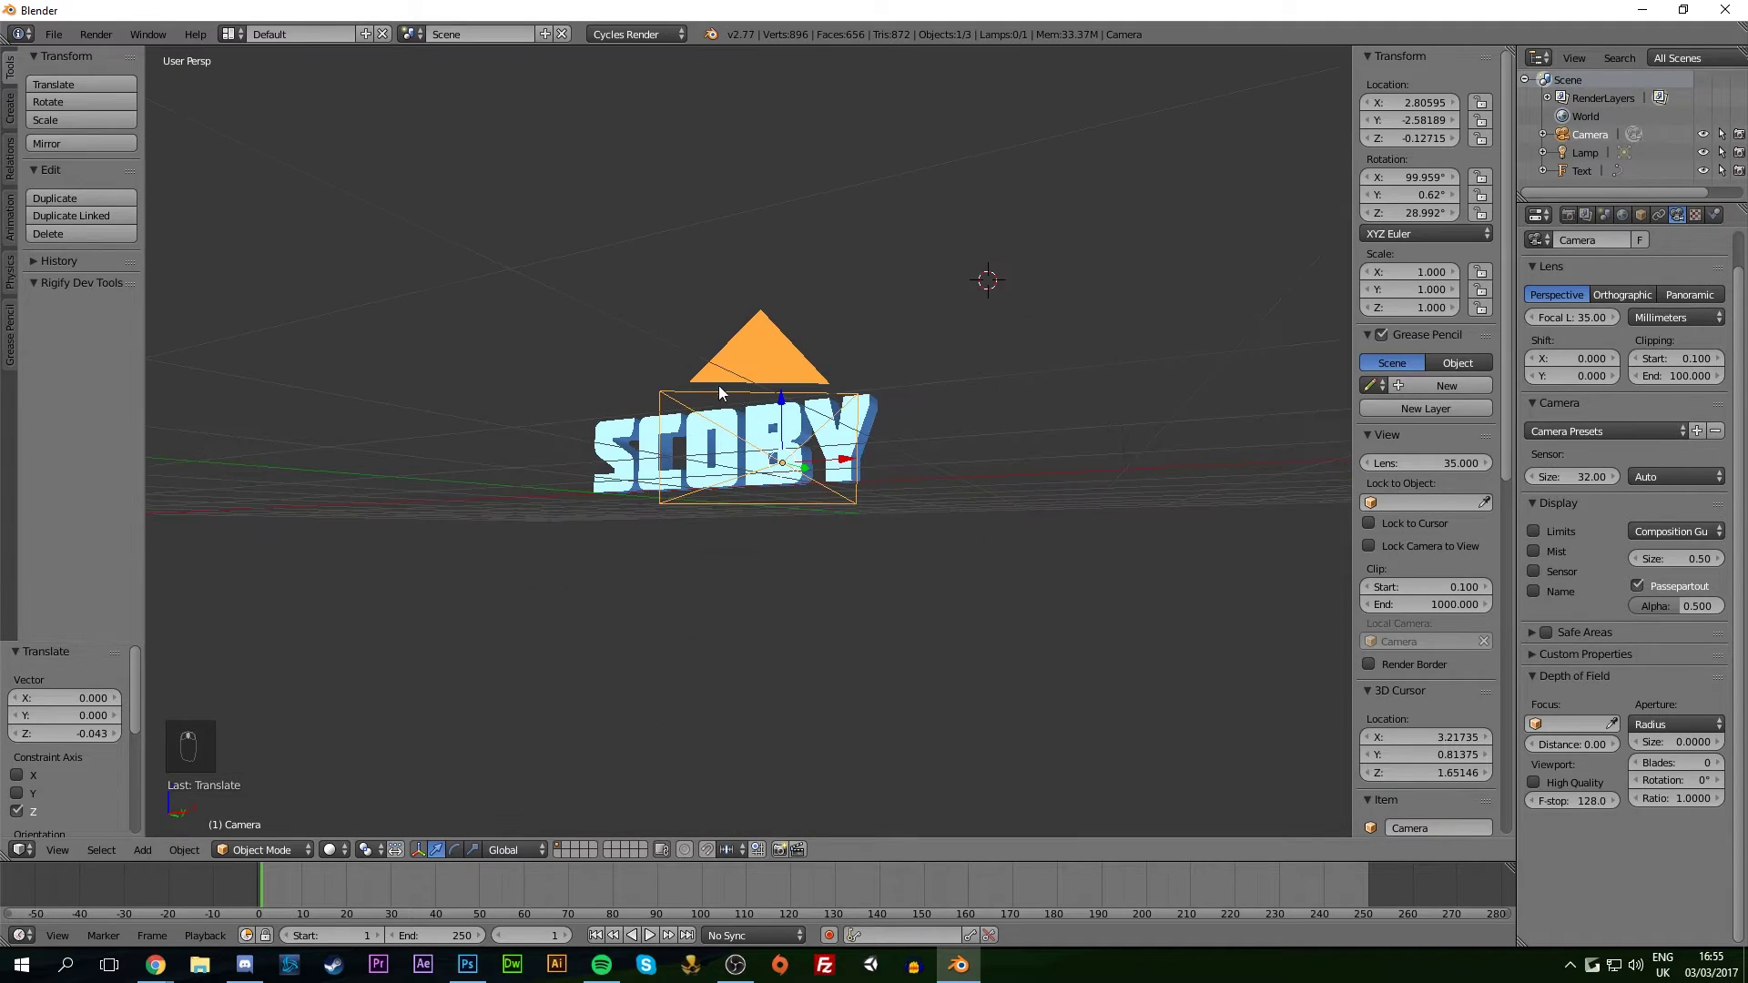
scroll(718, 385, down, 5)
Delete the default lamp above the text
right_click(866, 130)
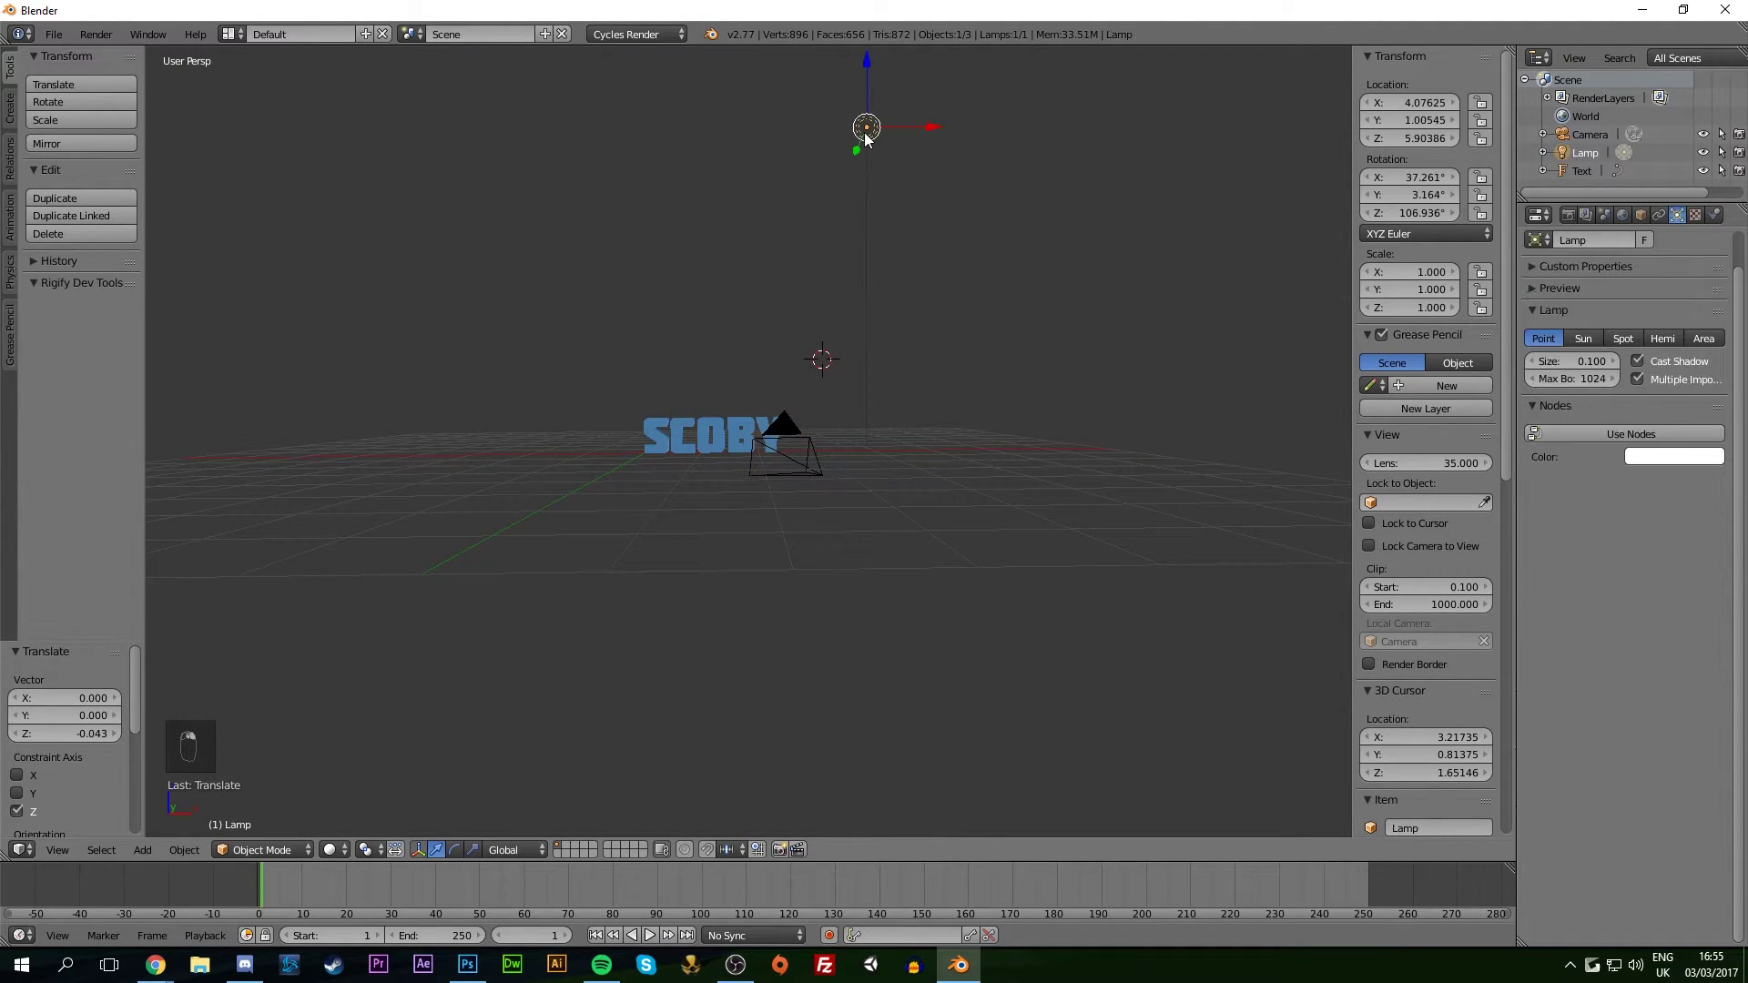
key(Delete)
click(865, 133)
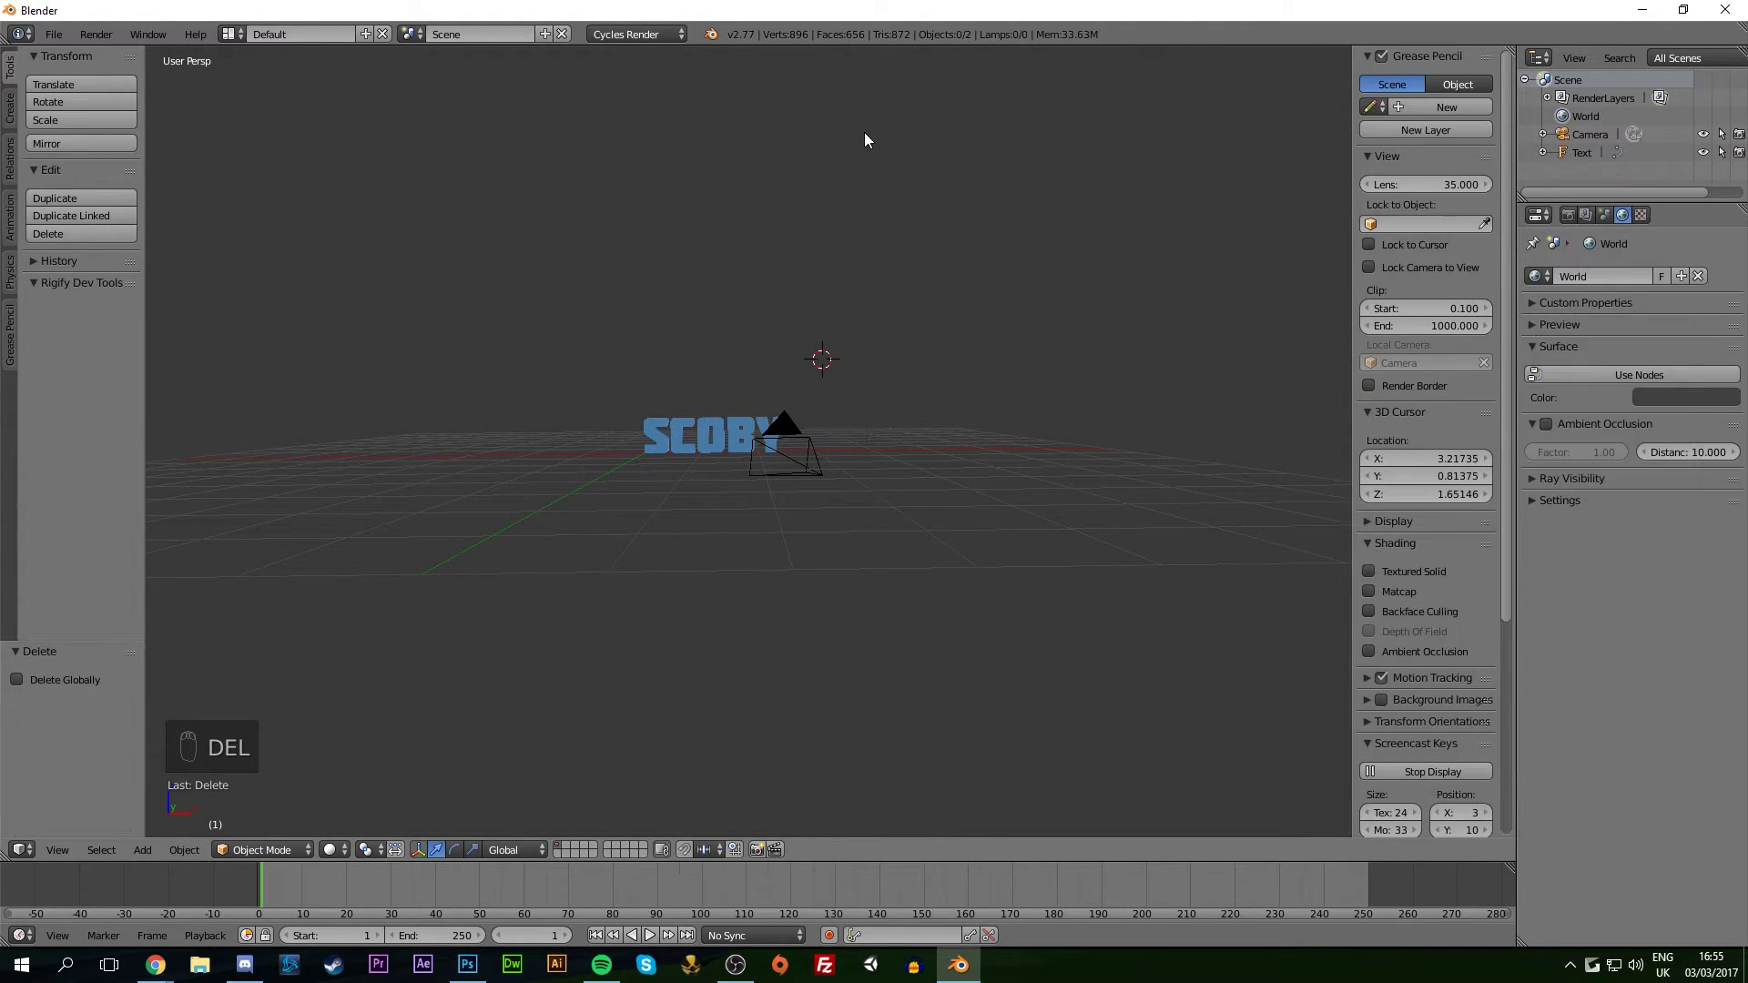
middle_drag(760, 176, 762, 178)
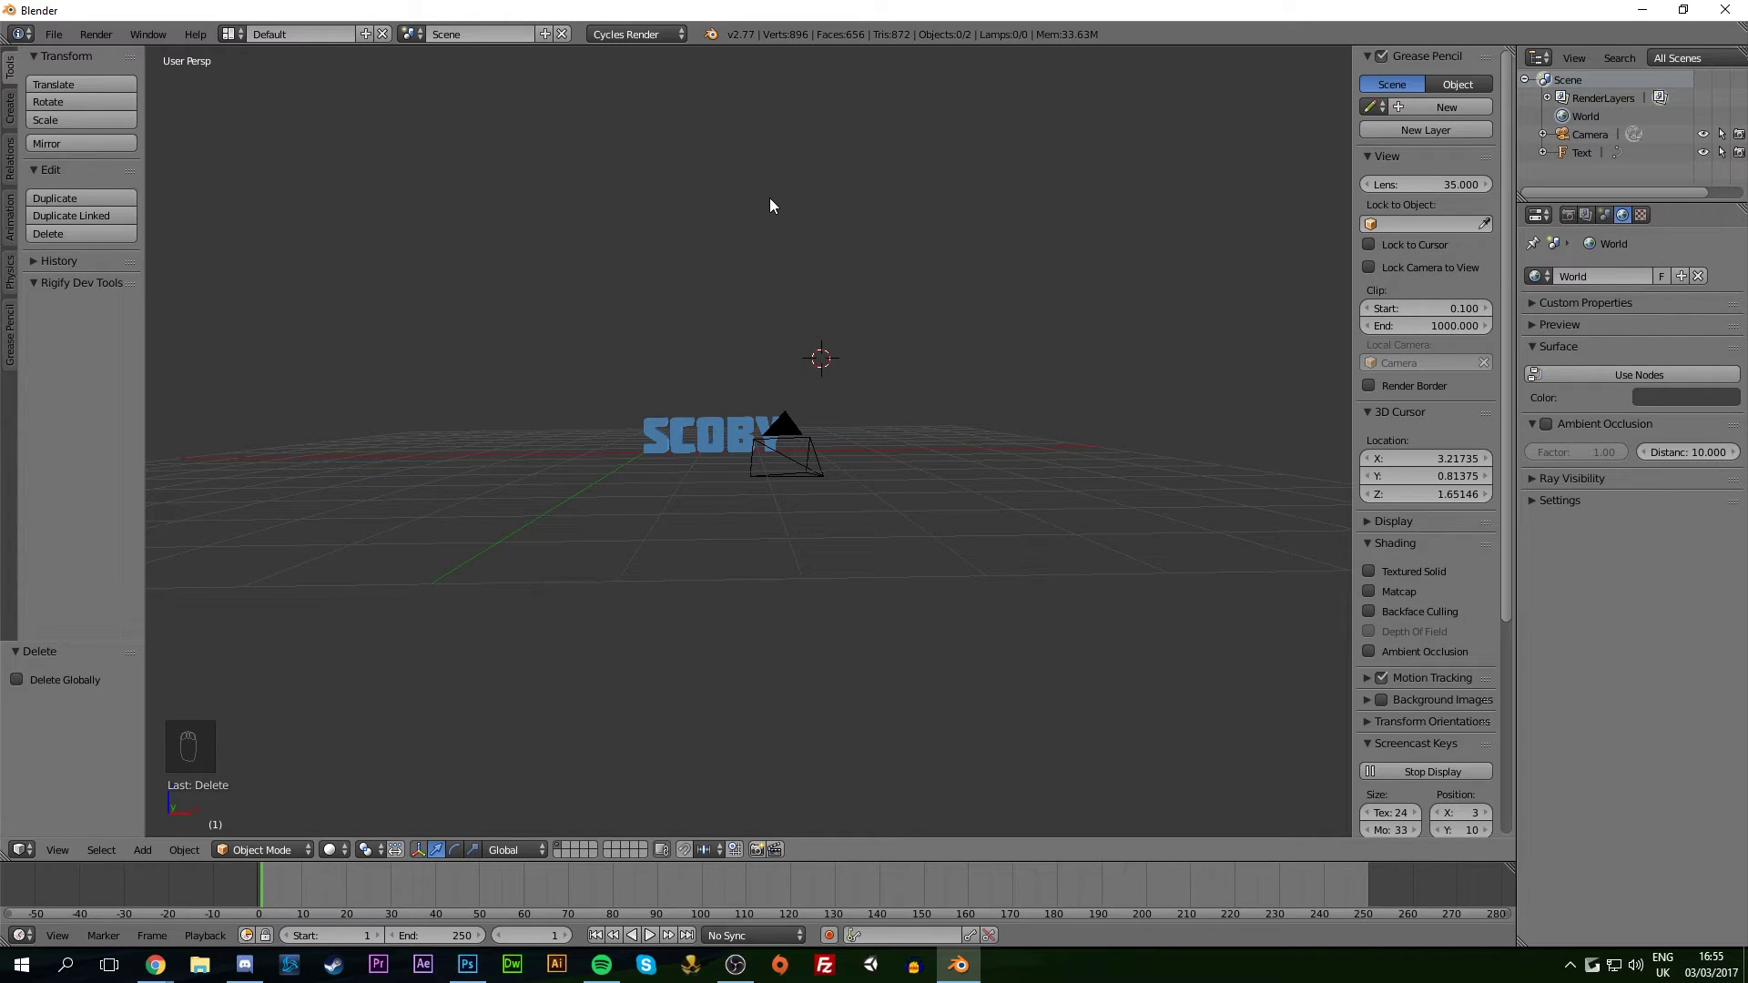
Add a sun lamp and move it along Y to about -3.58
key(shift+a)
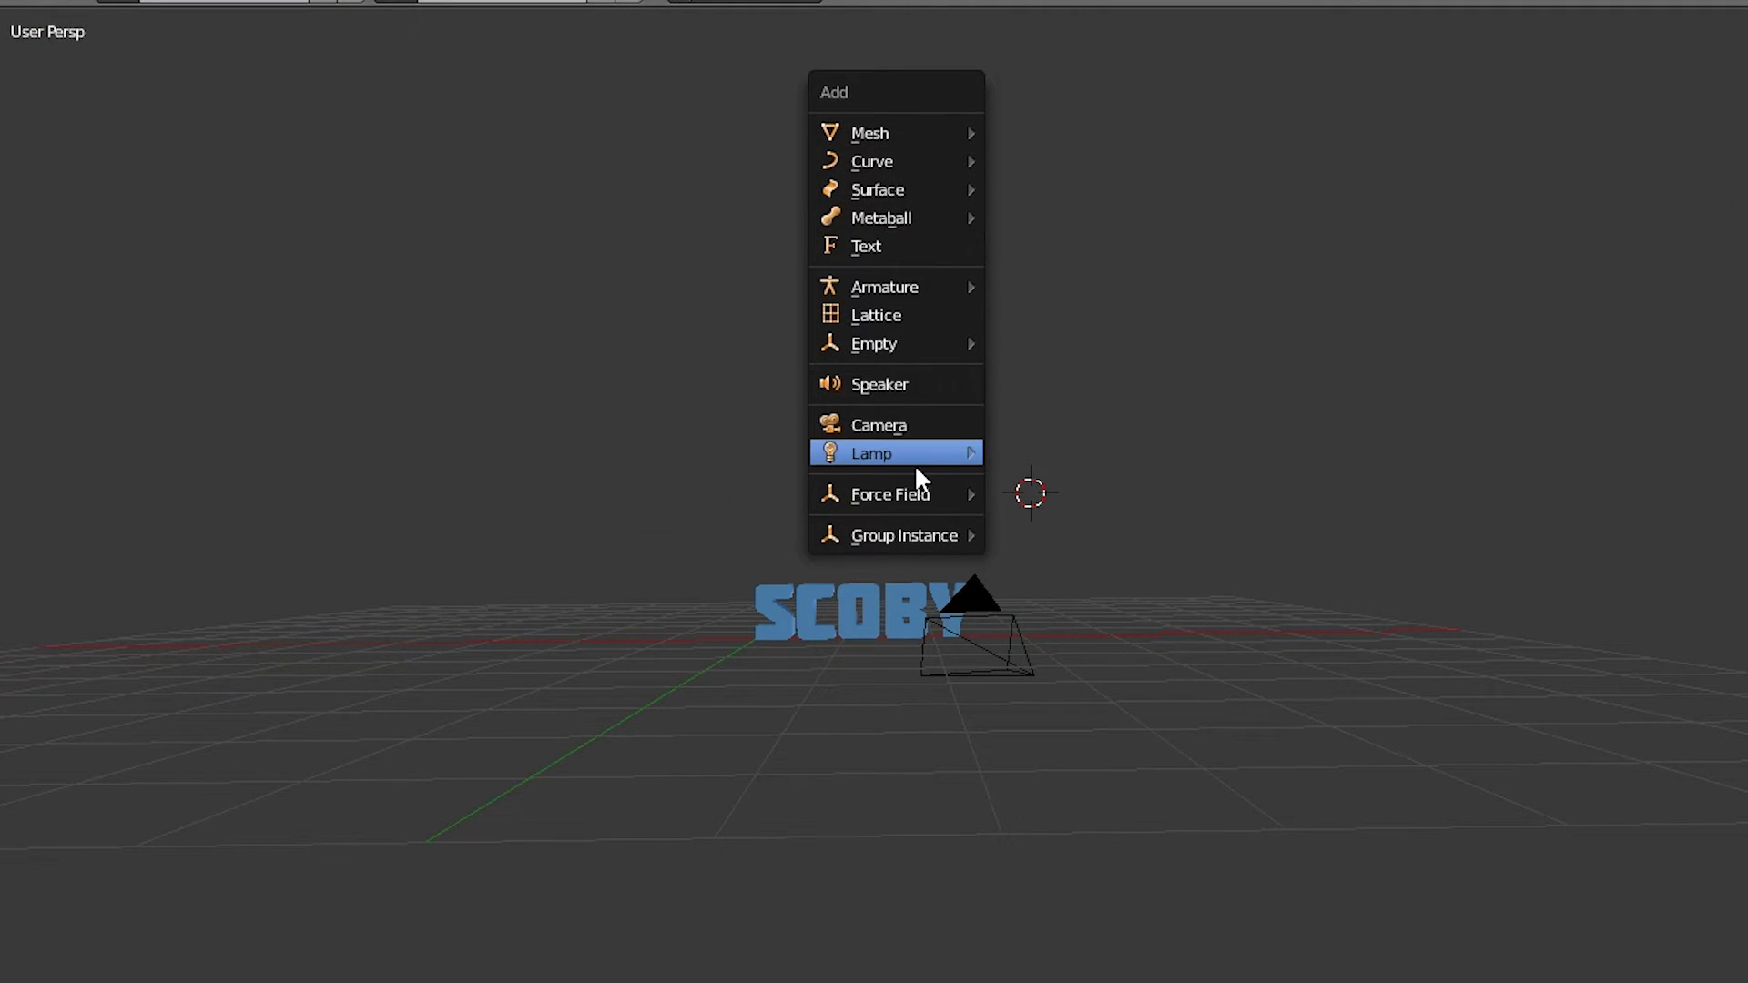
mouse_move(976, 452)
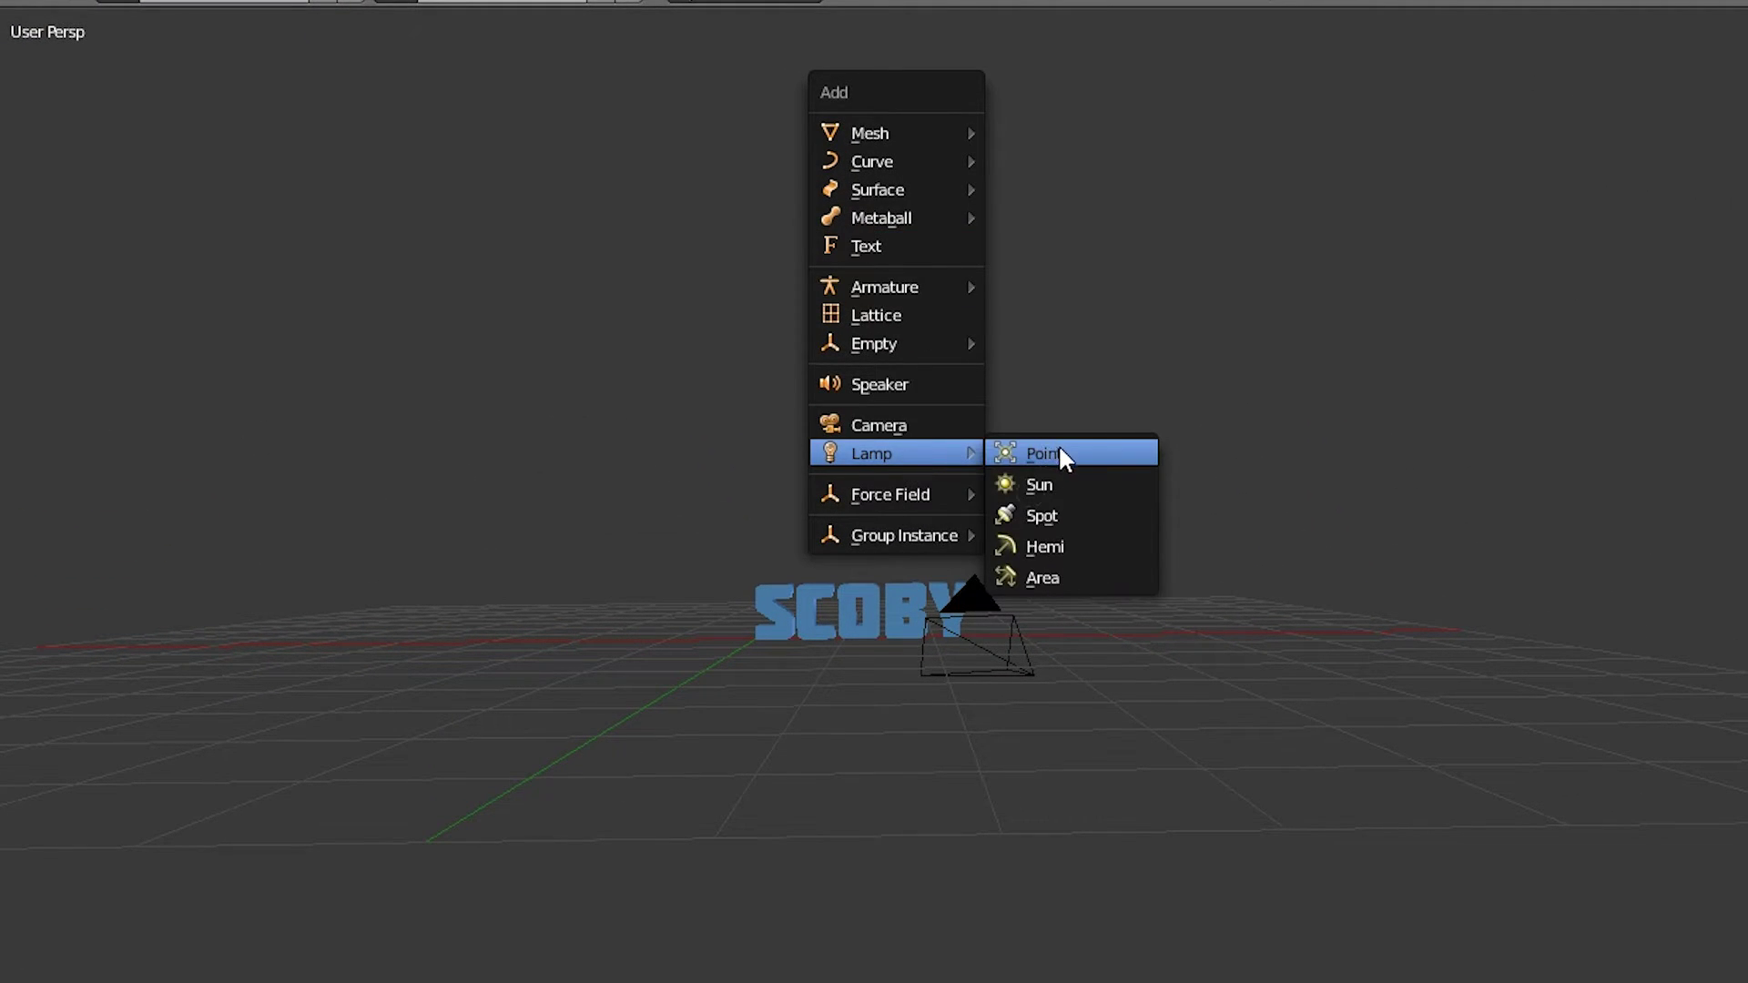
click(1069, 475)
middle_drag(1069, 476, 664, 428)
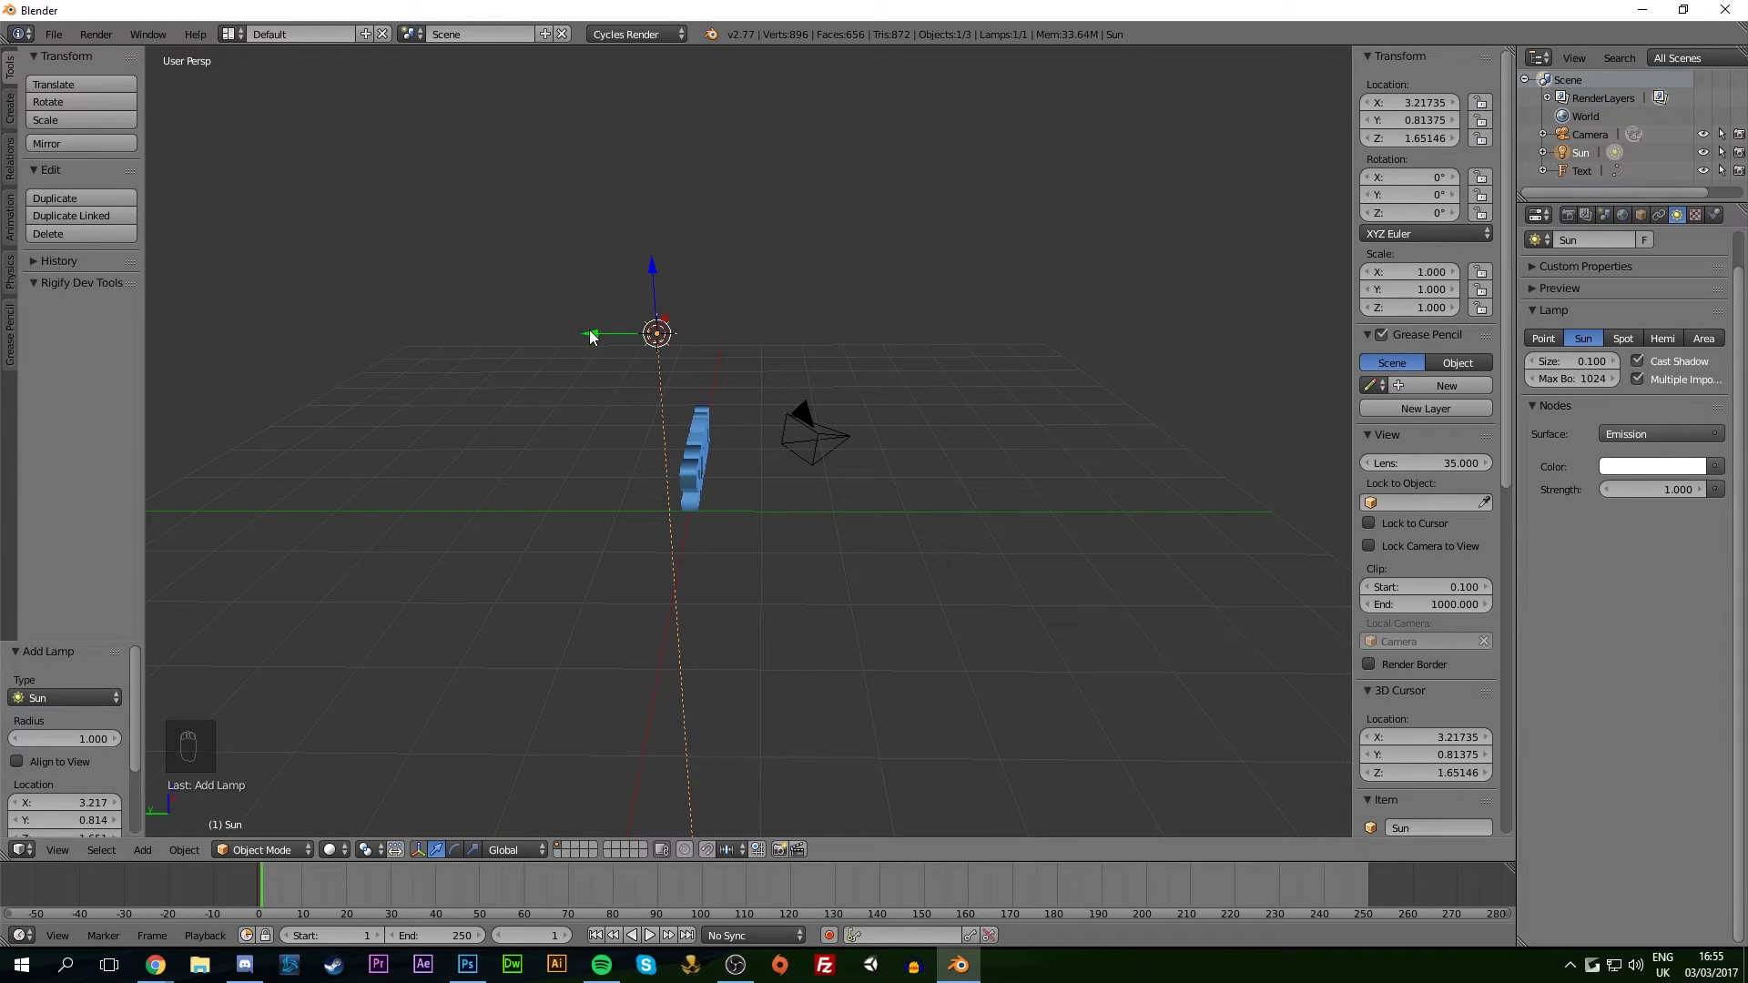
key(g)
key(y)
click(839, 341)
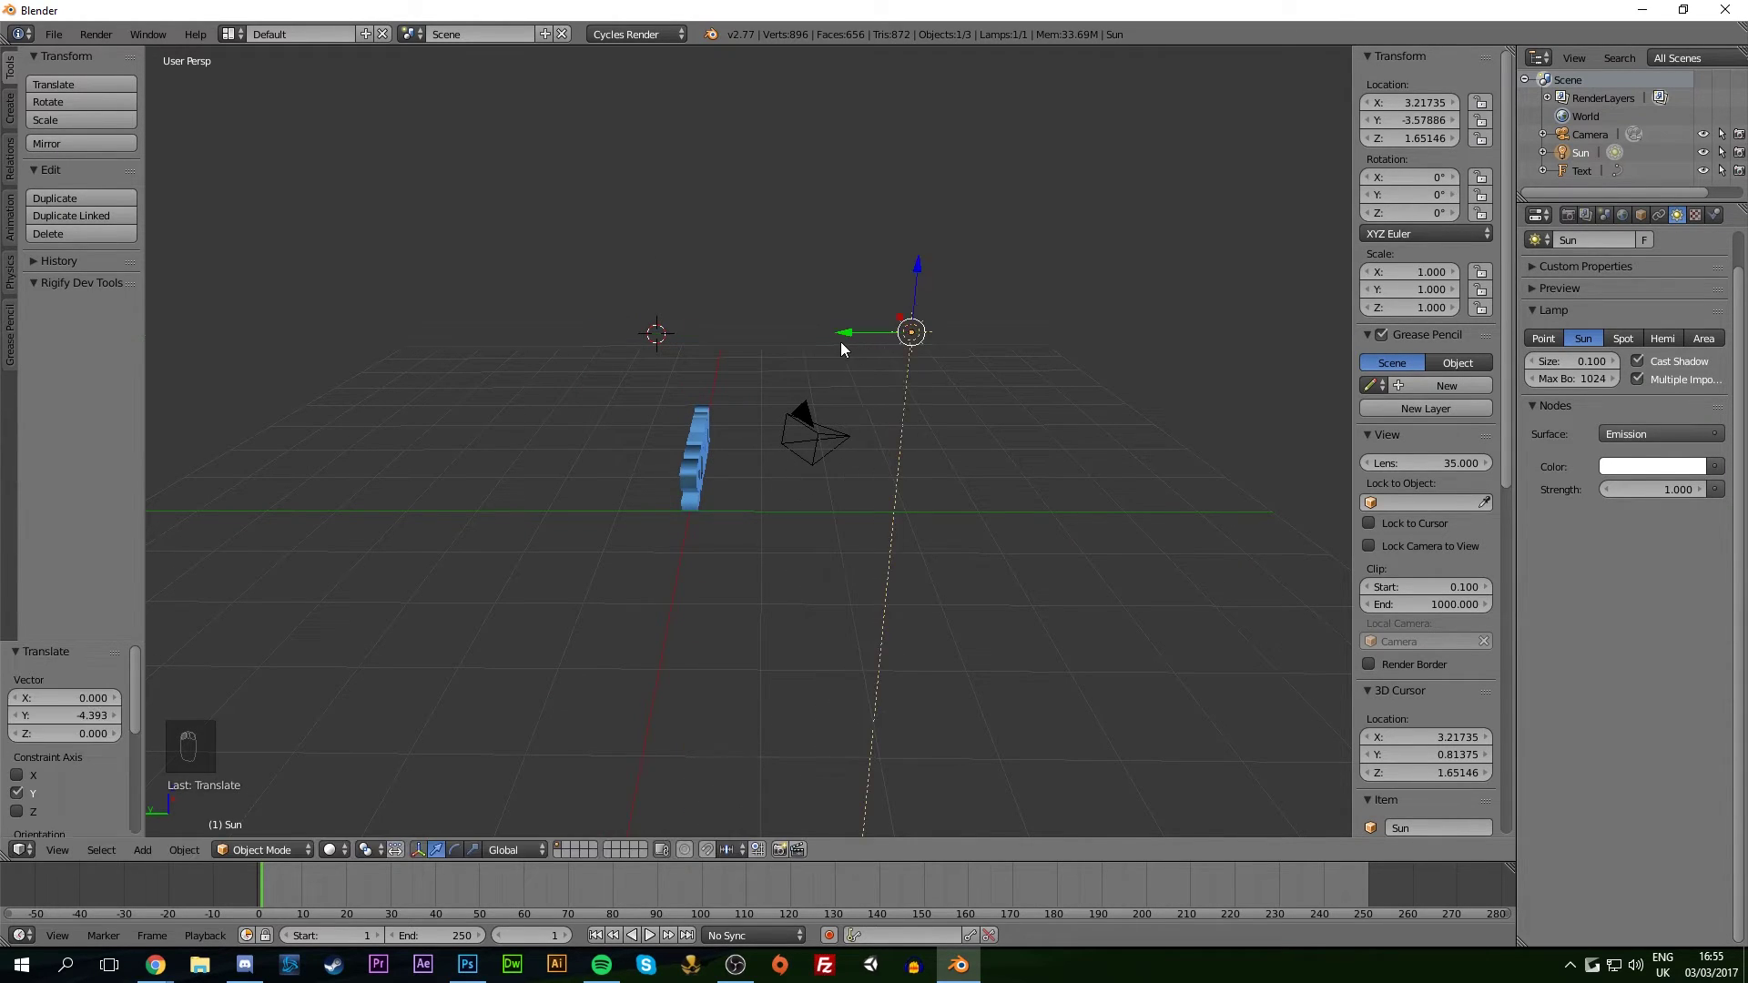
middle_drag(839, 342, 880, 365)
Position the sun at X 2.048 and height 0.781, then duplicate it
key(g)
key(x)
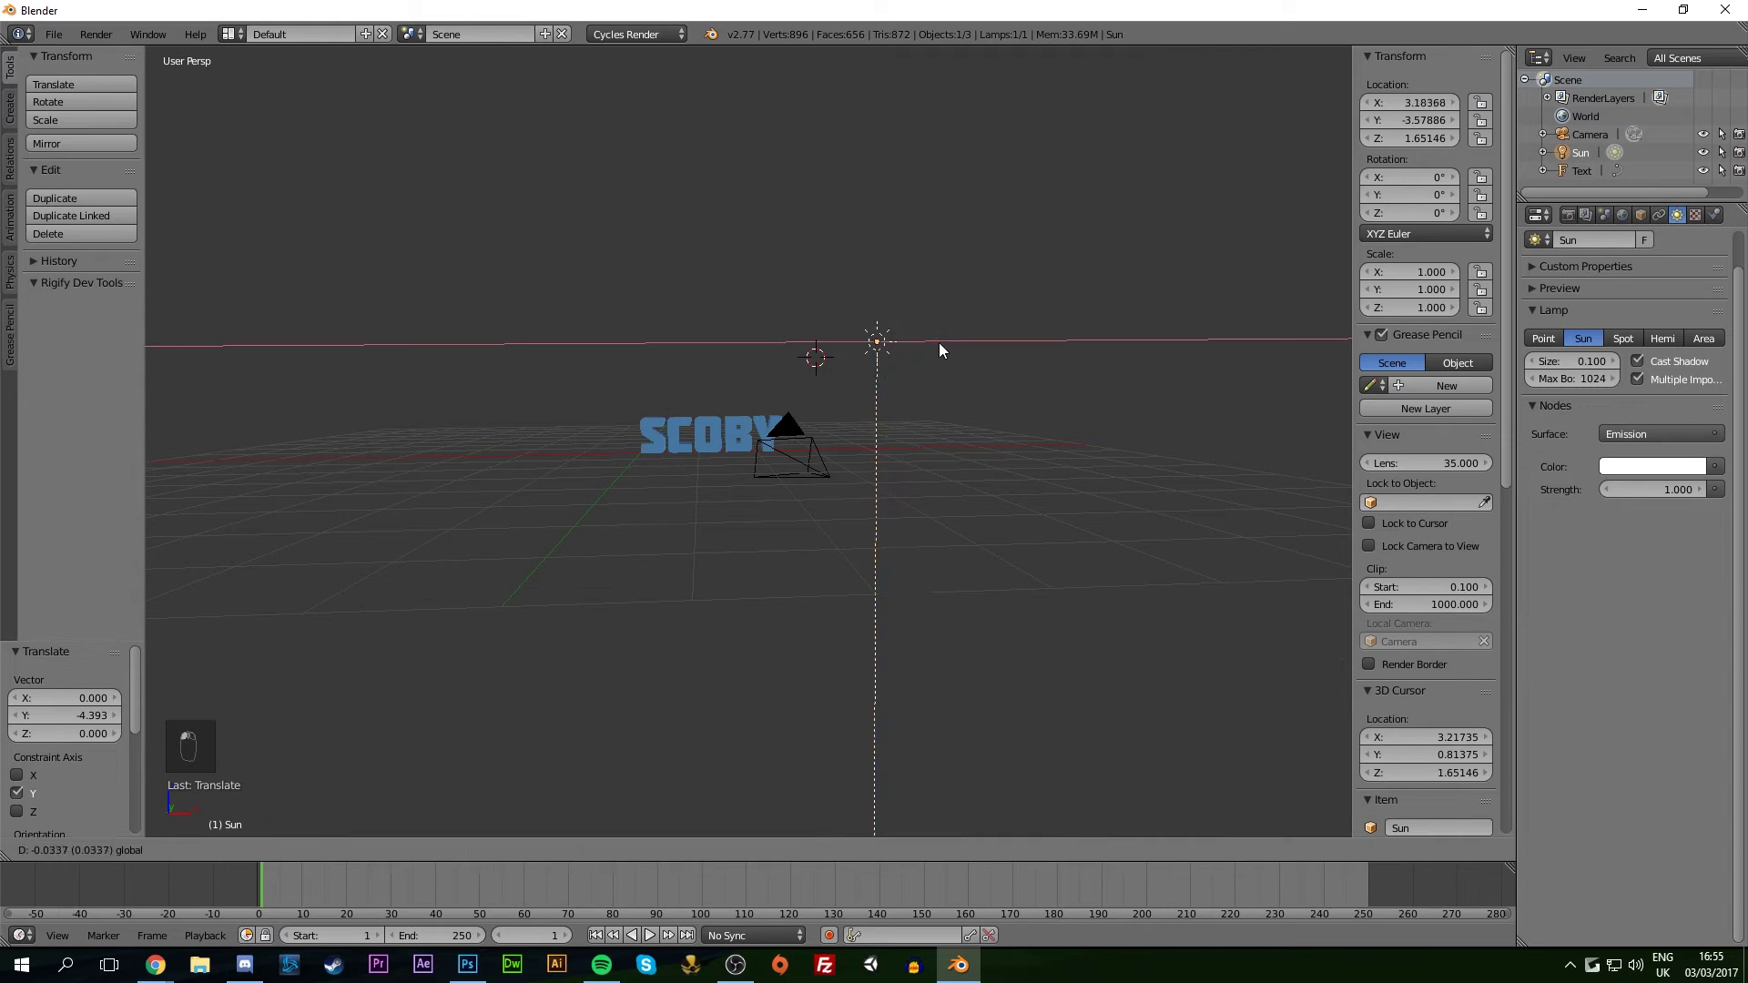
click(846, 350)
key(g)
key(z)
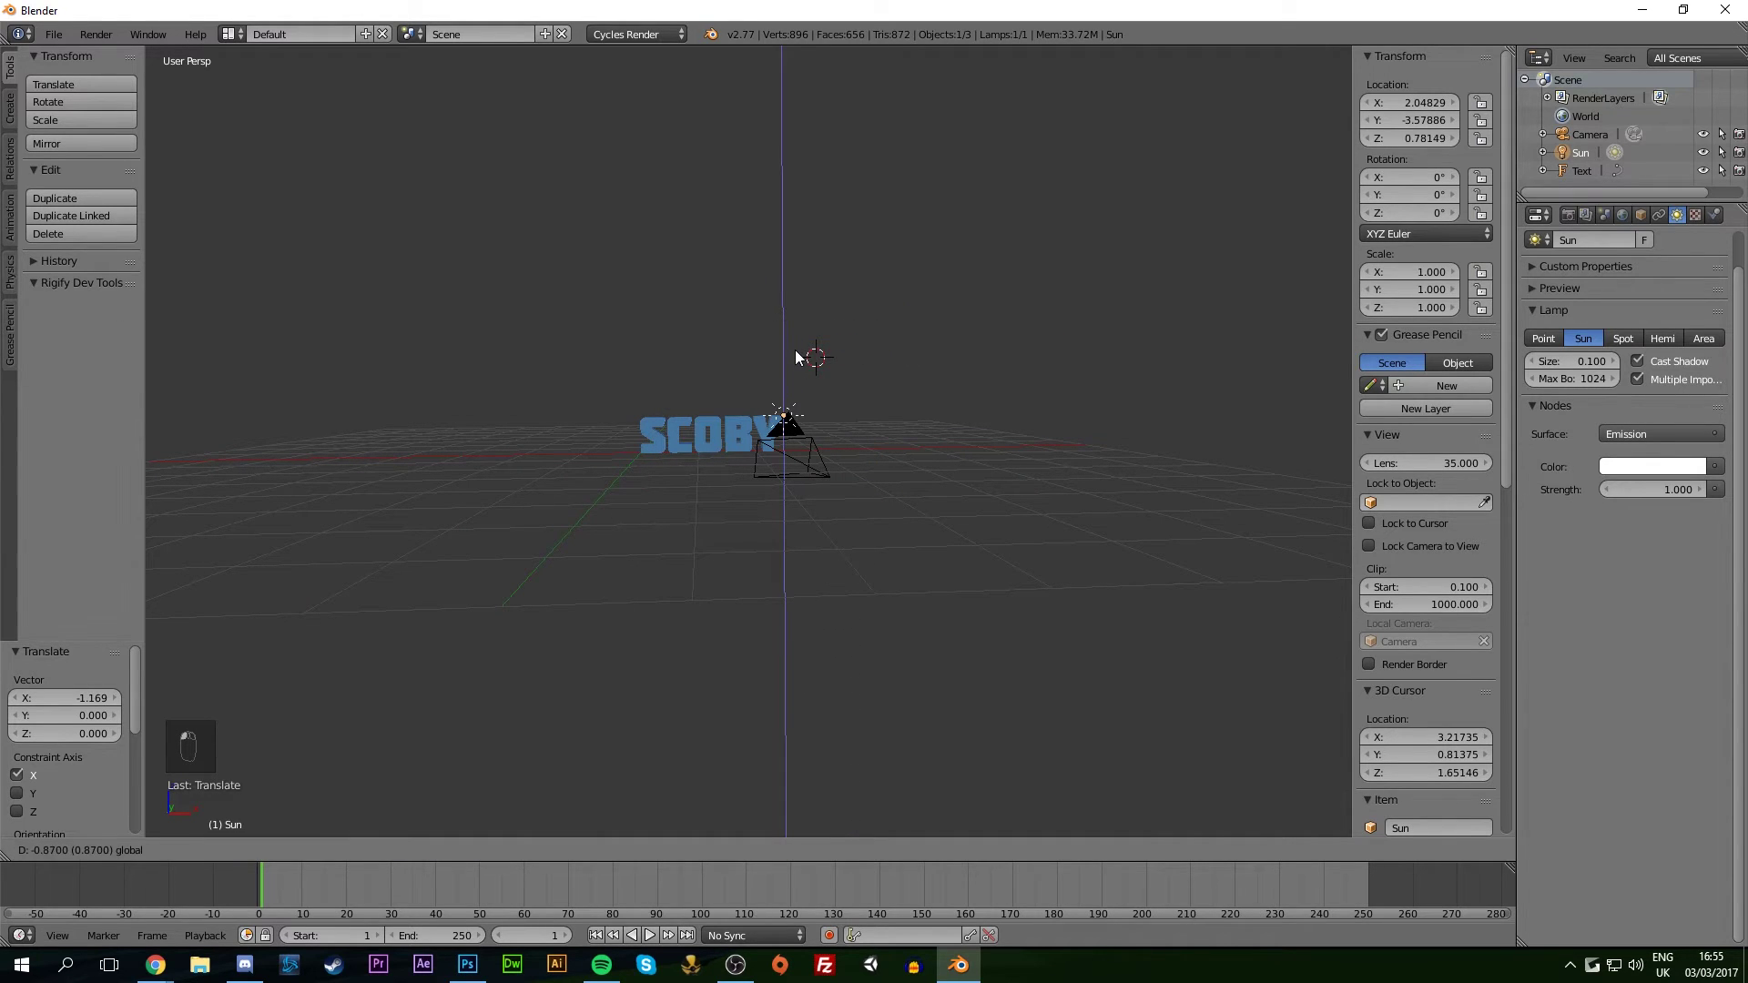
click(788, 352)
middle_drag(787, 351, 827, 369)
key(shift+d)
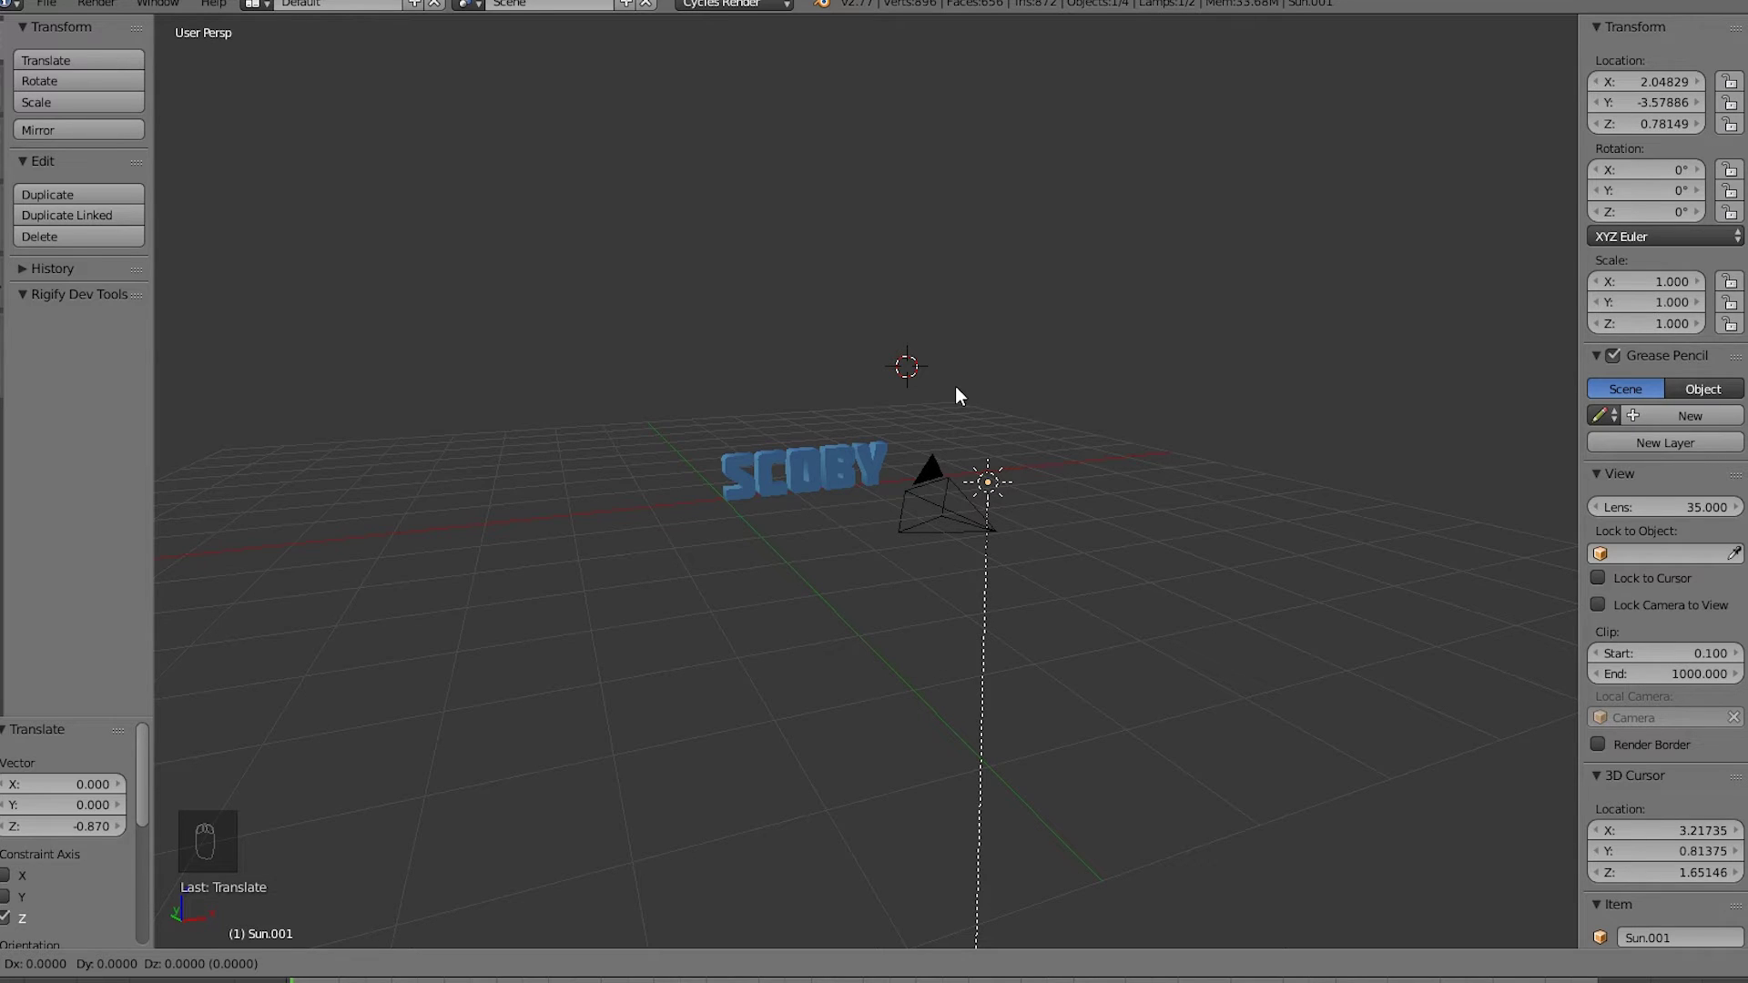
Space four sun lamps in a row along X using successive copies
right_click(954, 386)
middle_drag(1057, 499, 956, 446)
drag(956, 446, 923, 445)
middle_drag(923, 446, 935, 424)
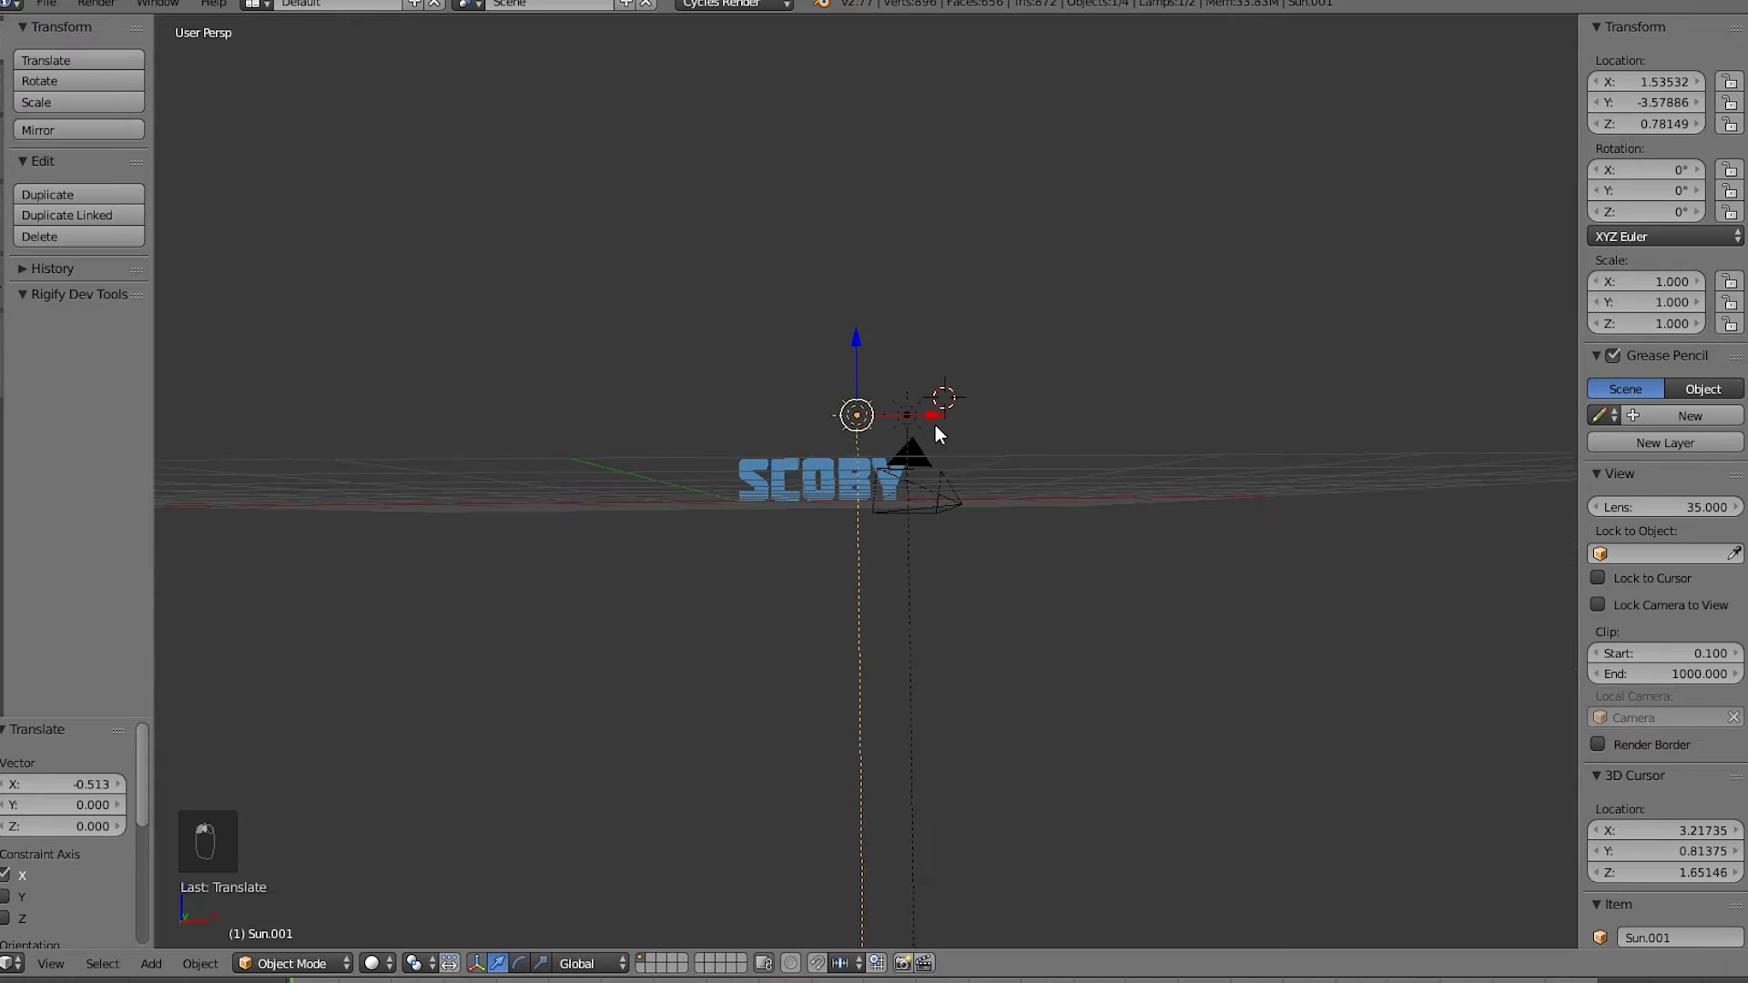
key(shift+d)
key(x)
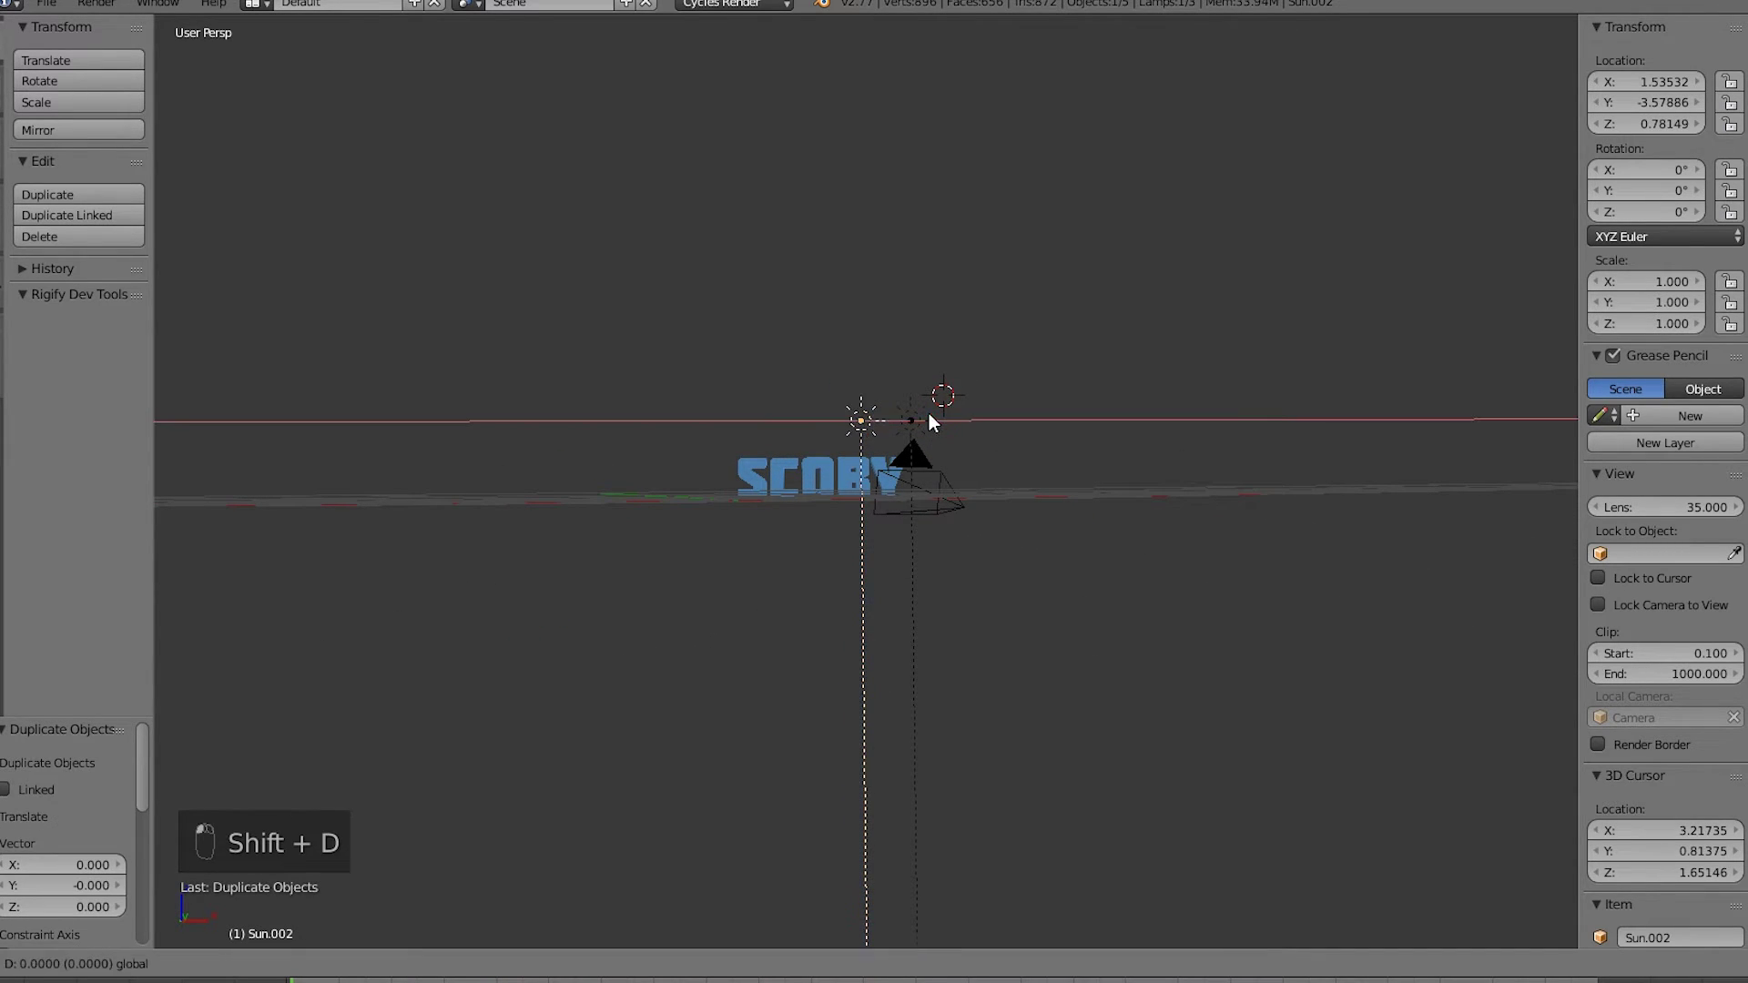
click(872, 413)
middle_drag(872, 413, 888, 424)
key(shift+d)
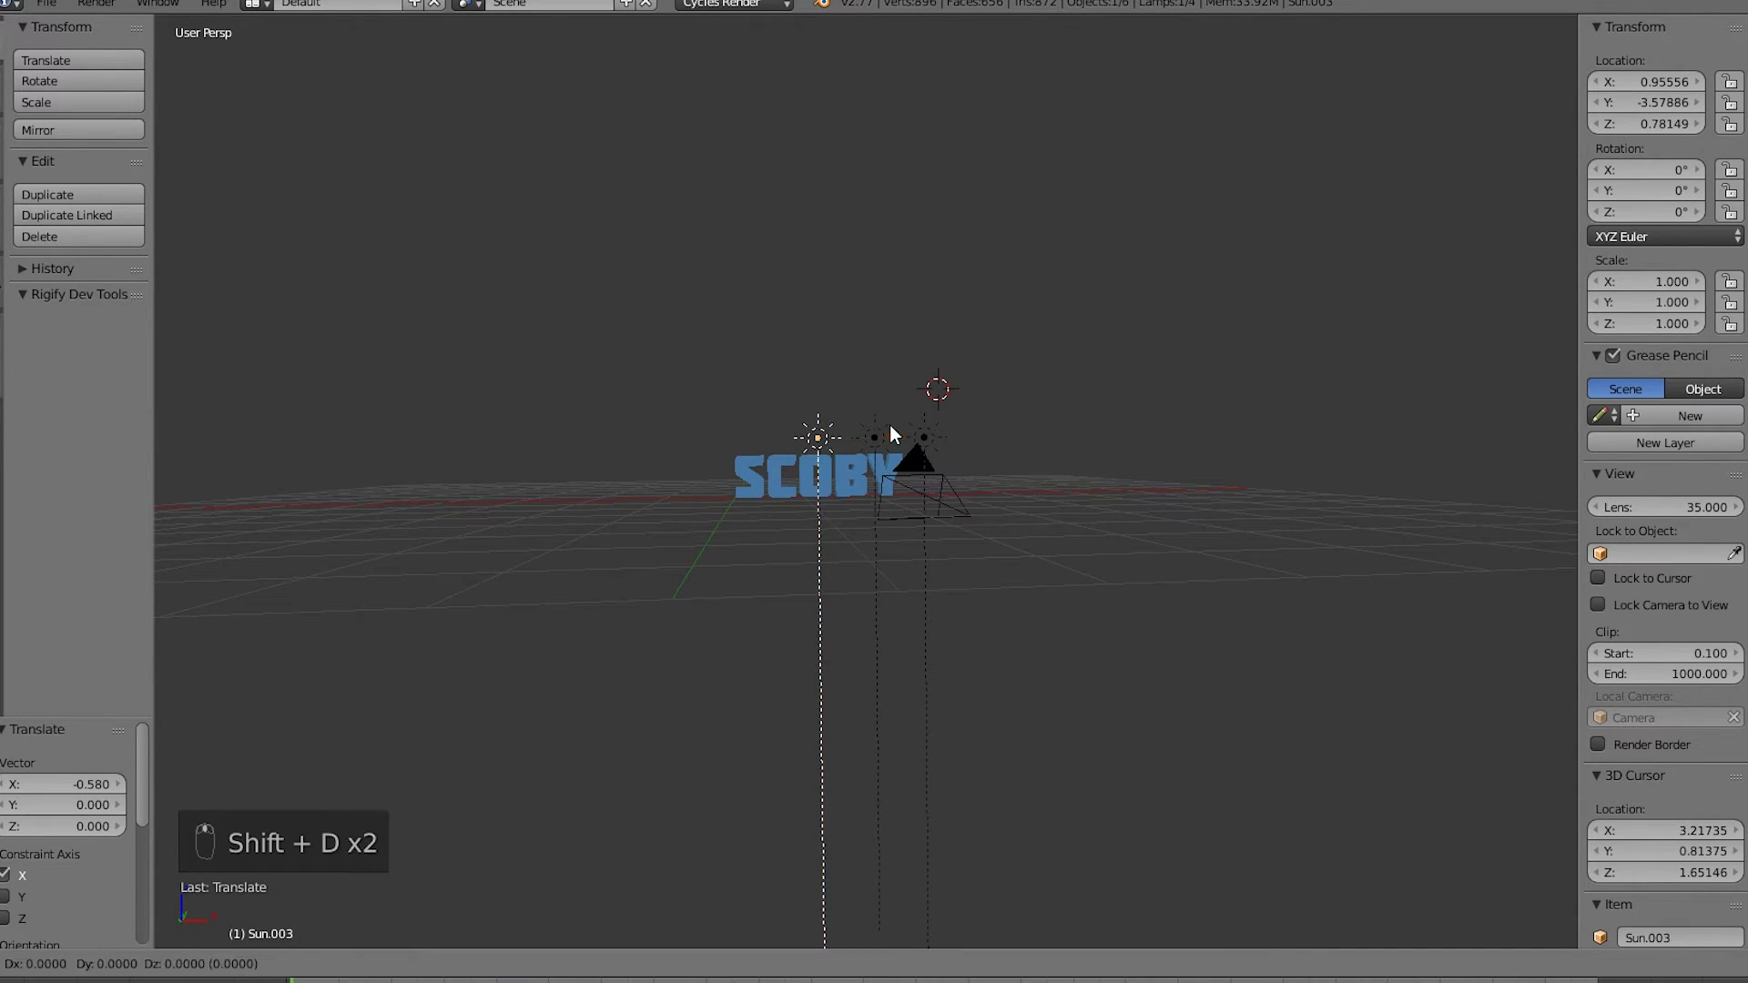
right_click(888, 424)
drag(897, 432, 822, 440)
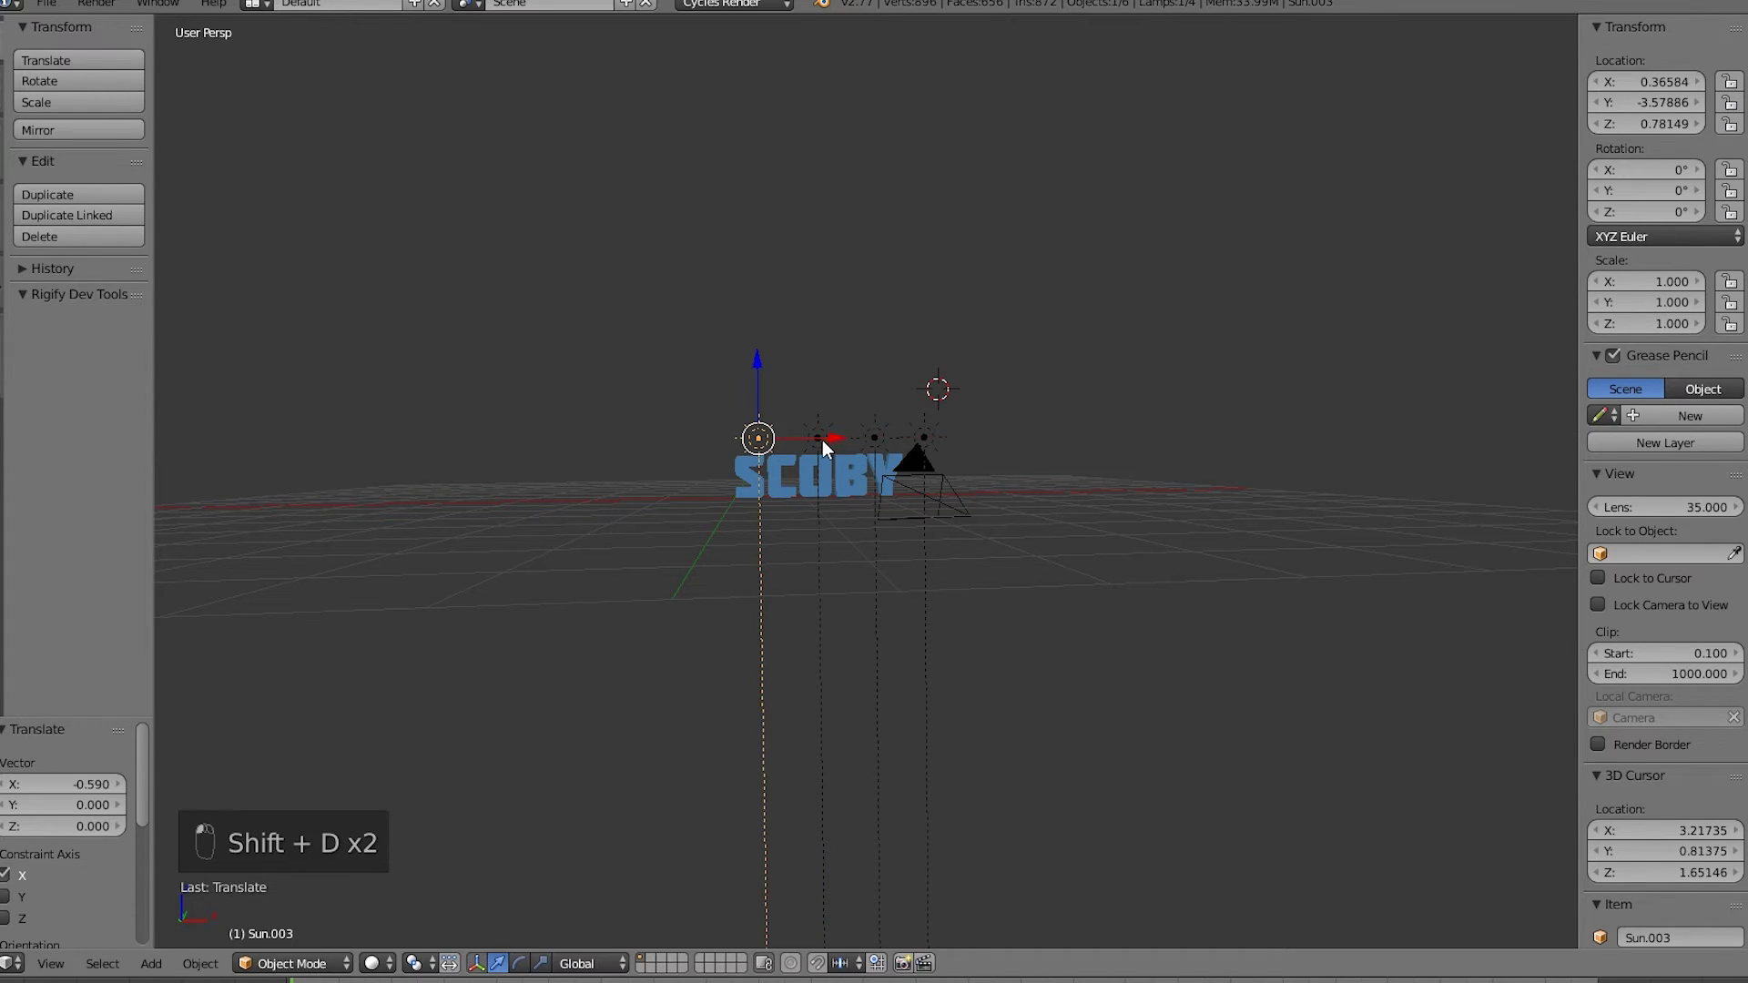
middle_drag(821, 440, 903, 439)
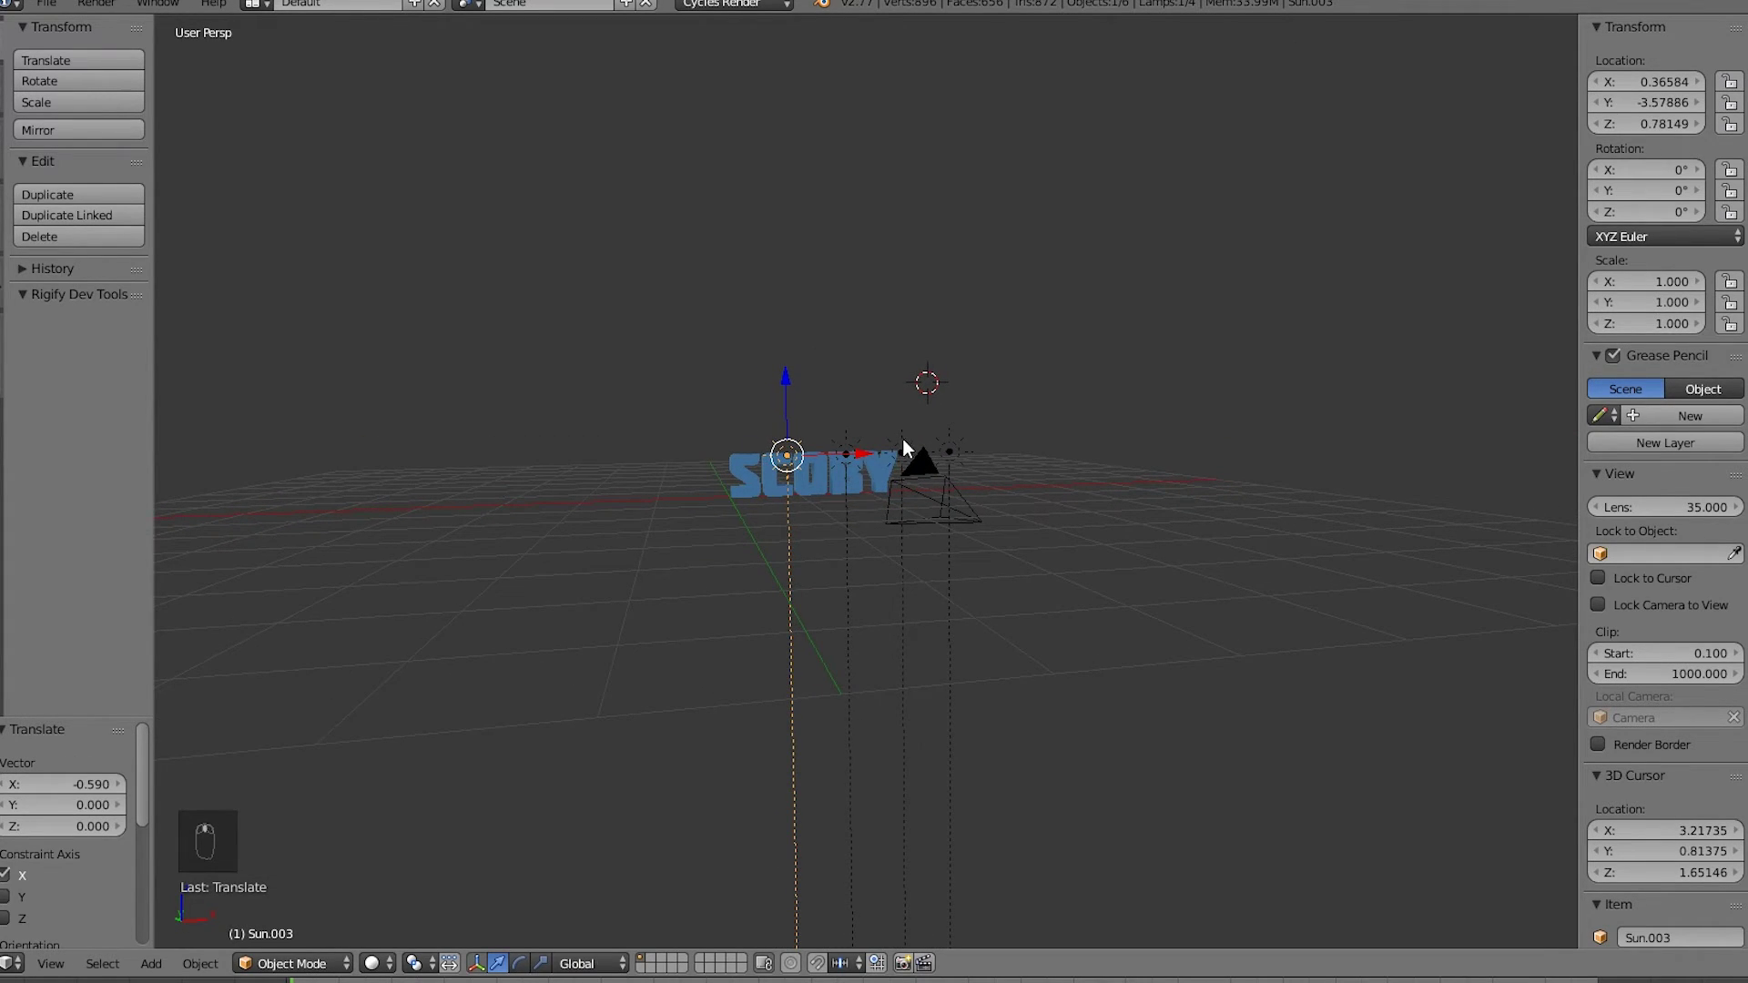
Select all four suns and copy them 0.689 lower as a second row
shift+right_click(844, 454)
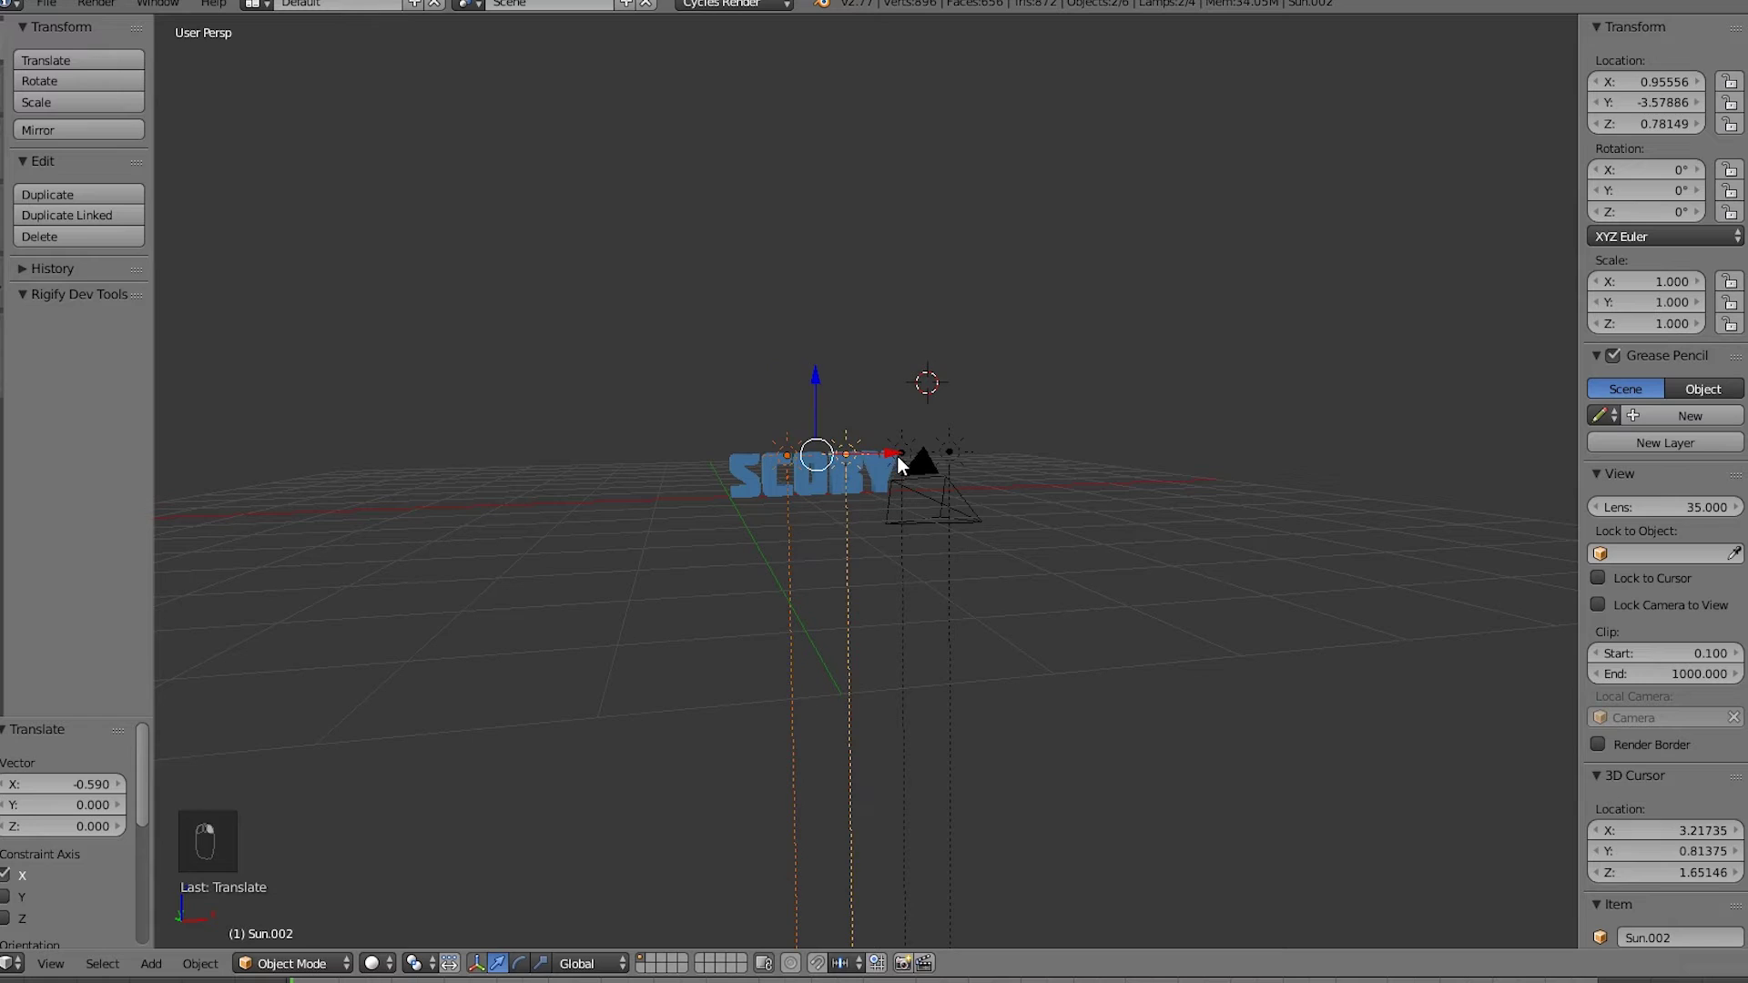
shift+right_click(900, 454)
shift+right_click(950, 450)
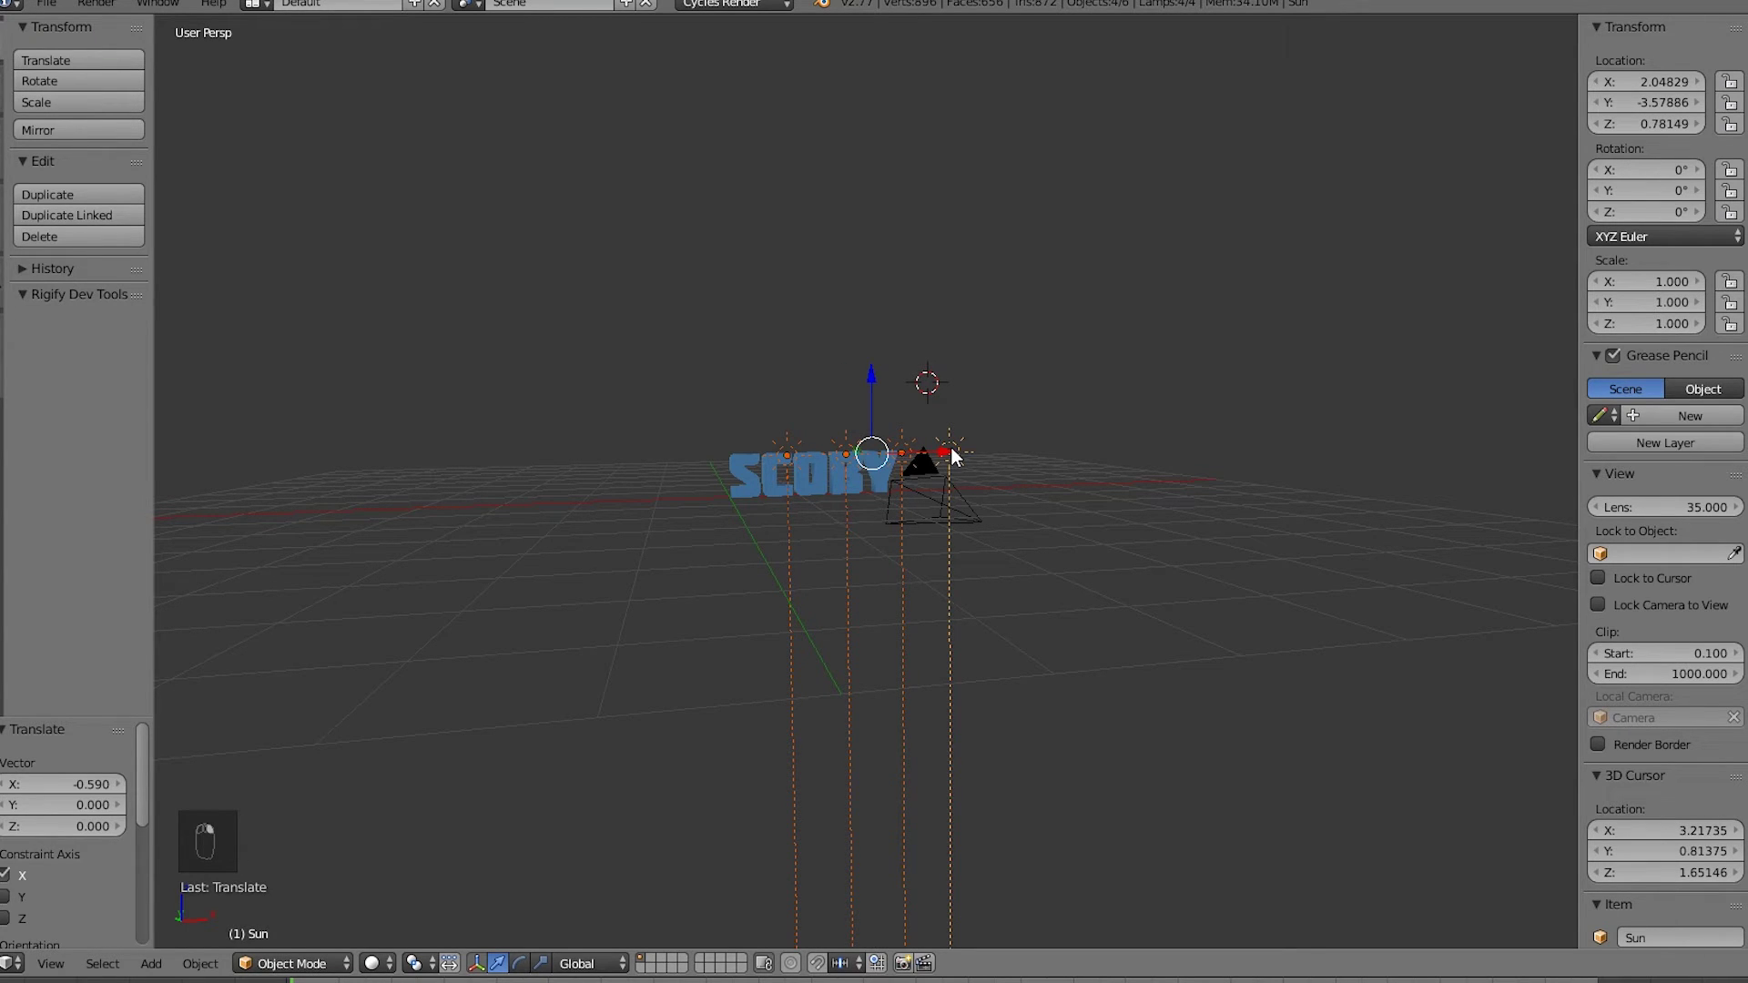
key(shift+d)
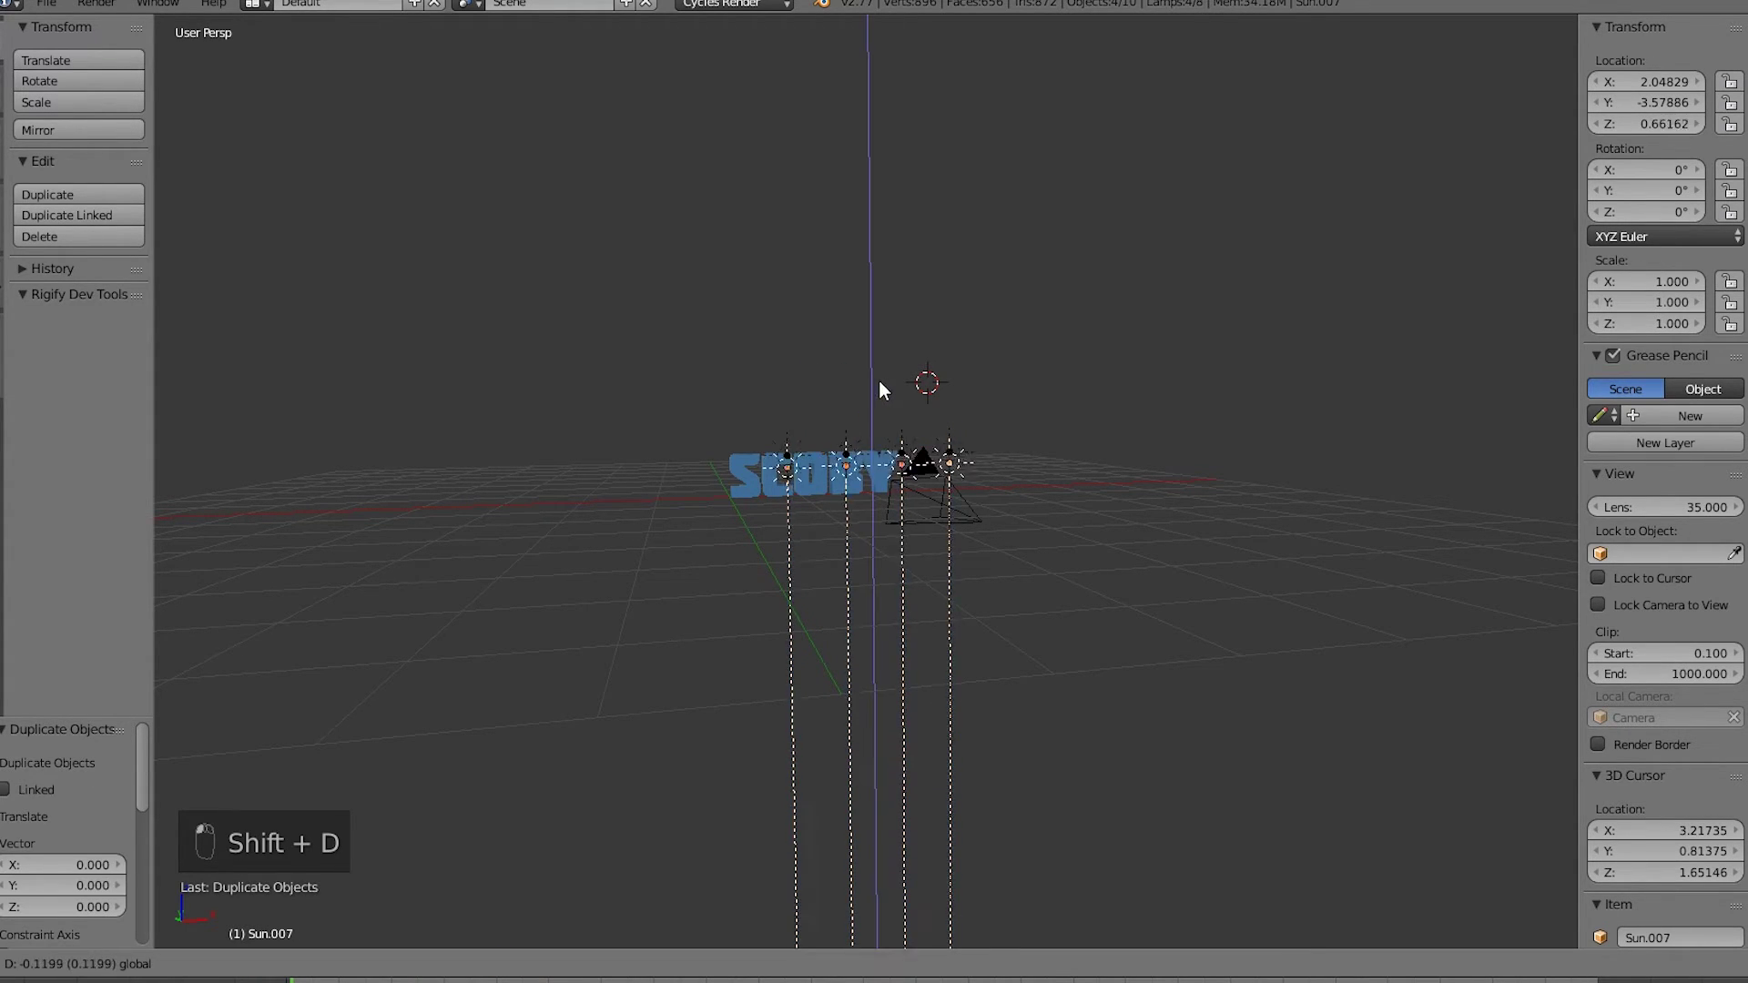
click(877, 416)
middle_drag(877, 415, 905, 414)
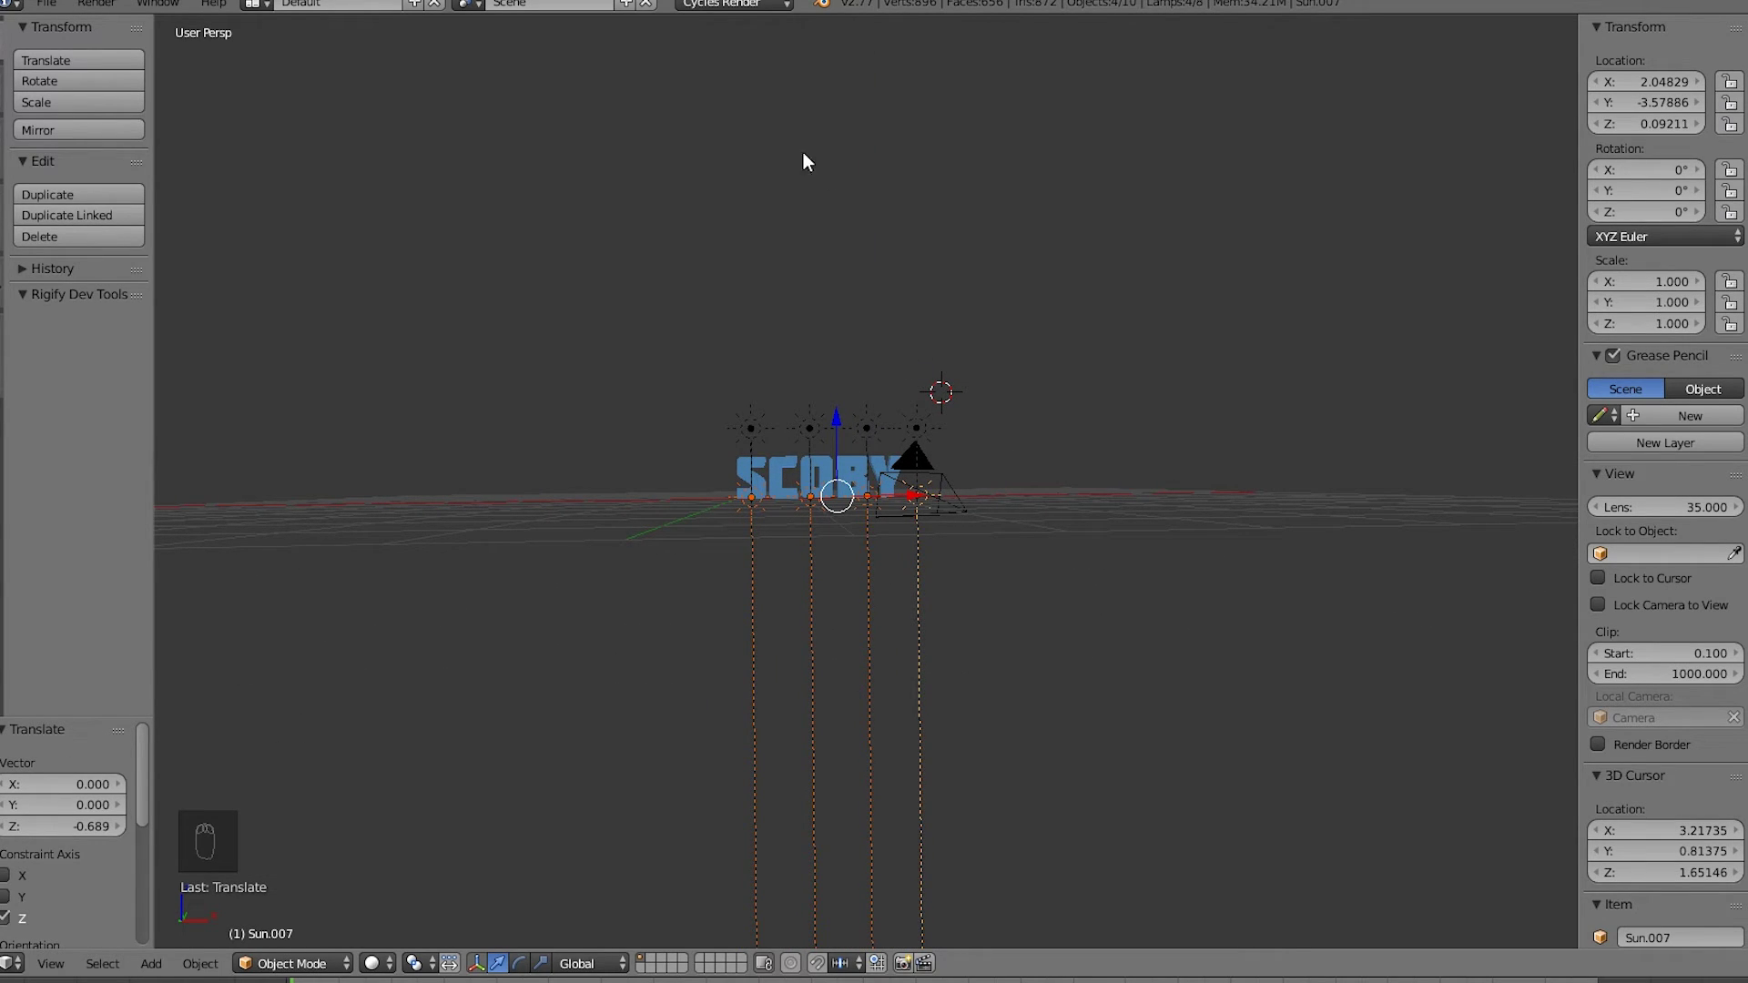
click(734, 4)
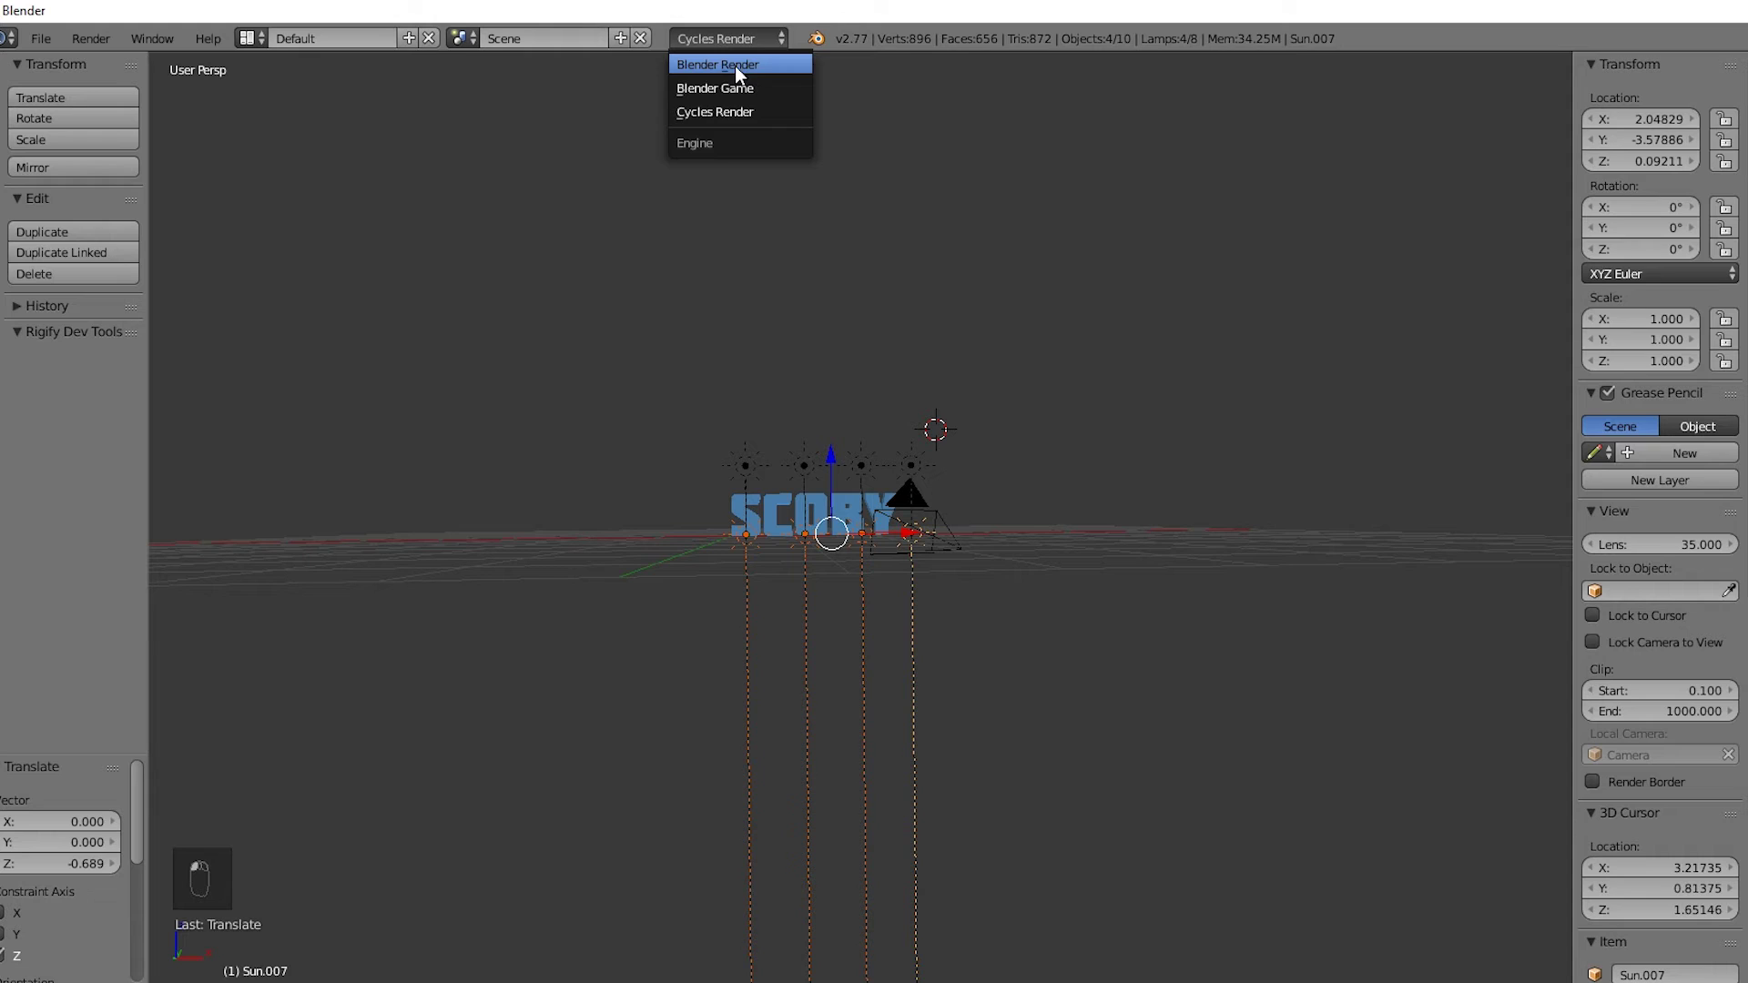
Keep Cycles as the render engine and render the scene with F12
click(741, 113)
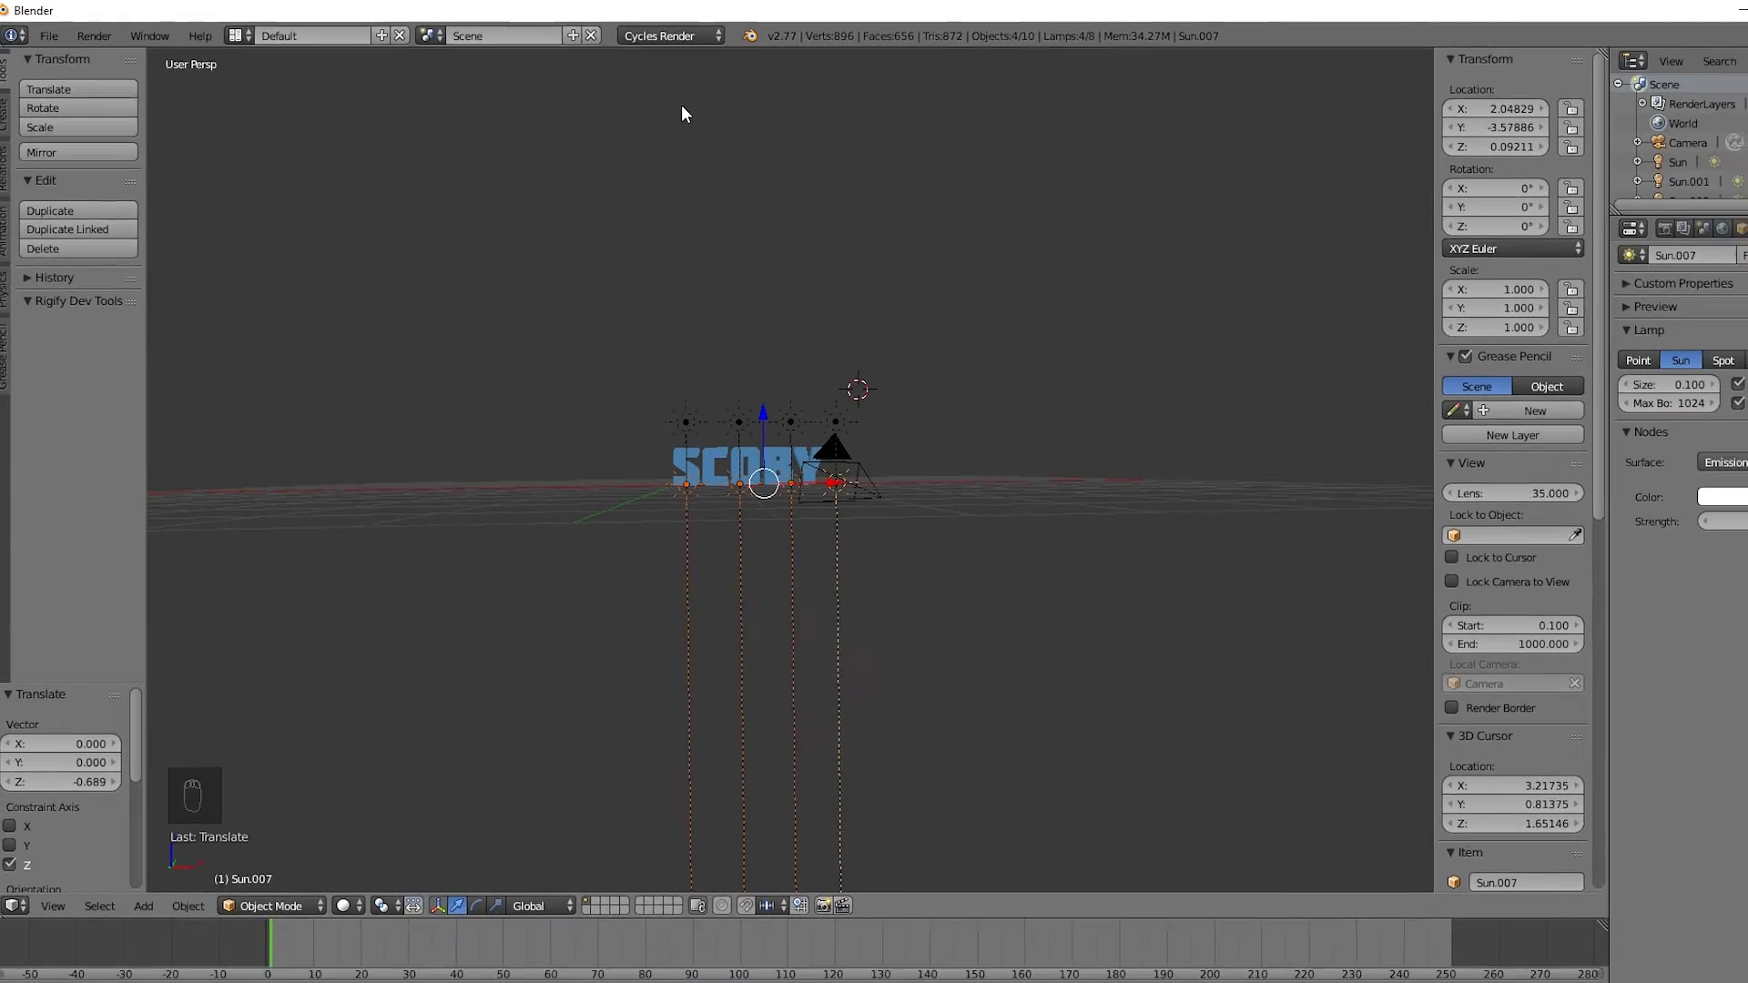
key(F12)
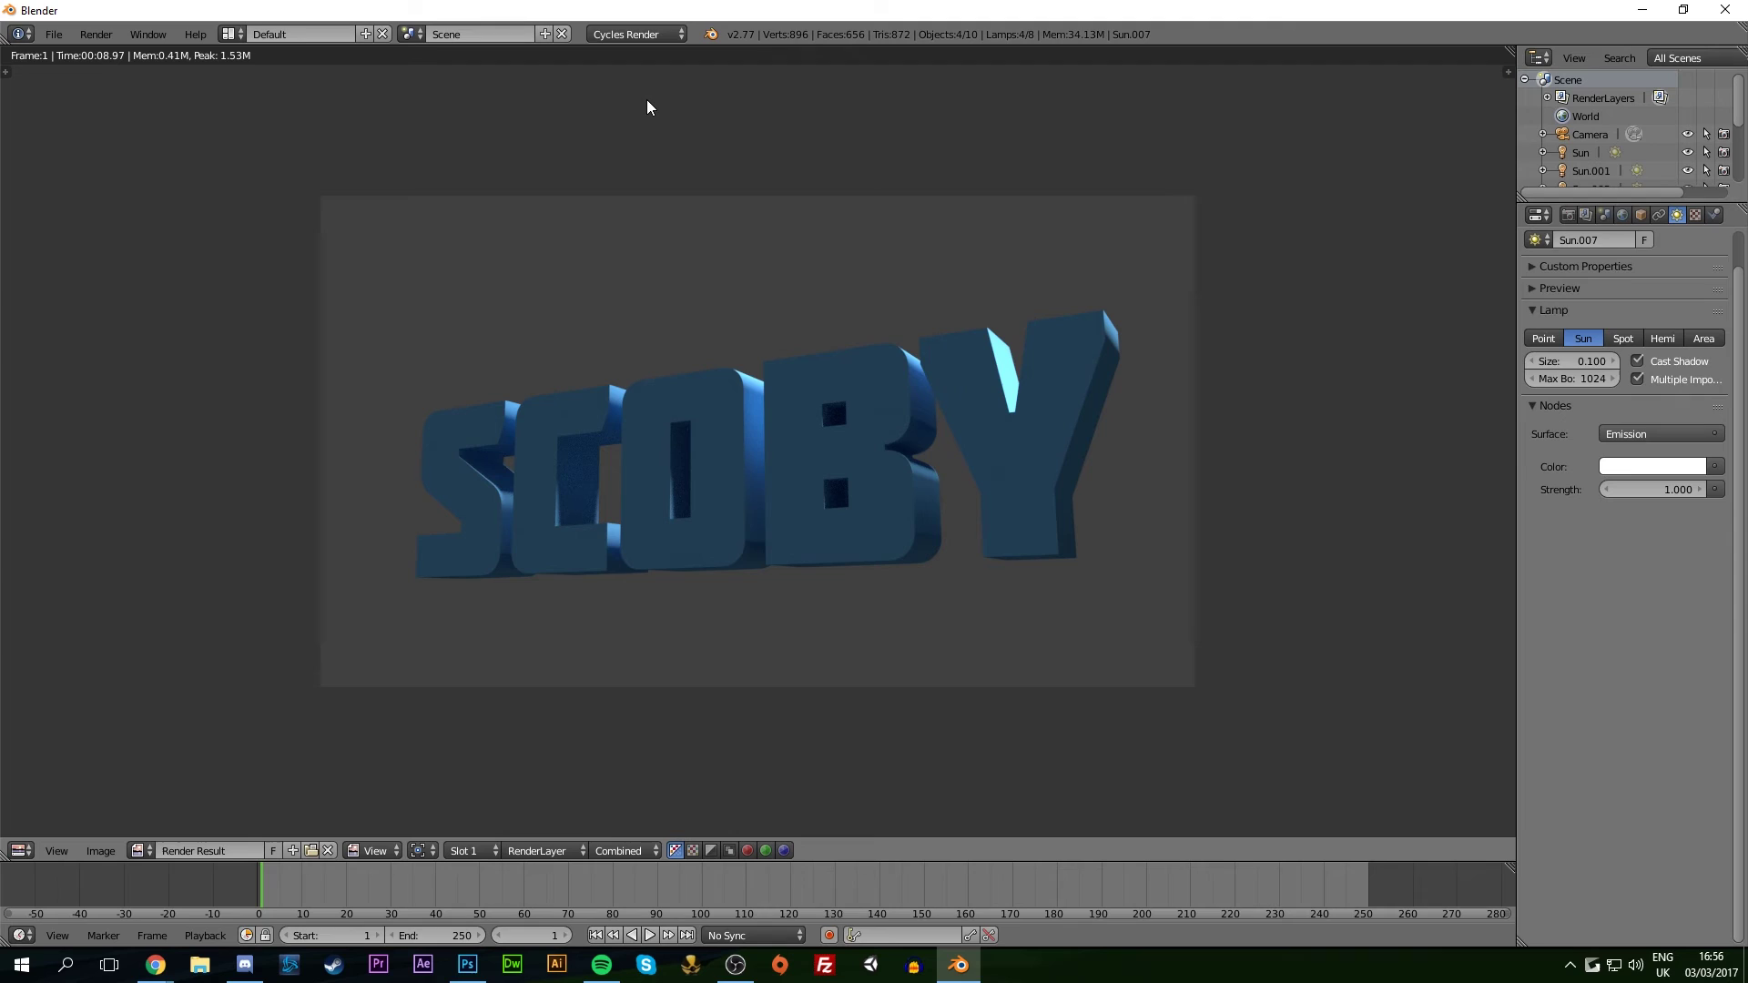
Bring up the Save As Image browser (F3), offering untitled.png as a PNG in Documents
key(F3)
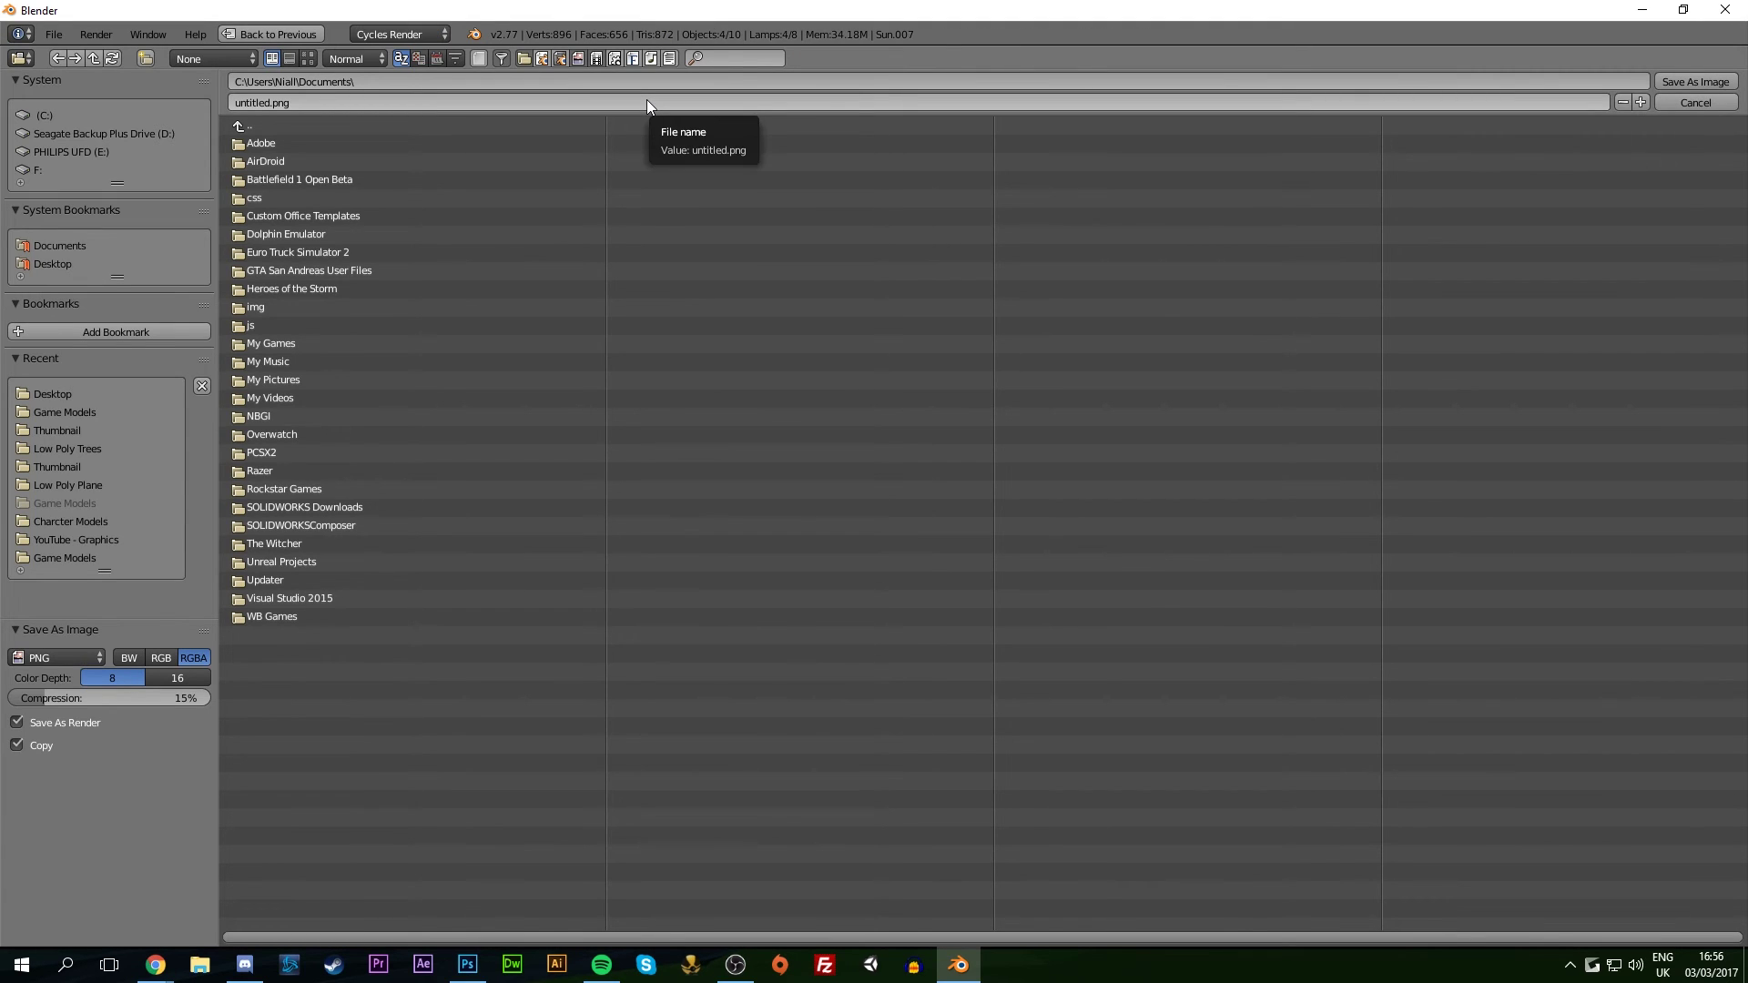